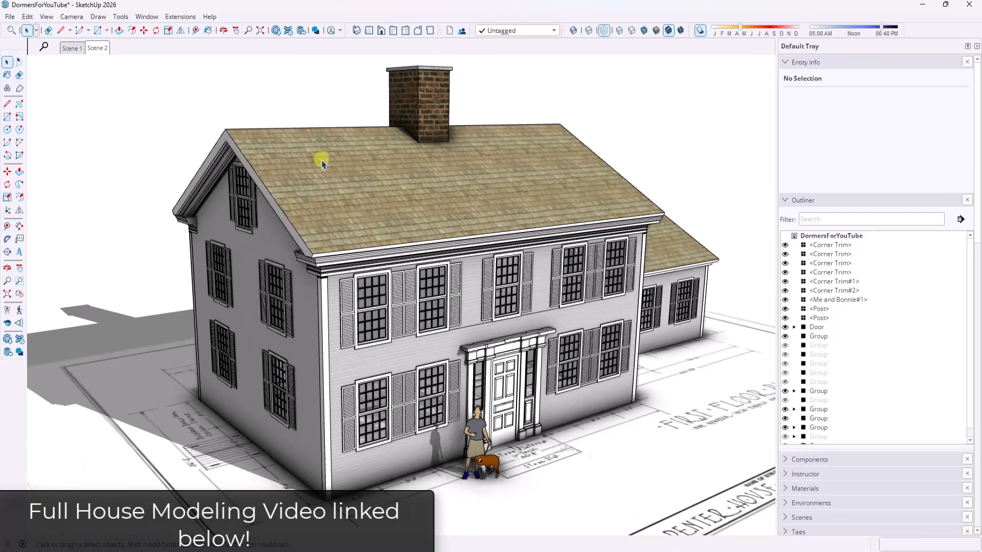
- Place a guide line on the front roof slope parallel to the eave, about 1' 10" up from its edge
{"action": "scroll", "coordinate": [383, 220], "scroll_direction": "up", "scroll_amount": 3}
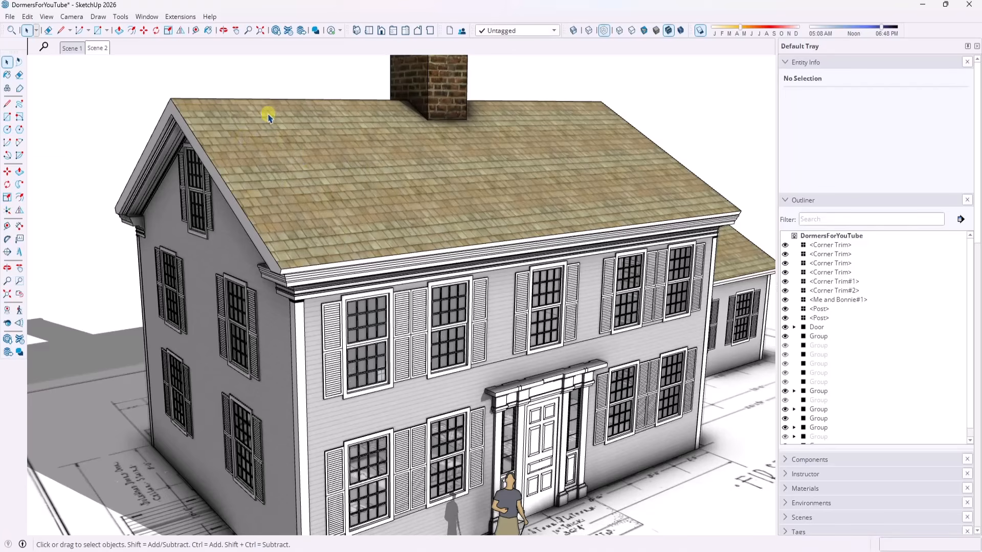
{"action": "middle_click_drag", "start_coordinate": [274, 139], "coordinate": [311, 163]}
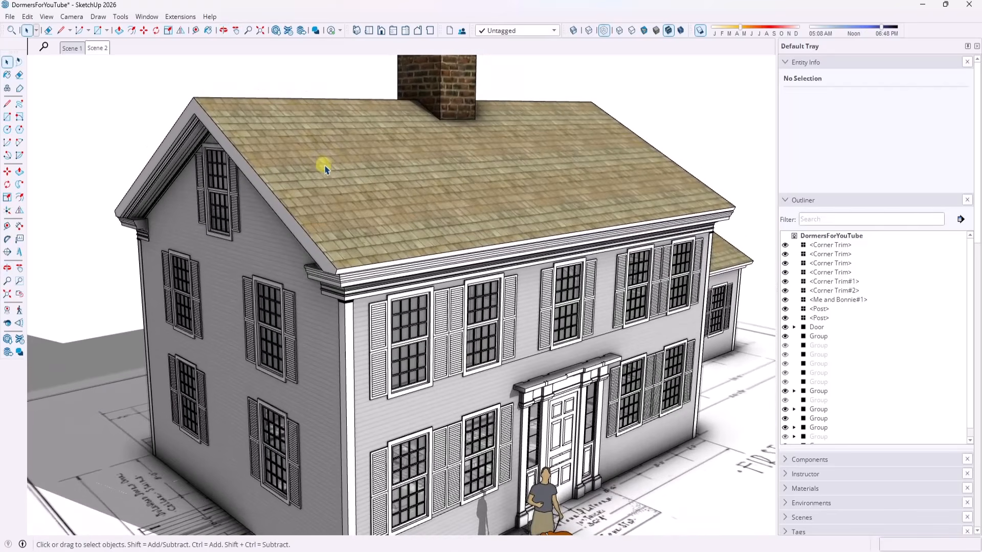
{"action": "middle_click_drag", "start_coordinate": [377, 164], "coordinate": [385, 189]}
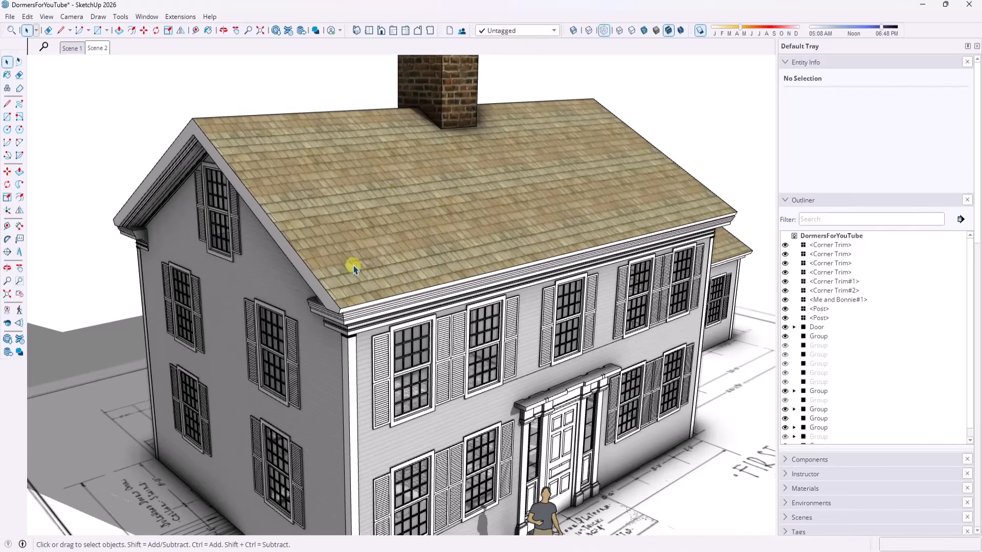
{"action": "middle_click_drag", "start_coordinate": [373, 246], "coordinate": [388, 218]}
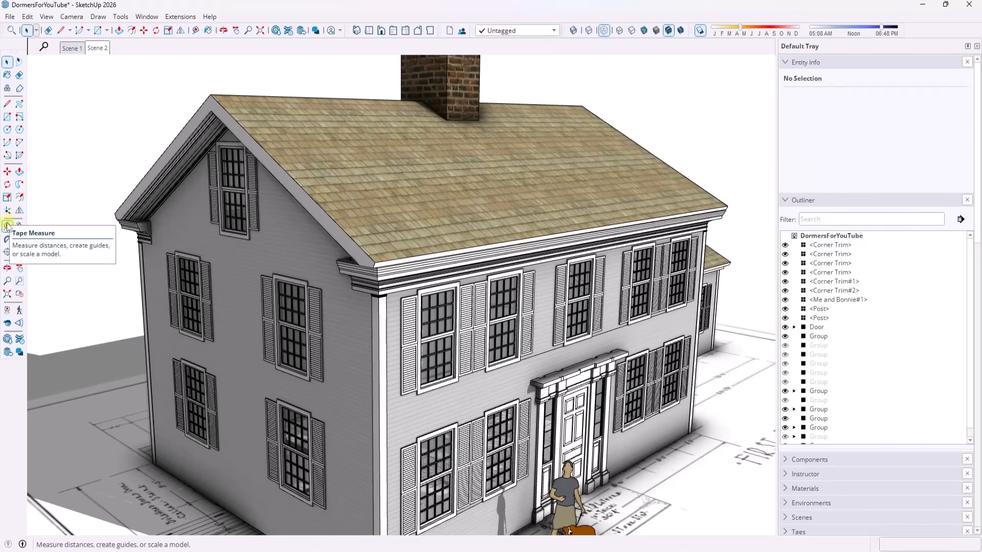
{"action": "left_click", "coordinate": [7, 226]}
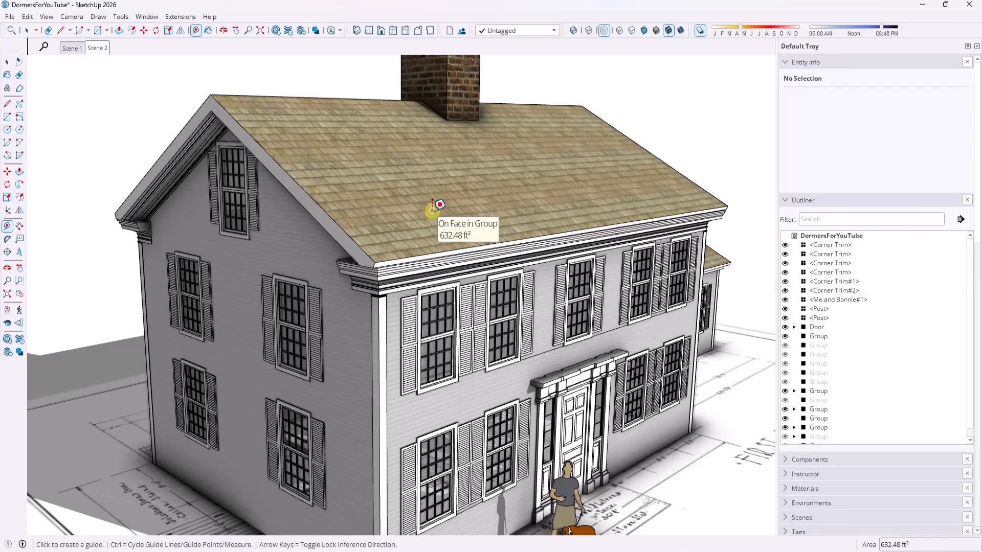
{"action": "middle_click_drag", "start_coordinate": [429, 221], "coordinate": [423, 252]}
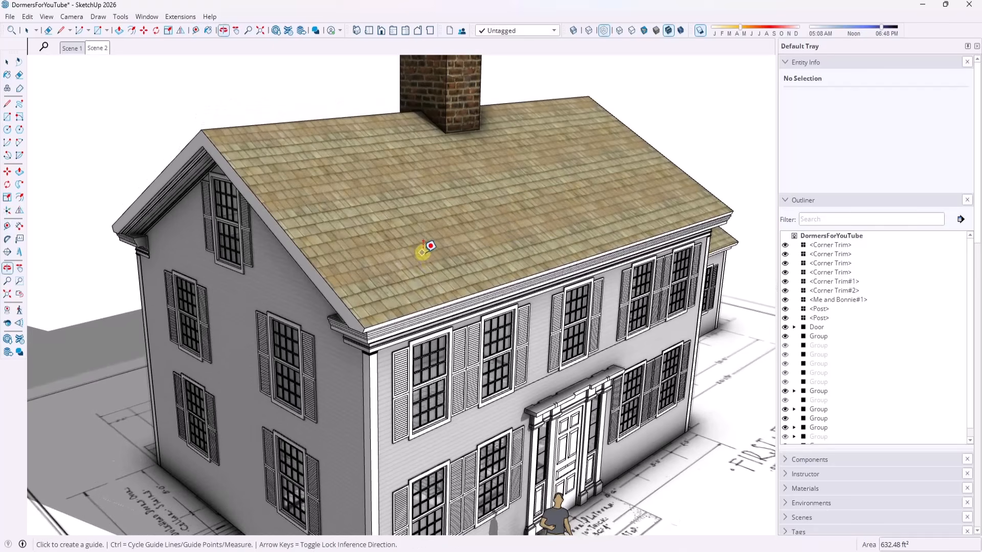
{"action": "left_click", "coordinate": [430, 307]}
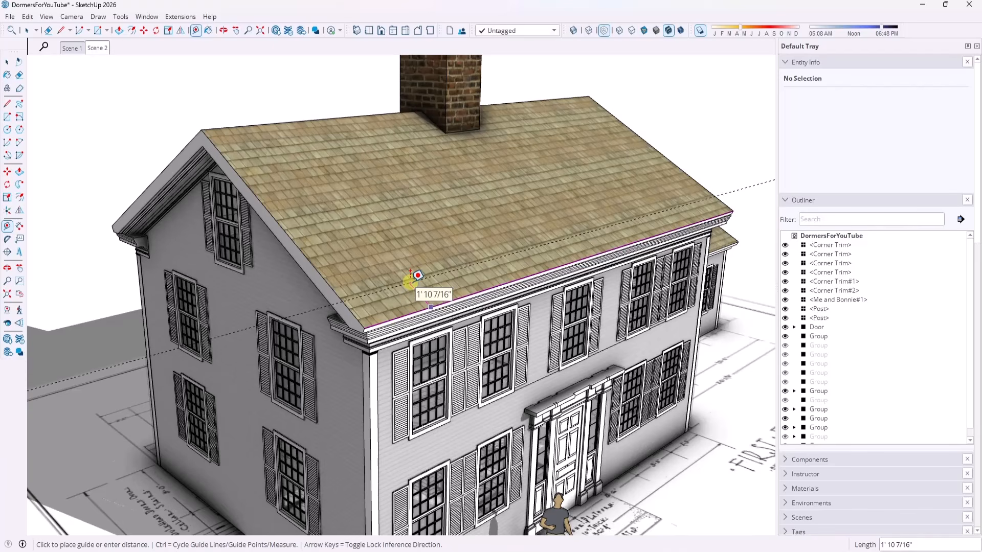
{"action": "left_click", "coordinate": [410, 279]}
{"action": "middle_click_drag", "start_coordinate": [430, 285], "coordinate": [389, 273]}
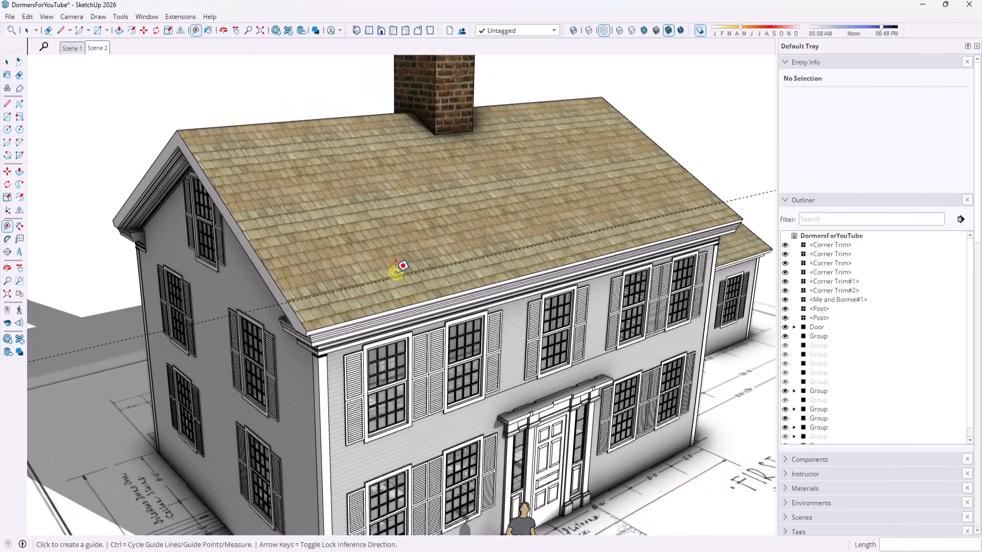
- Draw a line along the eave guide across the full width of the front roof slope, from rake edge to rake edge
{"action": "key", "text": "space"}
{"action": "key", "text": "l"}
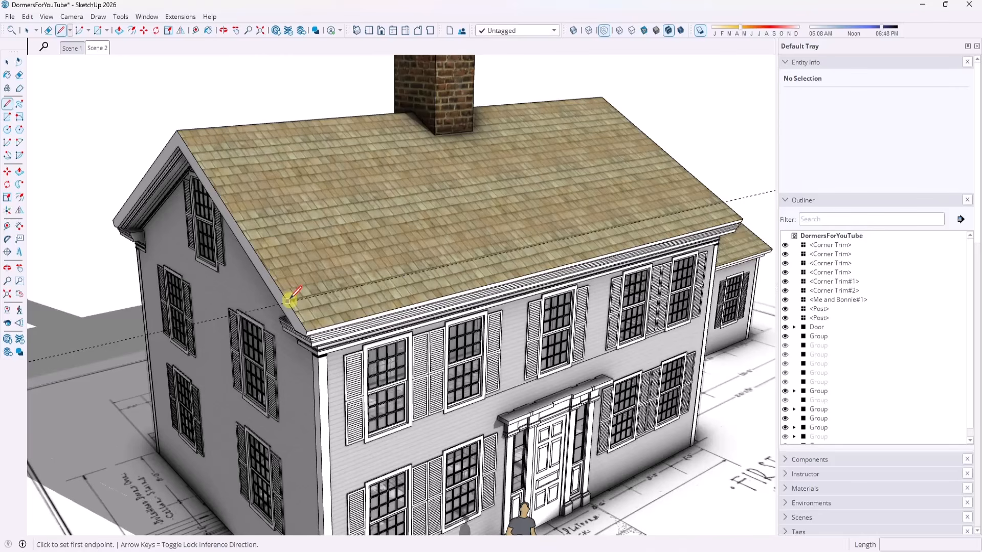
{"action": "scroll", "coordinate": [358, 228], "scroll_direction": "up", "scroll_amount": 5}
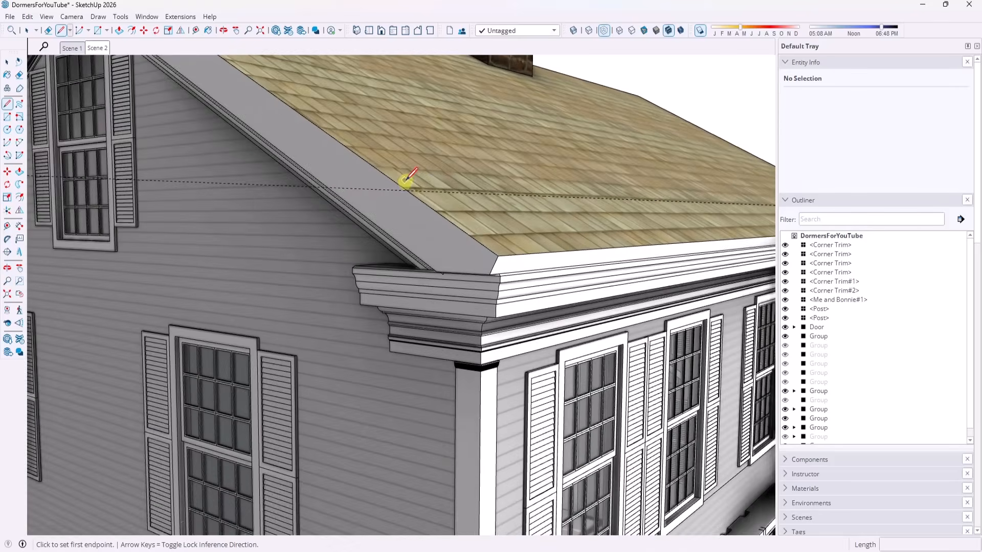
{"action": "scroll", "coordinate": [407, 181], "scroll_direction": "down", "scroll_amount": 3}
{"action": "left_click", "coordinate": [407, 190]}
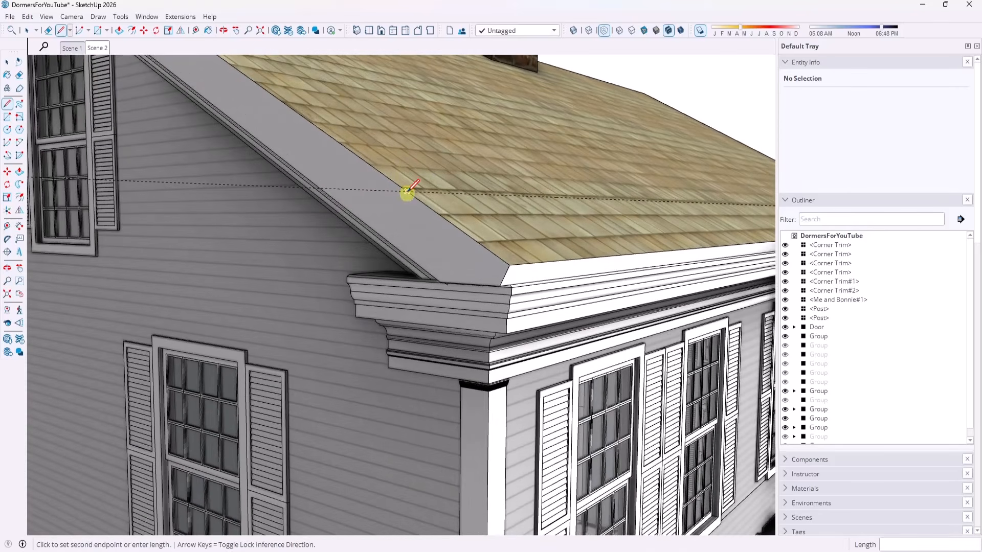
{"action": "scroll", "coordinate": [408, 190], "scroll_direction": "down", "scroll_amount": 5}
{"action": "middle_click_drag", "start_coordinate": [457, 187], "coordinate": [486, 256]}
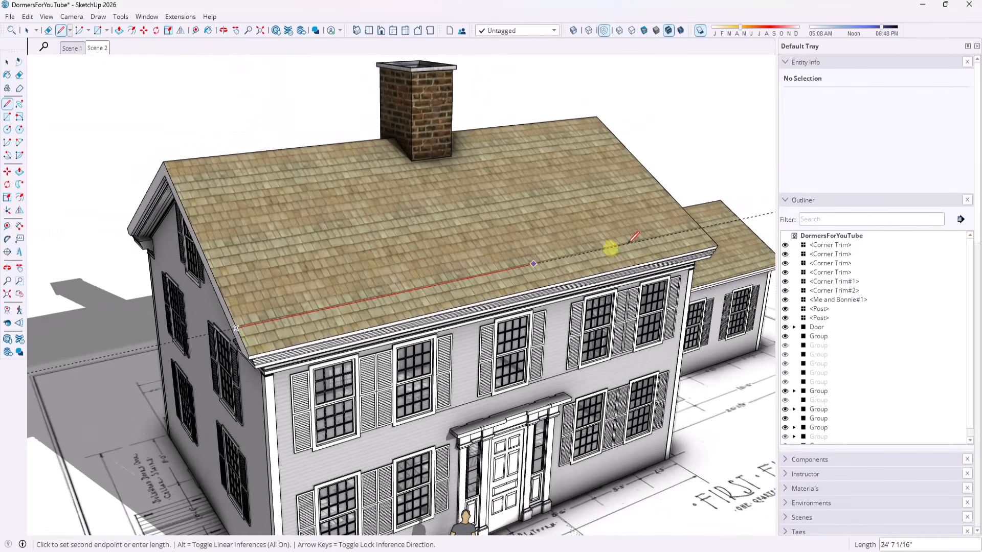
{"action": "left_click", "coordinate": [701, 227]}
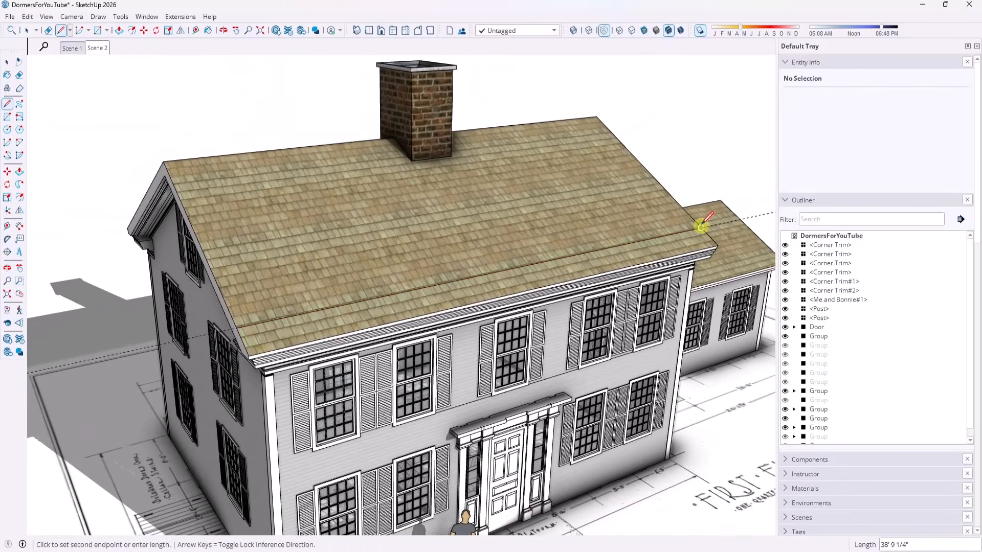
{"action": "key", "text": "space"}
{"action": "left_click", "coordinate": [339, 241]}
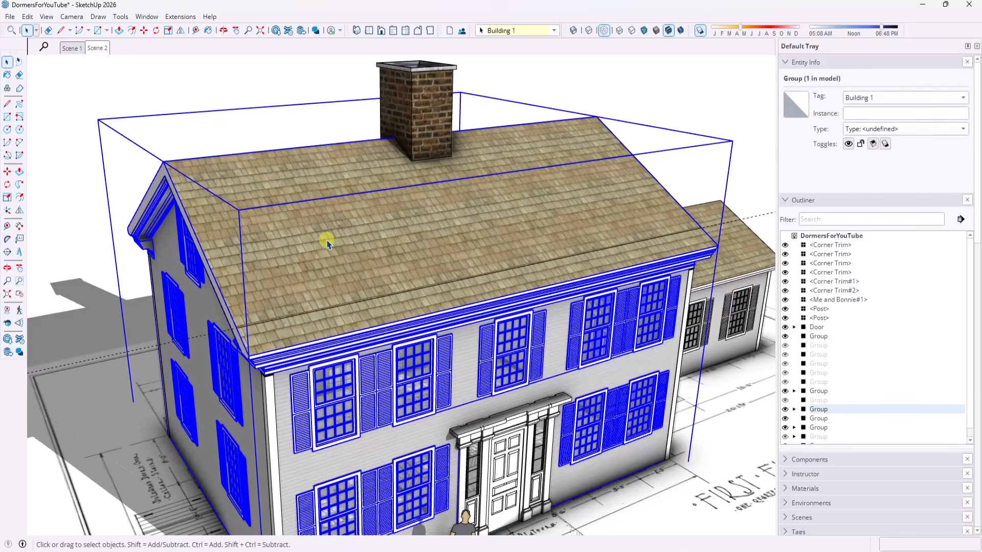
{"action": "double_click", "coordinate": [301, 225]}
{"action": "left_click", "coordinate": [307, 234]}
{"action": "mouse_move", "coordinate": [307, 233]}
{"action": "middle_mouse_down"}
{"action": "mouse_move", "coordinate": [417, 171]}
{"action": "mouse_move", "coordinate": [285, 201]}
{"action": "mouse_move", "coordinate": [316, 224]}
{"action": "middle_mouse_up"}
{"action": "key", "text": "Escape"}
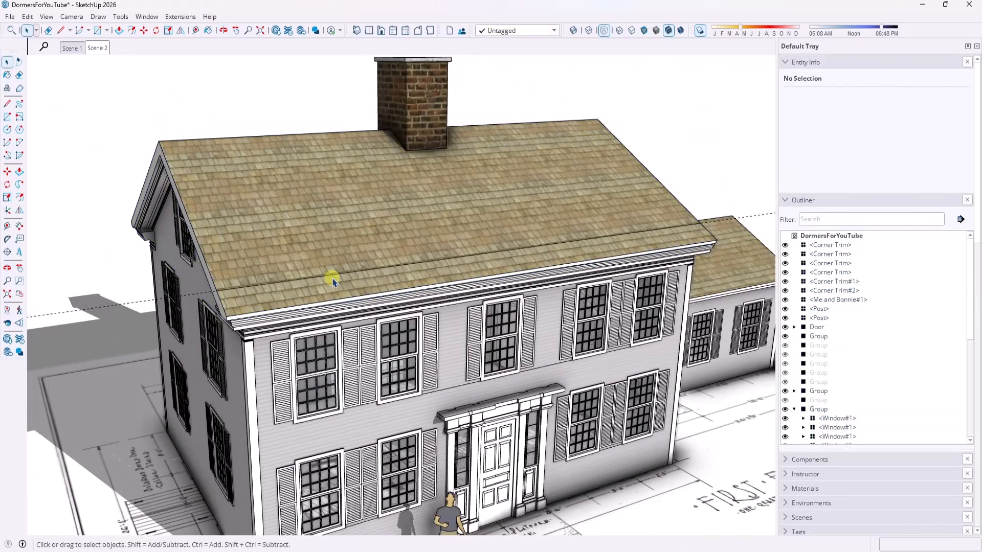
- Divide the line drawn across the front roof slope into 4 equal segments
{"action": "left_click", "coordinate": [325, 277]}
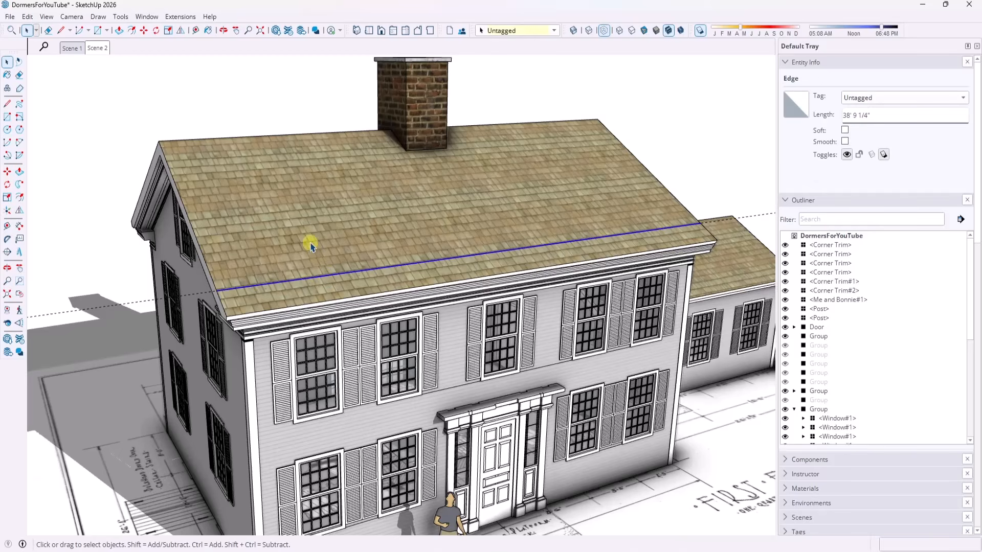
{"action": "right_click", "coordinate": [324, 277]}
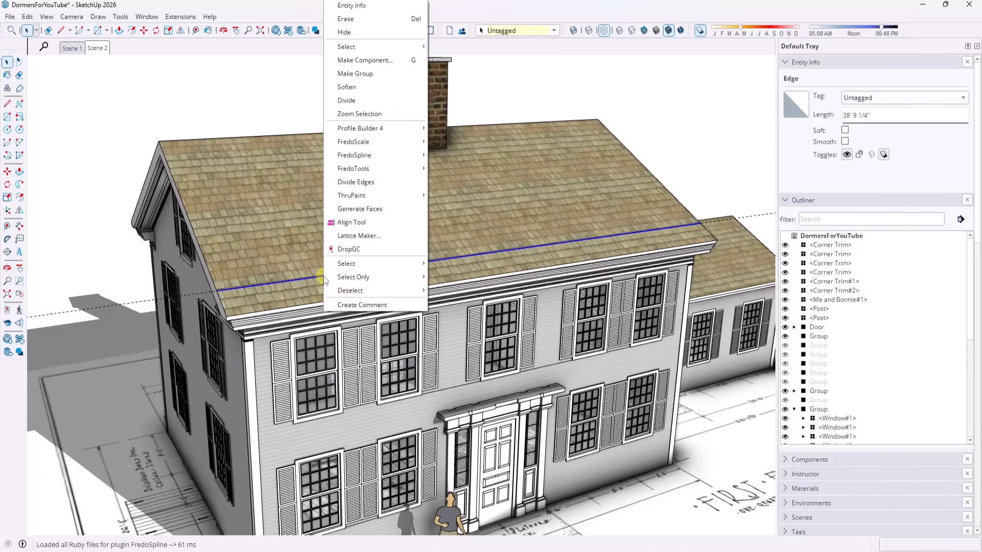
{"action": "left_click", "coordinate": [357, 101]}
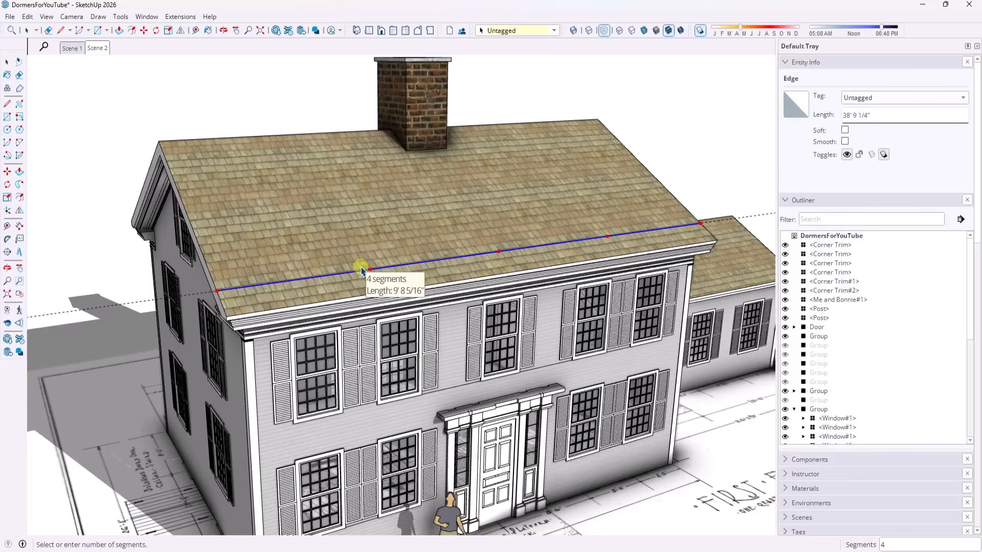
{"action": "left_click", "coordinate": [360, 270]}
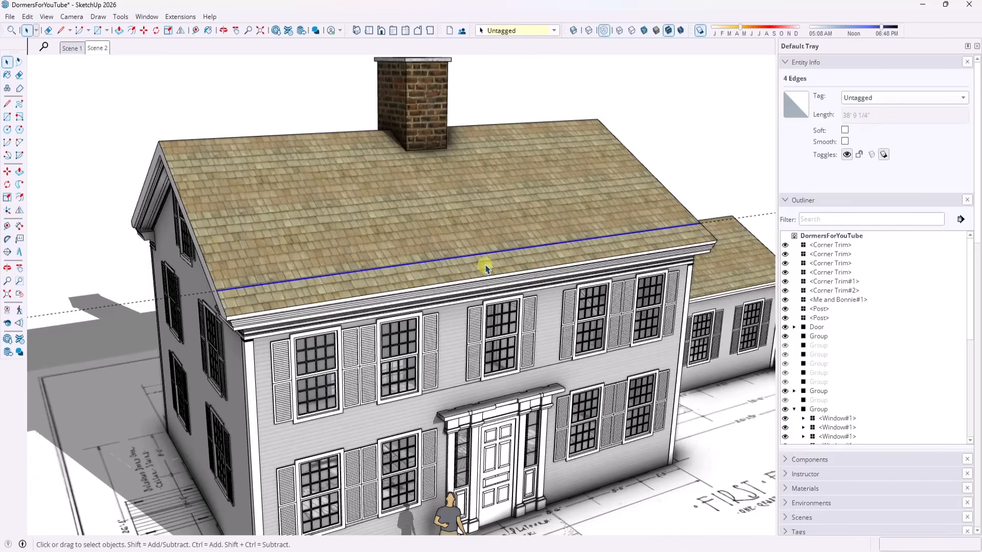
- Place a guide parallel to the near rake edge through the line's first division point, about 9' 8" in from that edge
{"action": "left_click", "coordinate": [371, 271]}
{"action": "key", "text": "l"}
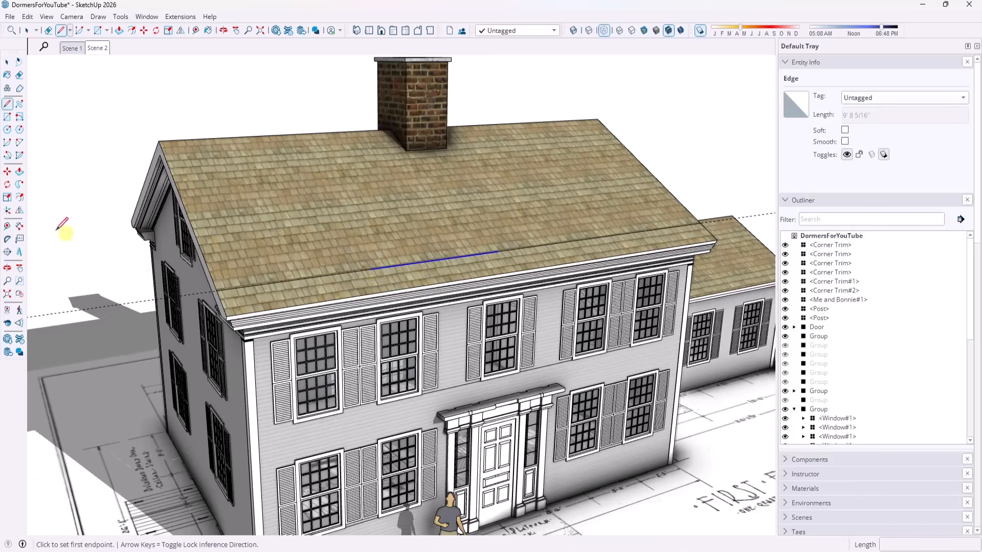
{"action": "left_click", "coordinate": [7, 226]}
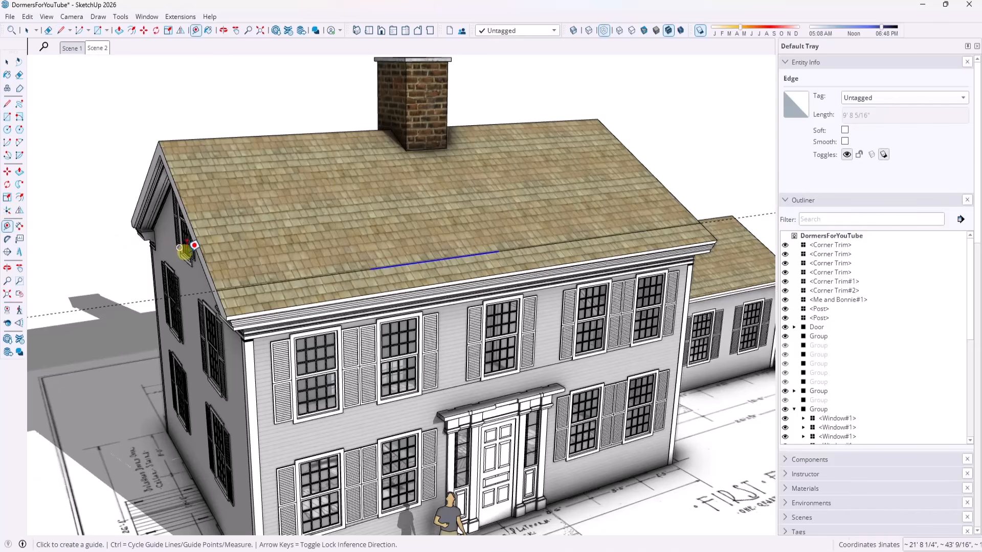
{"action": "left_click", "coordinate": [203, 256]}
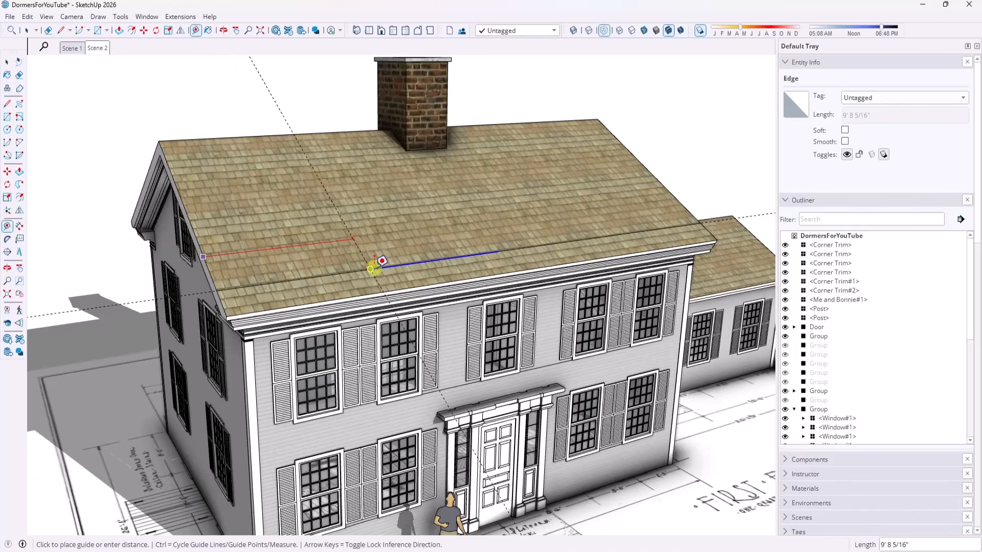
{"action": "middle_click_drag", "start_coordinate": [386, 237], "coordinate": [409, 241]}
{"action": "scroll", "coordinate": [380, 287], "scroll_direction": "up", "scroll_amount": 2}
{"action": "key", "text": "space"}
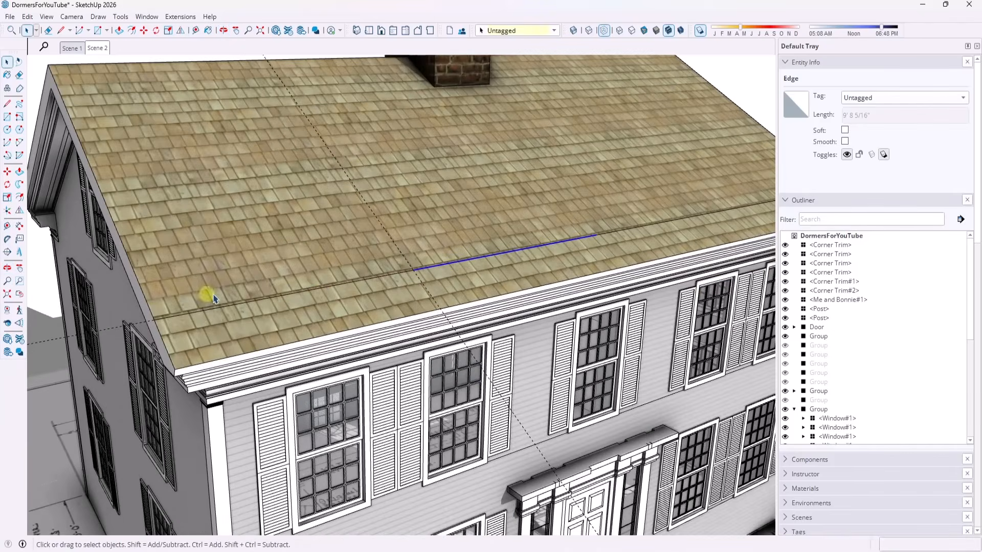
- Delete the divided line segments on the front roof slope, keeping the two crossing guides
{"action": "scroll", "coordinate": [209, 293], "scroll_direction": "down", "scroll_amount": 1}
{"action": "left_click", "coordinate": [278, 295]}
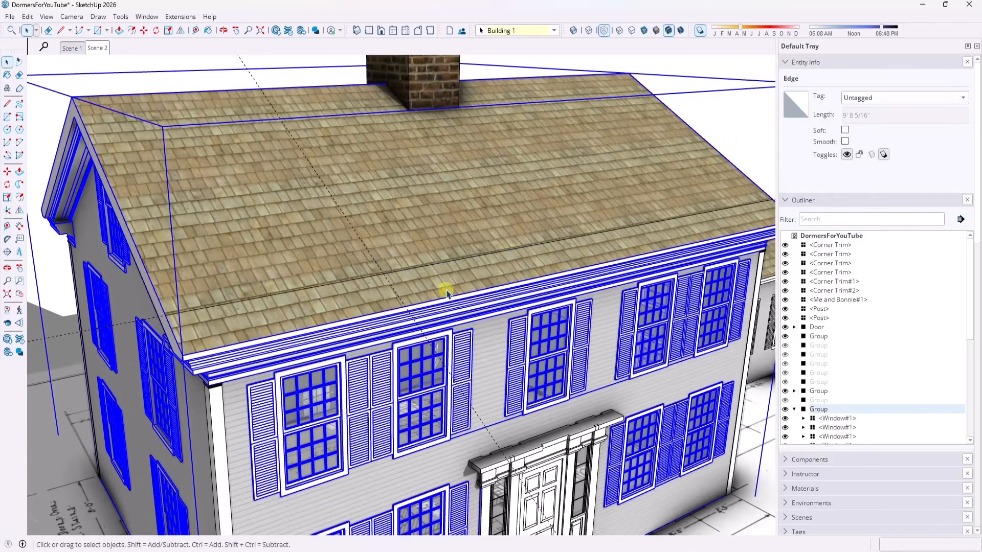
{"action": "double_click", "coordinate": [359, 283]}
{"action": "left_click", "coordinate": [412, 265]}
{"action": "left_click", "coordinate": [566, 244], "text": "shift"}
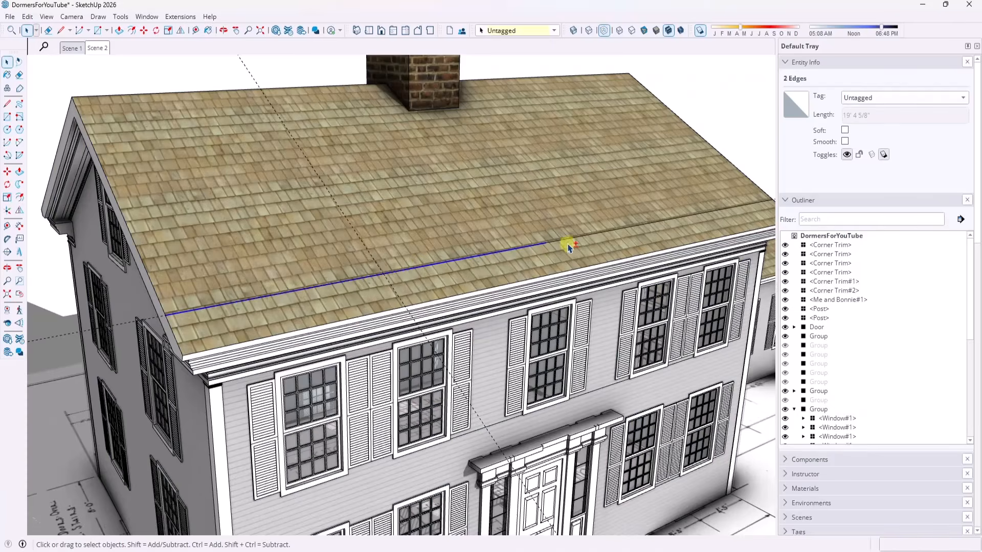
{"action": "left_click", "coordinate": [572, 245], "text": "shift"}
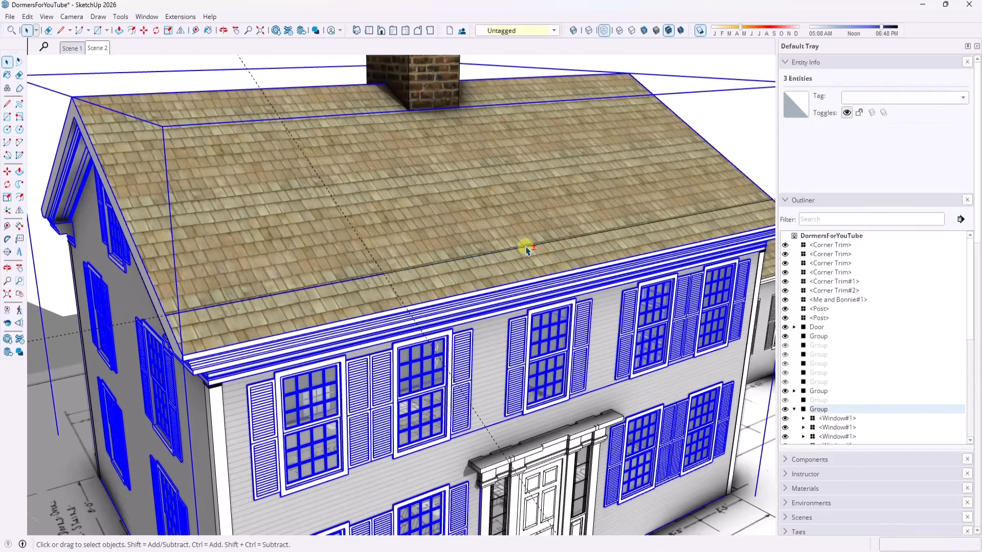
{"action": "left_click", "coordinate": [492, 253]}
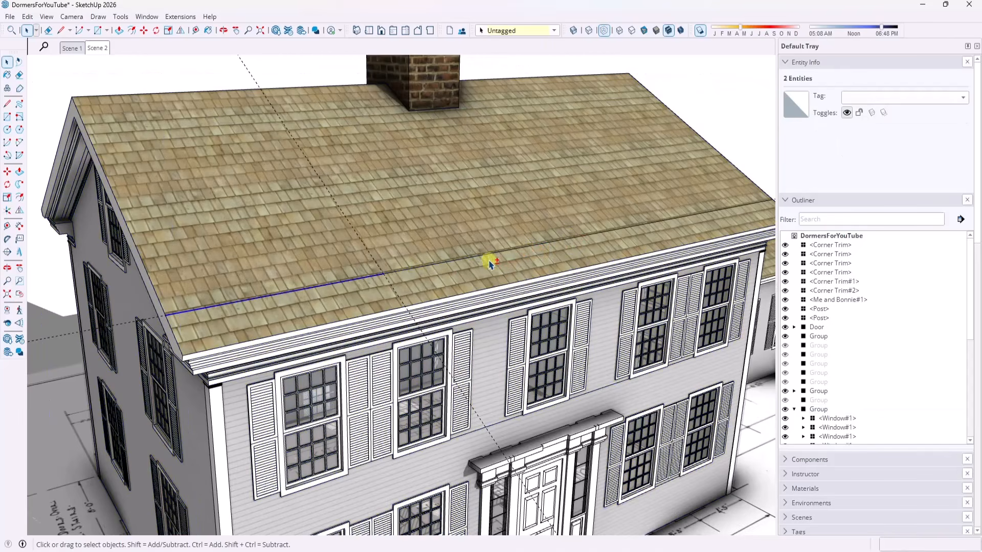
{"action": "left_click", "coordinate": [660, 225], "text": "ctrl"}
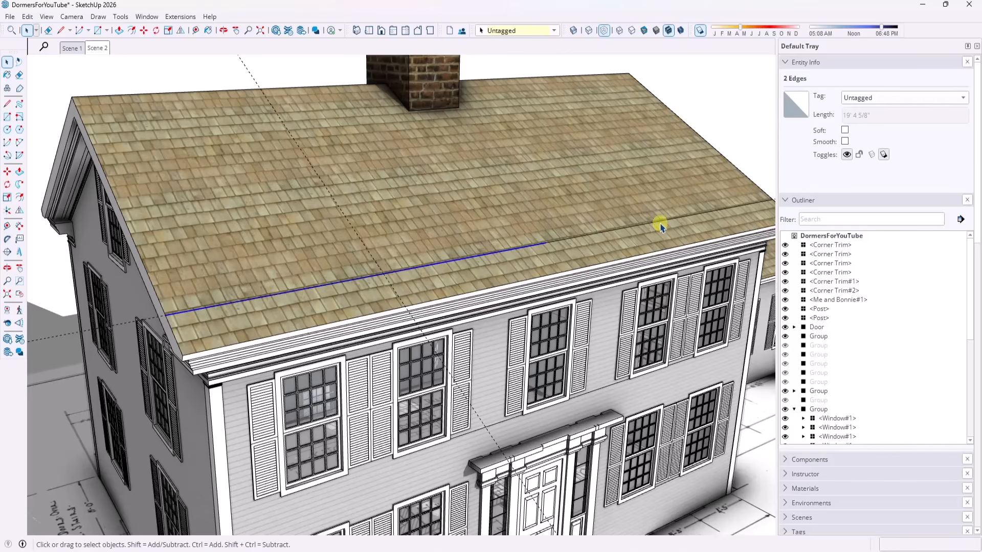
{"action": "key", "text": "Delete"}
{"action": "scroll", "coordinate": [427, 227], "scroll_direction": "down", "scroll_amount": 2}
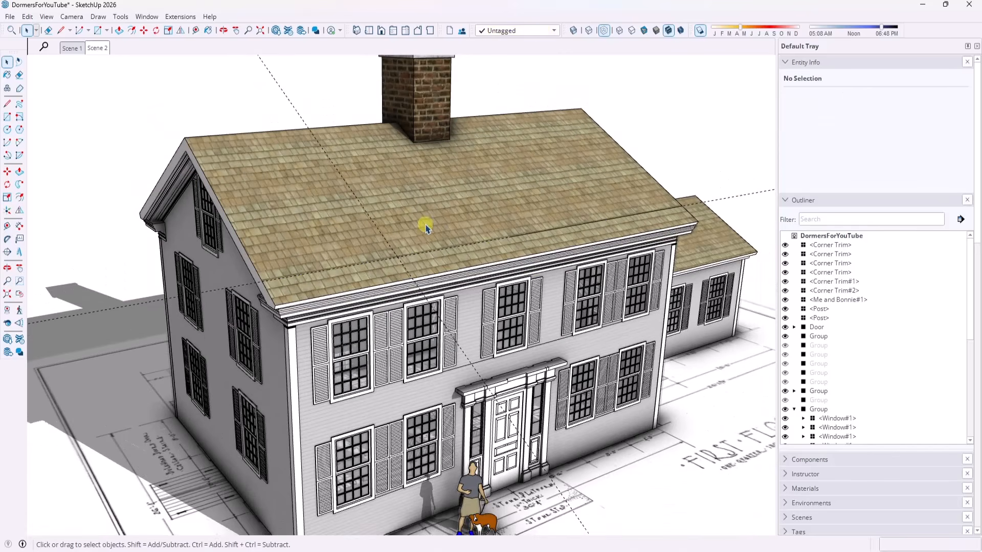
- Draw a 4' base edge for the dormer front along the eave guide, centred on the intersection of the two guides
{"action": "key", "text": "l"}
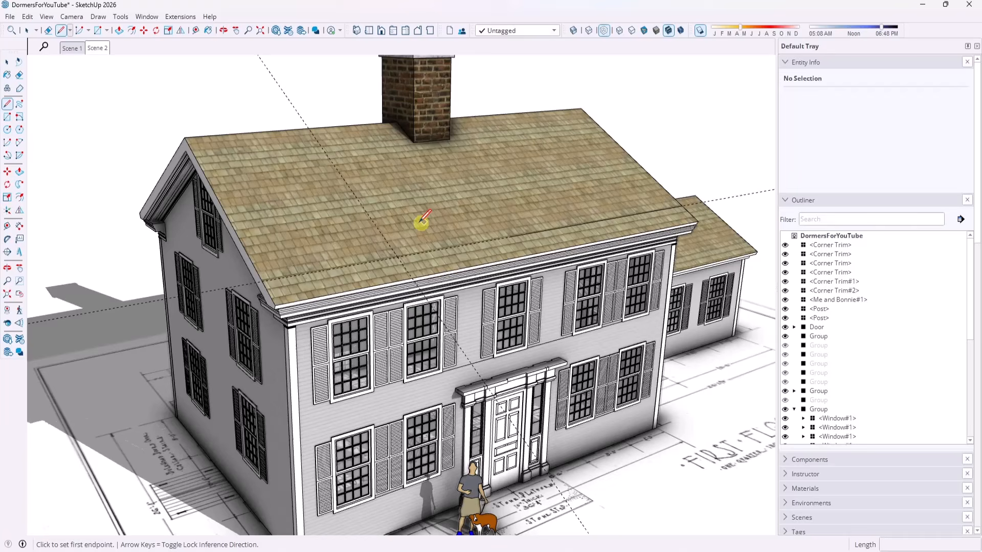
{"action": "left_click", "coordinate": [398, 256]}
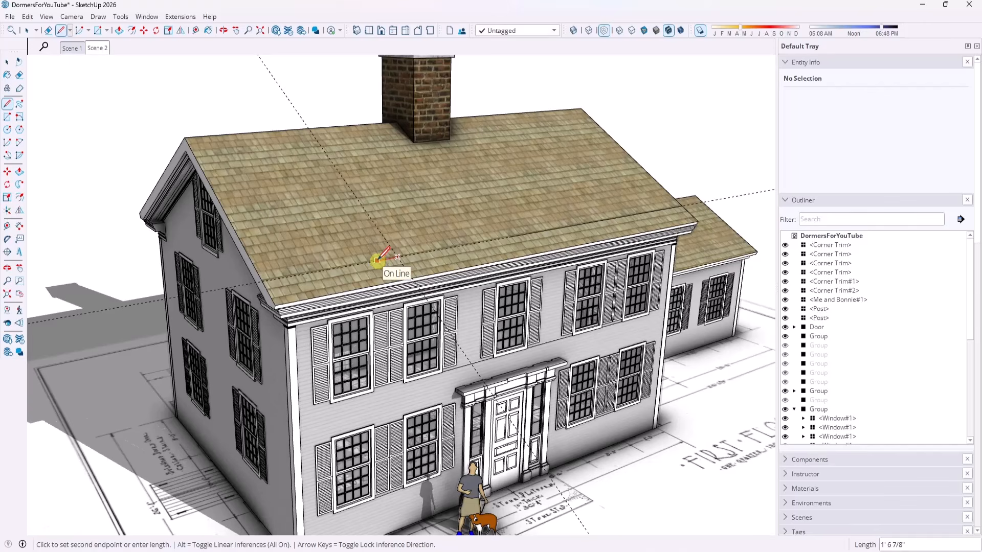
{"action": "left_click", "coordinate": [373, 262]}
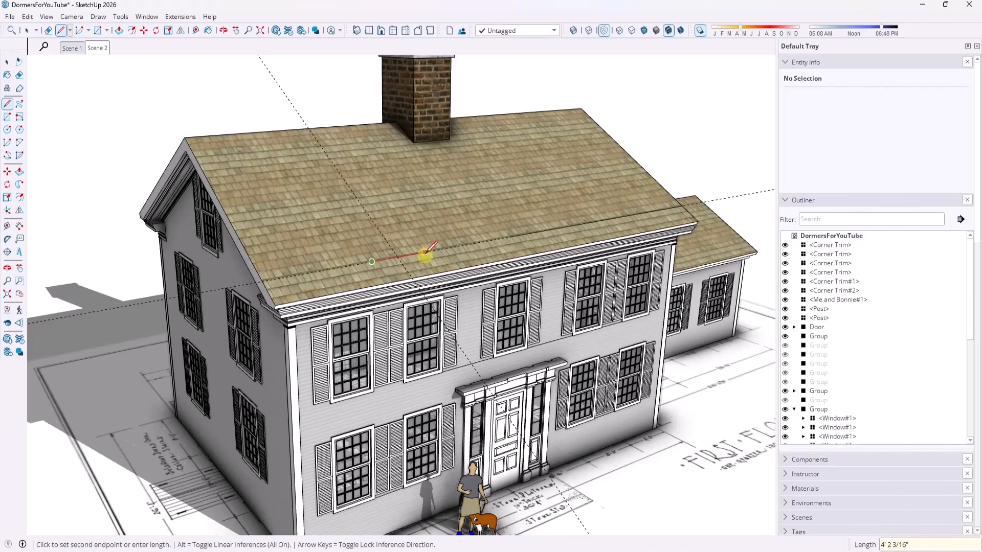
{"action": "type", "text": "4"}
{"action": "key", "text": "Return"}
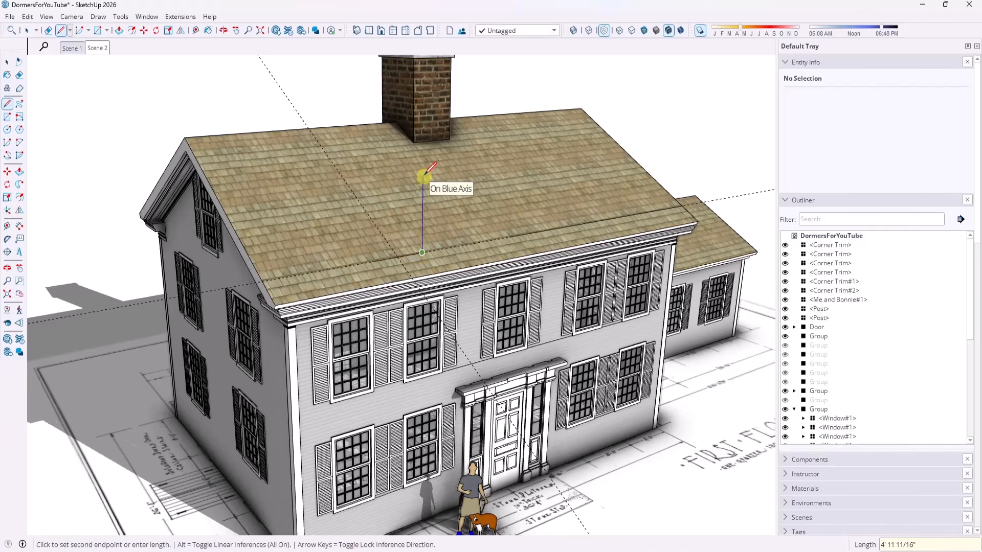
- Complete the dormer front as a vertical 4' by 4' square face rising from the base edge
{"action": "type", "text": "4'"}
{"action": "key", "text": "Return"}
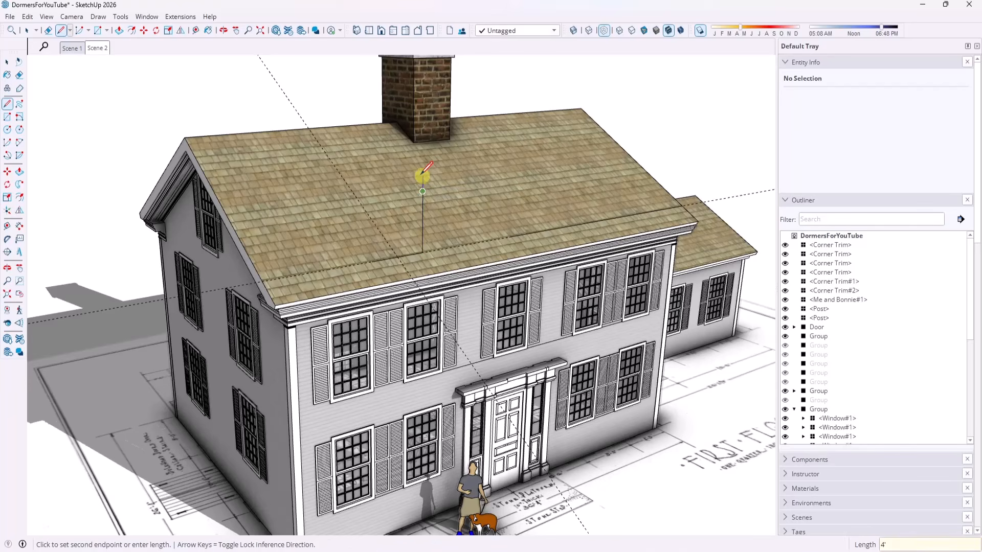
{"action": "type", "text": "4'"}
{"action": "key", "text": "Return"}
{"action": "type", "text": "4'"}
{"action": "key", "text": "Return"}
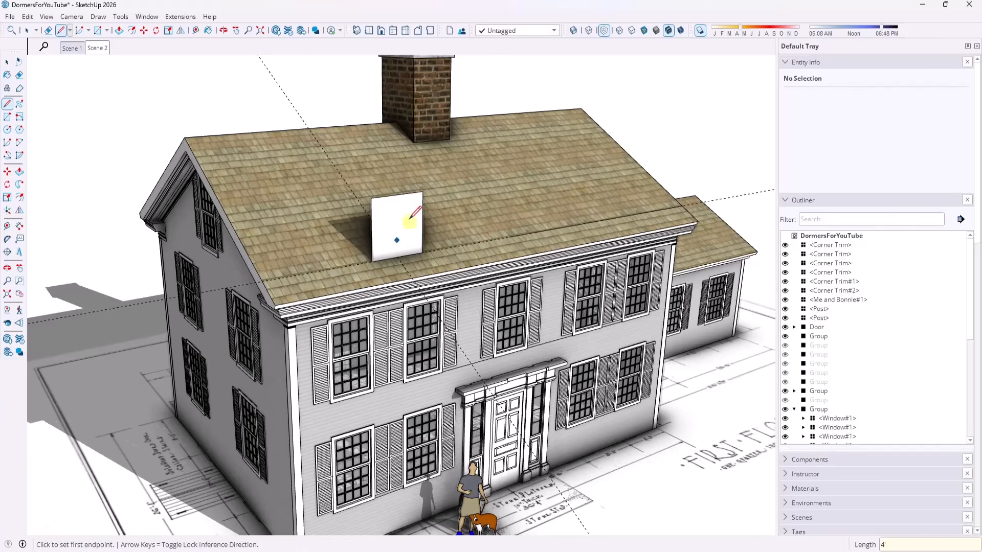
- Place a protractor guide at 45° to the square face's top edge, through its upper-left corner and in the face's plane
{"action": "middle_click_drag", "start_coordinate": [404, 215], "coordinate": [391, 189]}
{"action": "scroll", "coordinate": [444, 187], "scroll_direction": "up", "scroll_amount": 3}
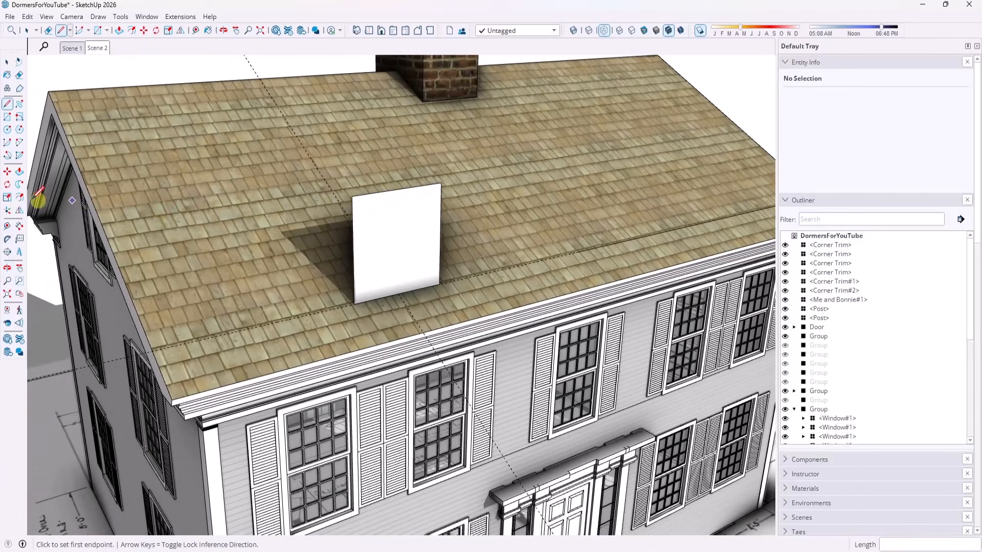
{"action": "left_click", "coordinate": [7, 239]}
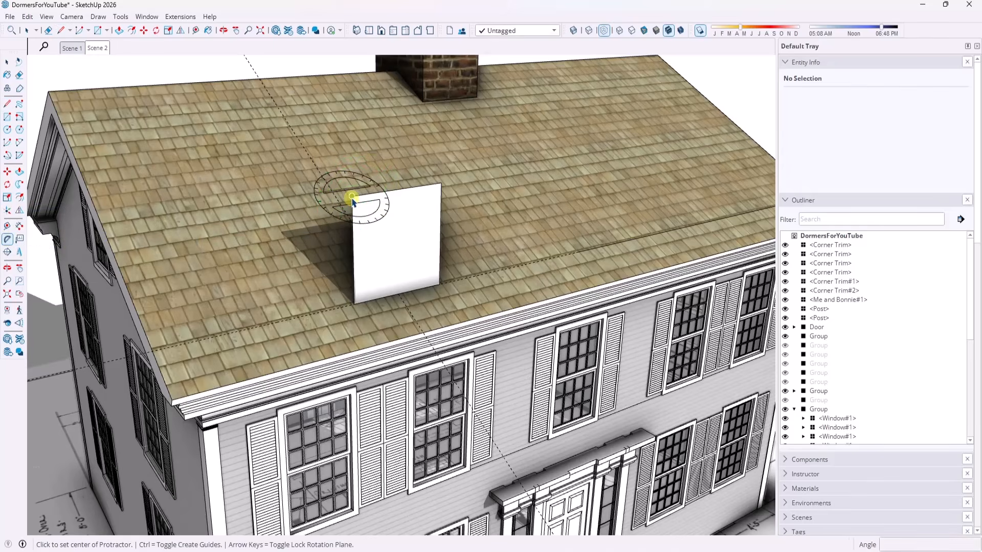
{"action": "key", "text": "Right"}
{"action": "key", "text": "Left"}
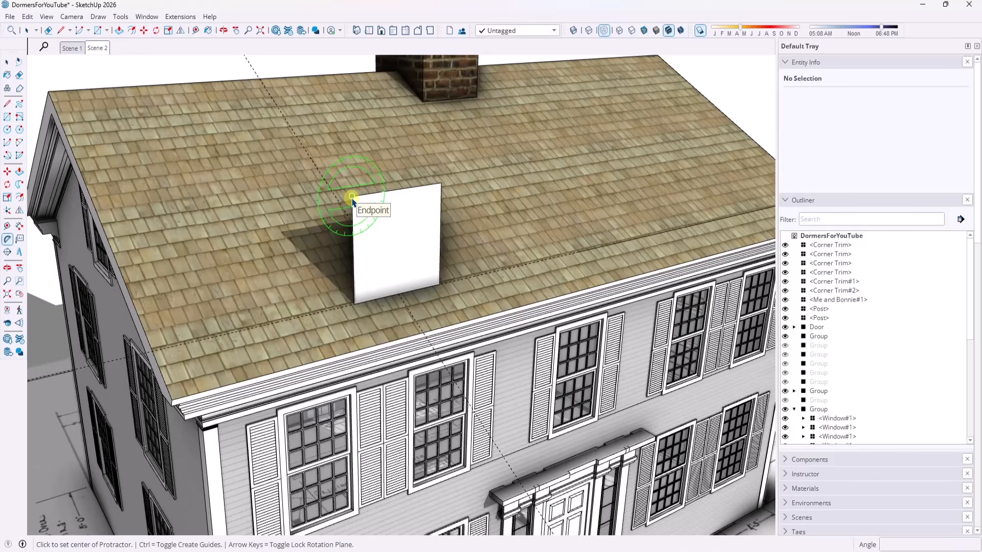
{"action": "left_click", "coordinate": [352, 198]}
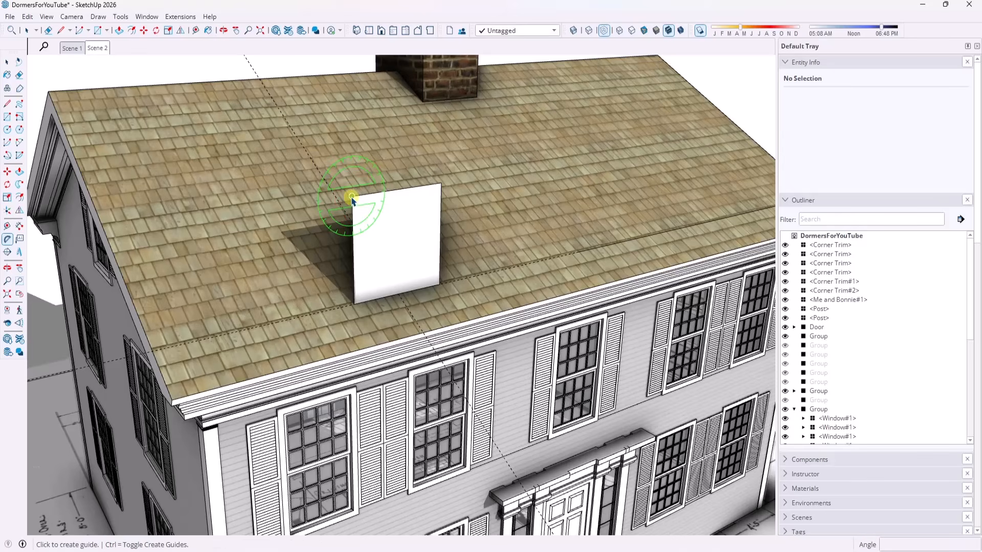
{"action": "left_click", "coordinate": [398, 189]}
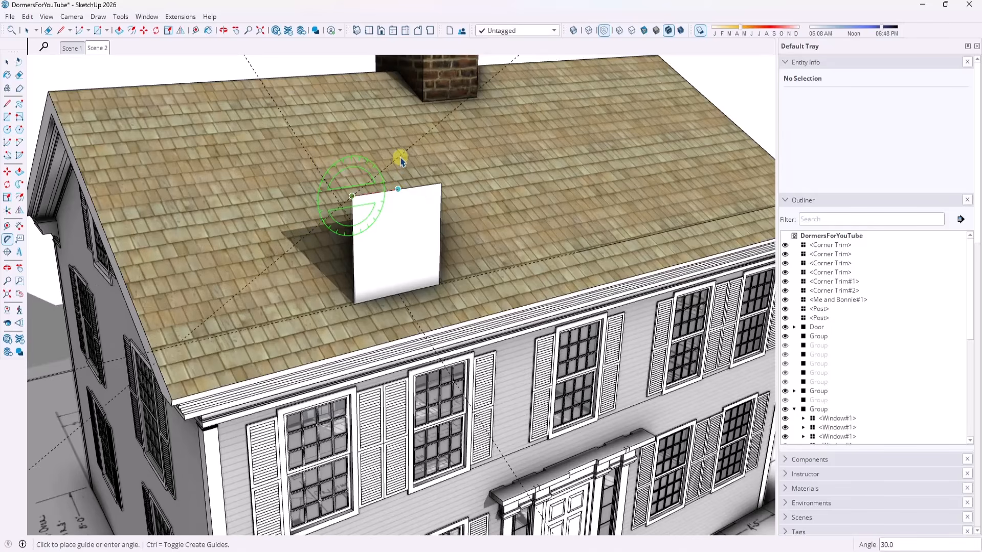
{"action": "type", "text": "45"}
{"action": "key", "text": "Return"}
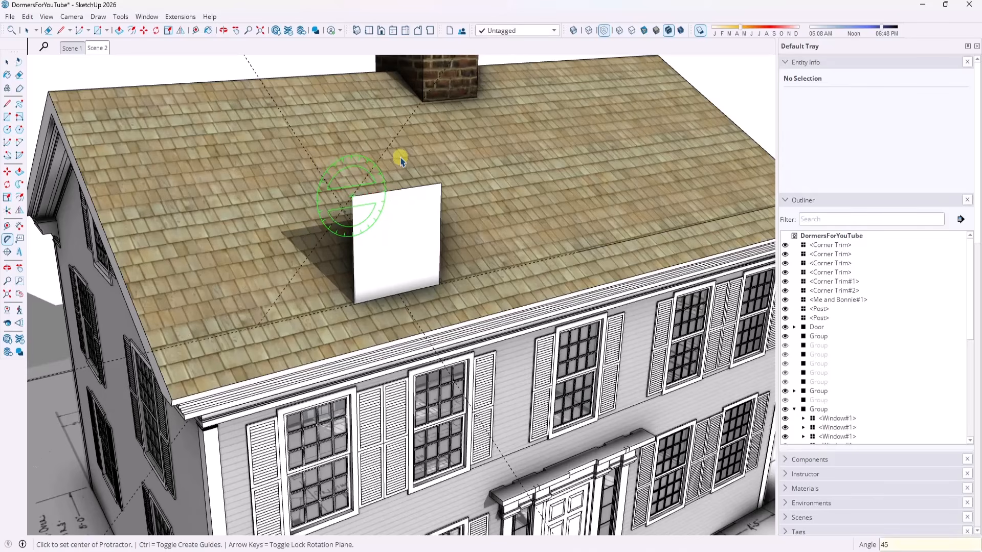
- Place a matching 45° guide through the upper-right corner of the square face, crossing the first angled guide above it
{"action": "left_click", "coordinate": [441, 183]}
{"action": "left_click", "coordinate": [398, 189]}
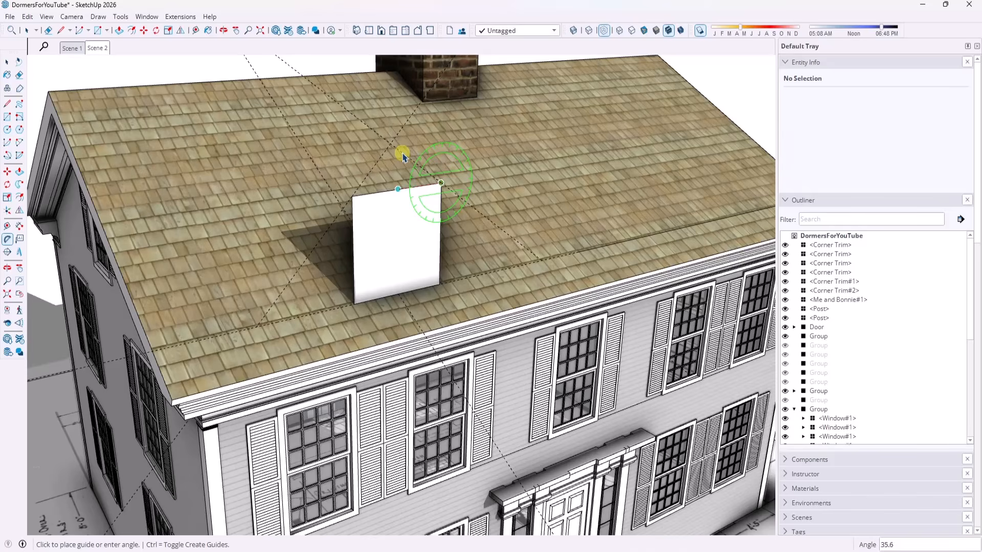
{"action": "type", "text": "45"}
{"action": "key", "text": "Return"}
- Draw the gable on the square face with two lines from its upper corners to the intersection of the 45° guides
{"action": "key", "text": "l"}
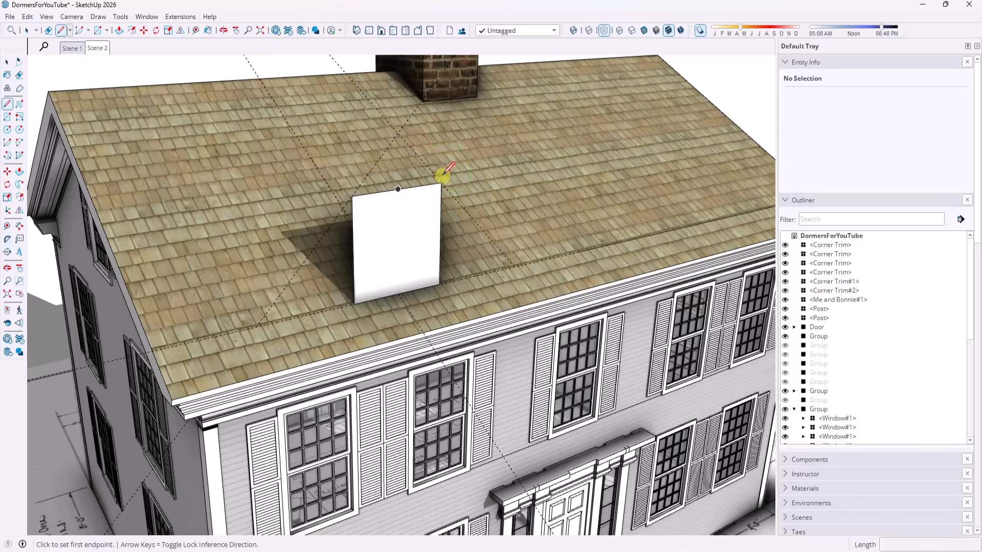
{"action": "left_click", "coordinate": [441, 182]}
{"action": "left_click", "coordinate": [398, 133]}
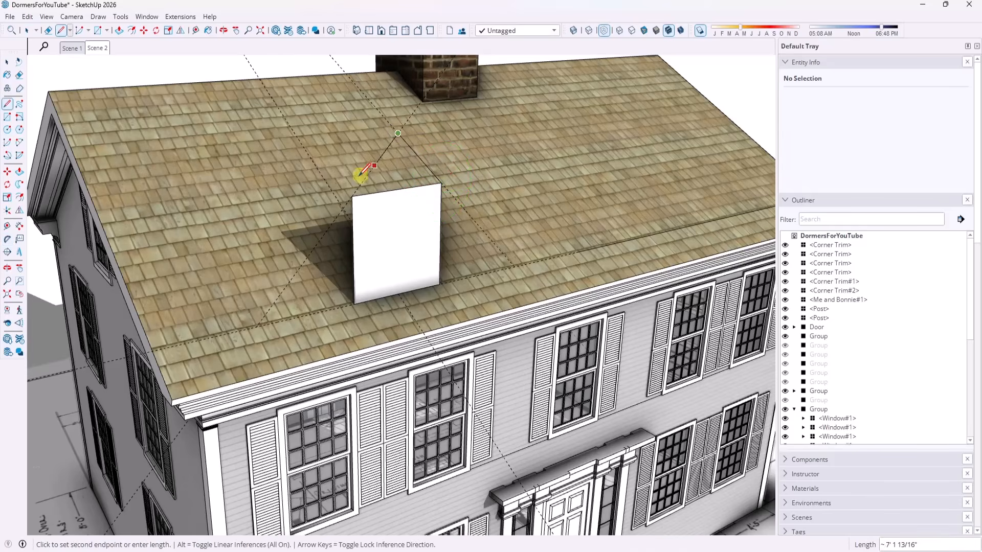
{"action": "left_click", "coordinate": [353, 195]}
- Erase the edge separating the gable triangle from the square face, along with the two 45° guides
{"action": "key", "text": "e"}
{"action": "scroll", "coordinate": [379, 191], "scroll_direction": "down", "scroll_amount": 3}
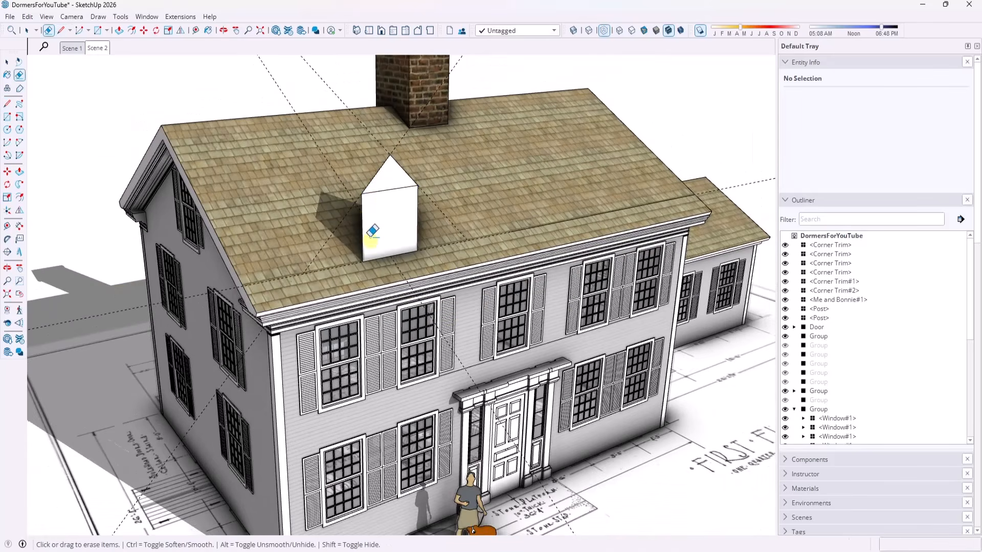
{"action": "left_click_drag", "start_coordinate": [383, 198], "coordinate": [385, 183]}
{"action": "key", "text": "space"}
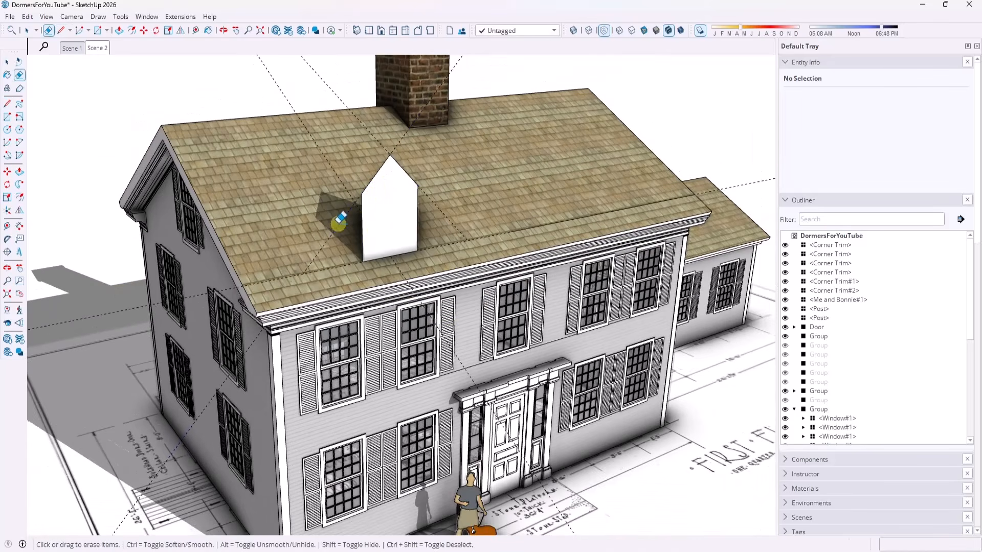
{"action": "mouse_move", "coordinate": [383, 131]}
{"action": "middle_mouse_down"}
{"action": "mouse_move", "coordinate": [454, 164]}
{"action": "mouse_move", "coordinate": [563, 158]}
{"action": "mouse_move", "coordinate": [409, 125]}
{"action": "mouse_move", "coordinate": [385, 136]}
{"action": "mouse_move", "coordinate": [462, 149]}
{"action": "middle_mouse_up"}
{"action": "key", "text": "e"}
{"action": "key", "text": "space"}
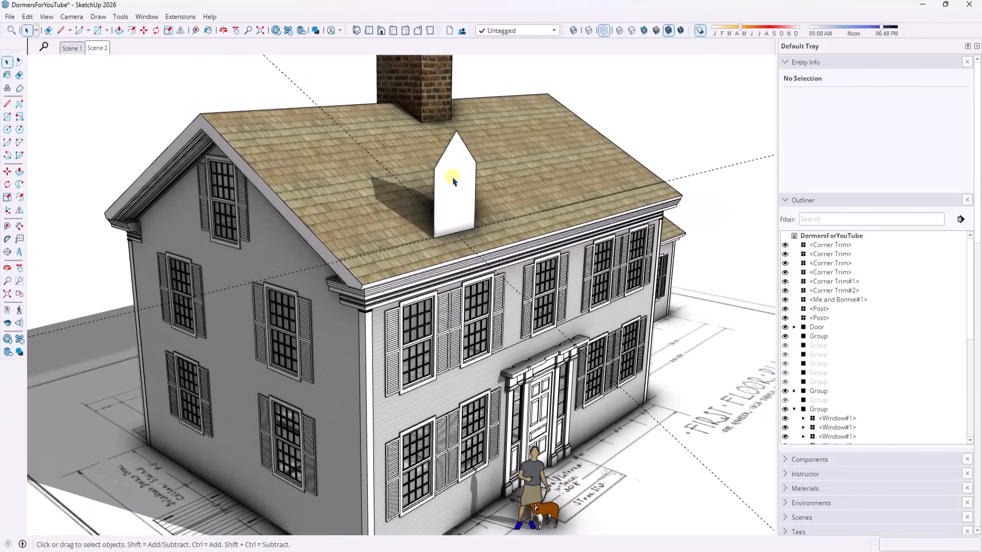
- Try to extrude the gabled dormer face back into the front roof slope with Push/Pull
{"action": "key", "text": "p"}
{"action": "left_click", "coordinate": [456, 184]}
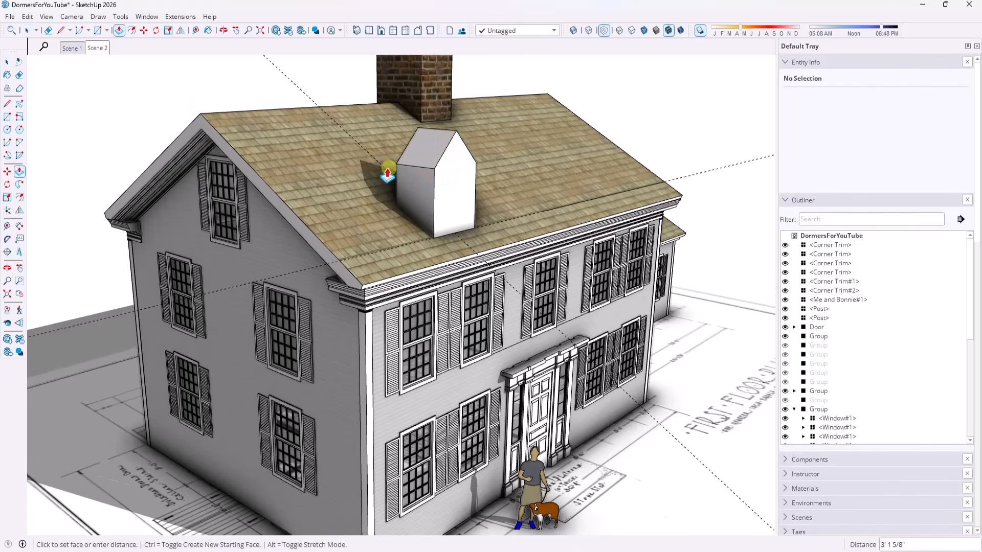
{"action": "left_click", "coordinate": [330, 163]}
{"action": "key", "text": "space"}
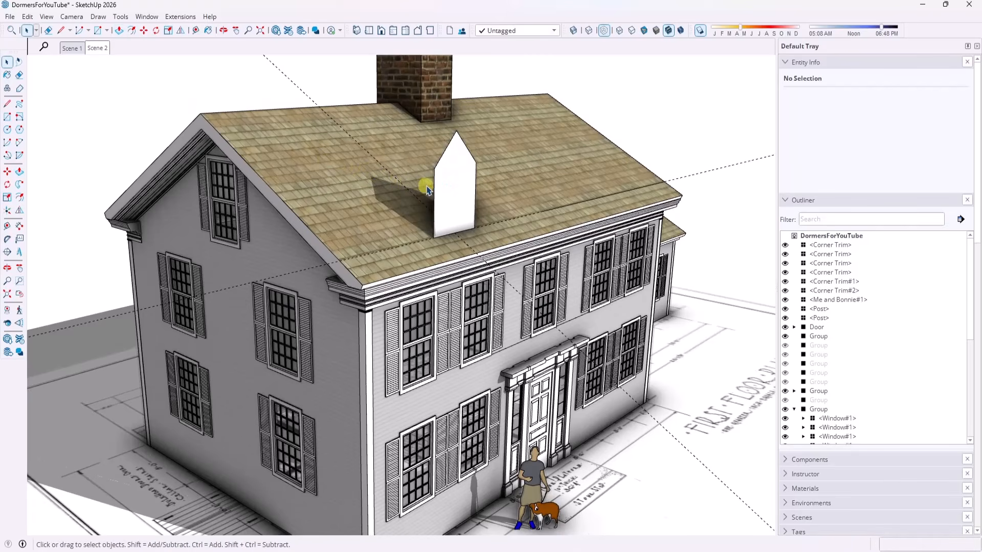
- Draw the dormer's left side wall and left roof plane with lines from the gabled face back to the house roof slope
{"action": "key", "text": "l"}
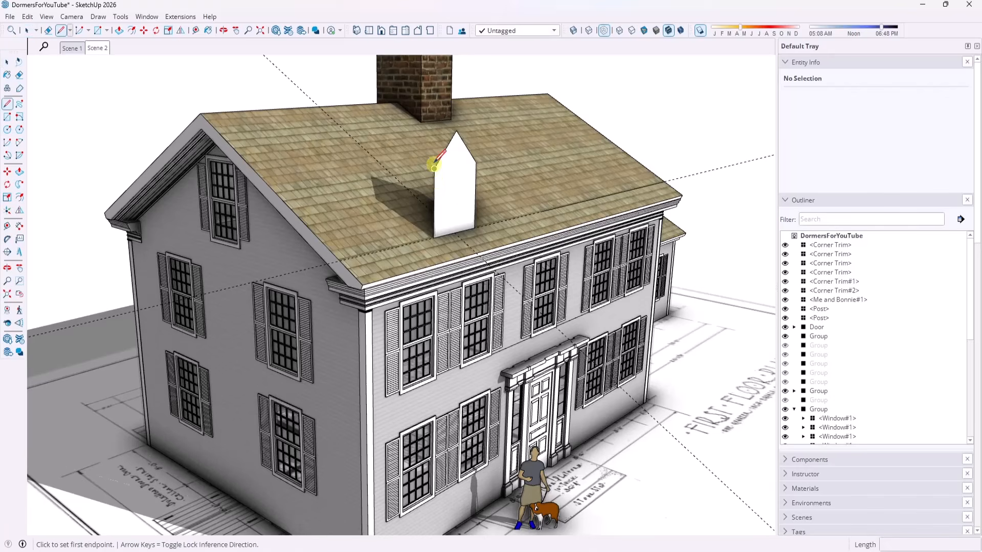
{"action": "left_click", "coordinate": [434, 168]}
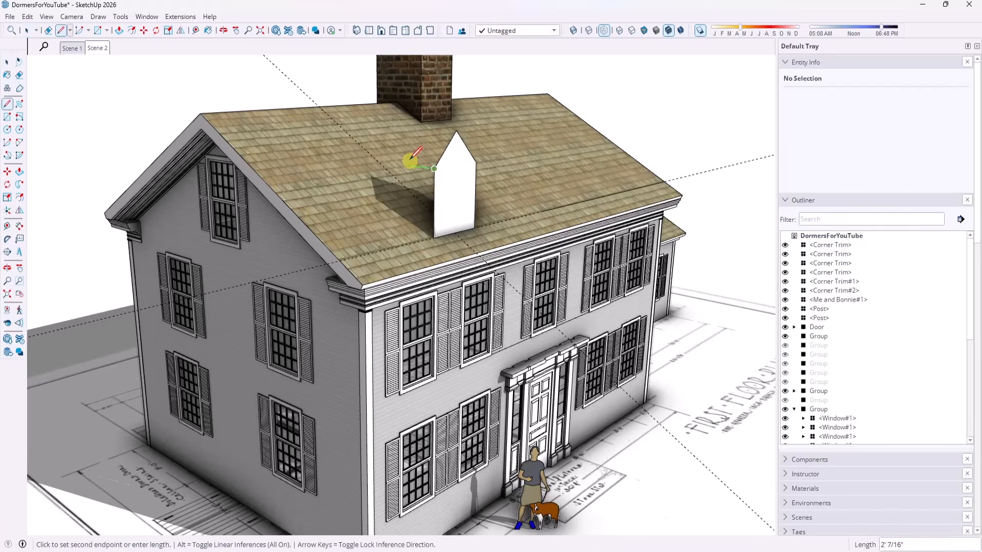
{"action": "left_click", "coordinate": [358, 160]}
{"action": "left_click", "coordinate": [433, 238]}
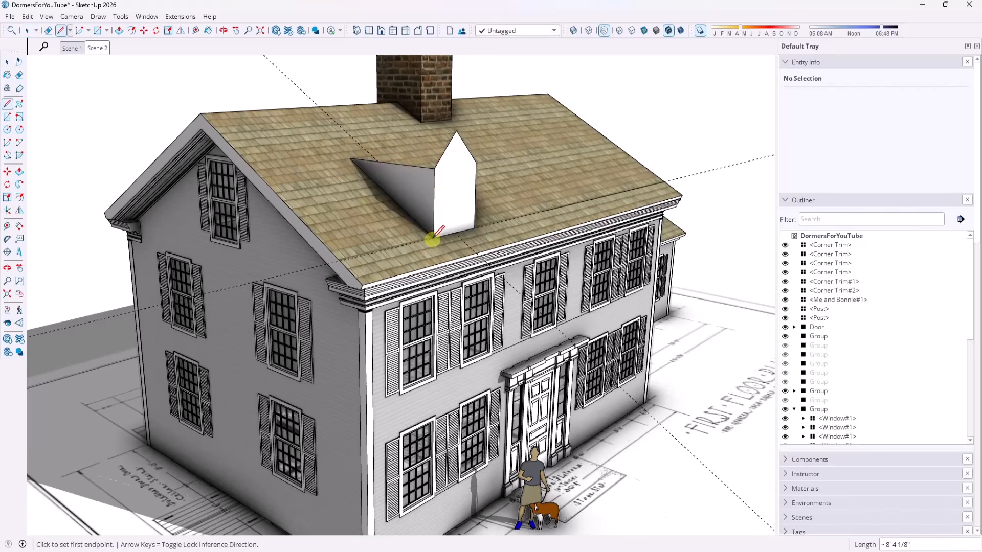
{"action": "left_click", "coordinate": [455, 130]}
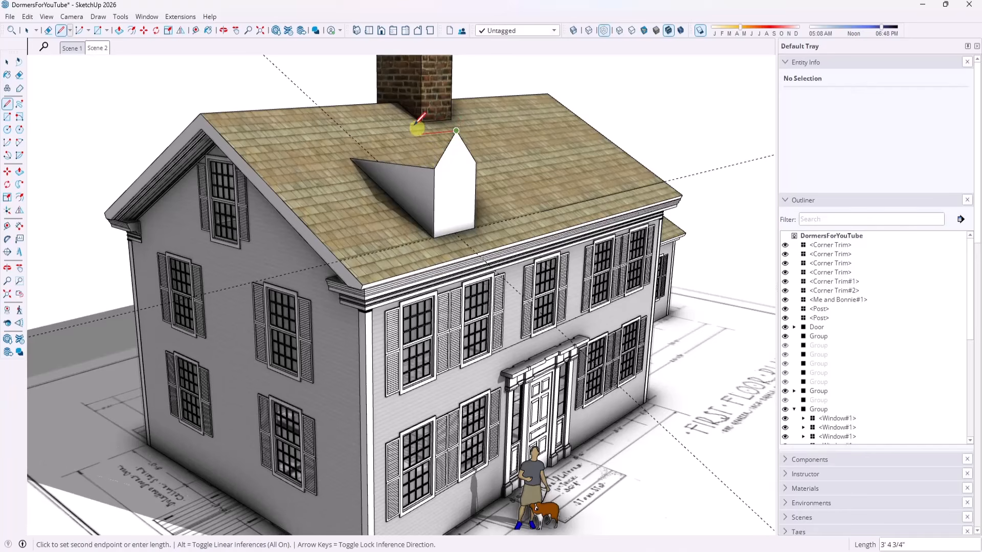
{"action": "left_click", "coordinate": [358, 159]}
{"action": "middle_click_drag", "start_coordinate": [358, 159], "coordinate": [250, 181]}
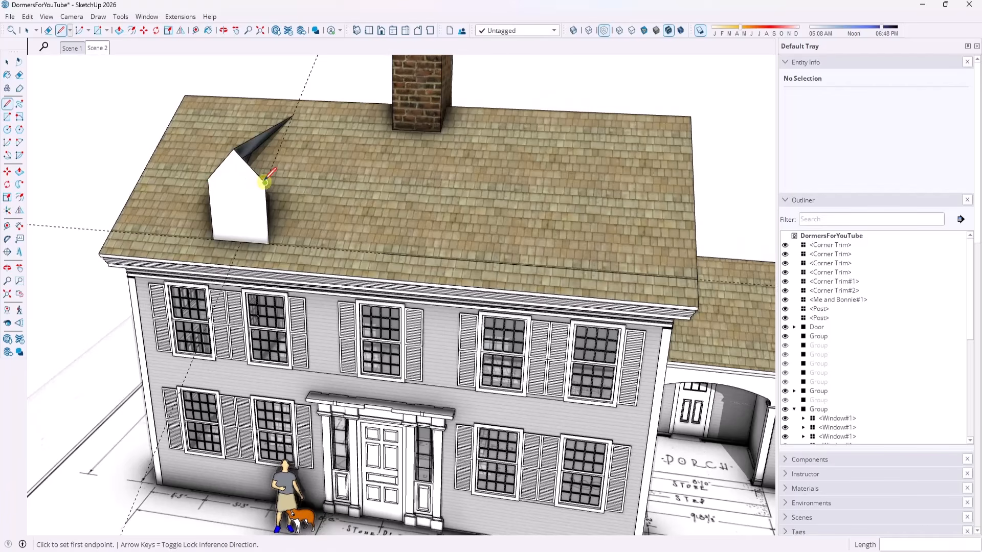
- Draw the dormer's right roof plane and right side wall, meeting the ridge end and the house roof slope
{"action": "left_click", "coordinate": [266, 182]}
{"action": "left_click", "coordinate": [303, 155]}
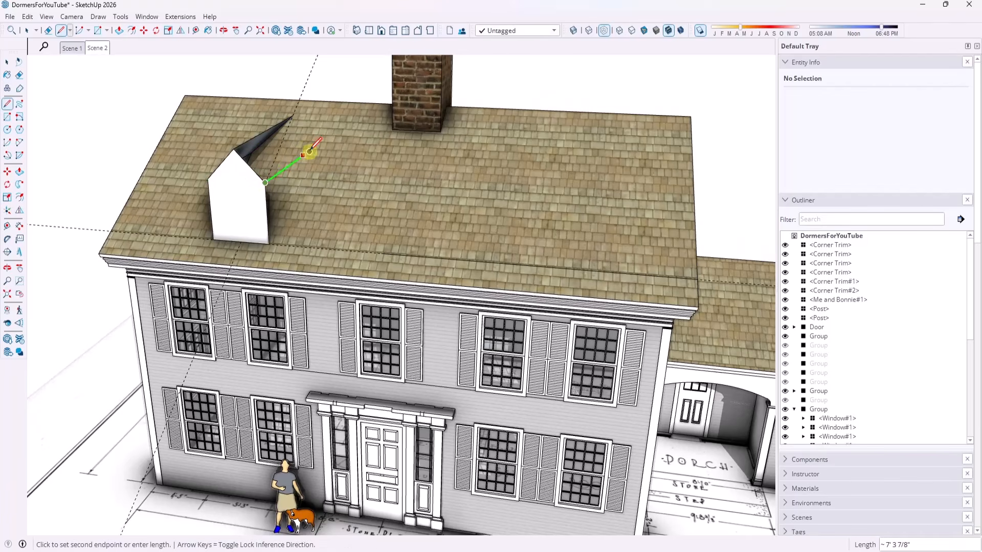
{"action": "left_click", "coordinate": [292, 117]}
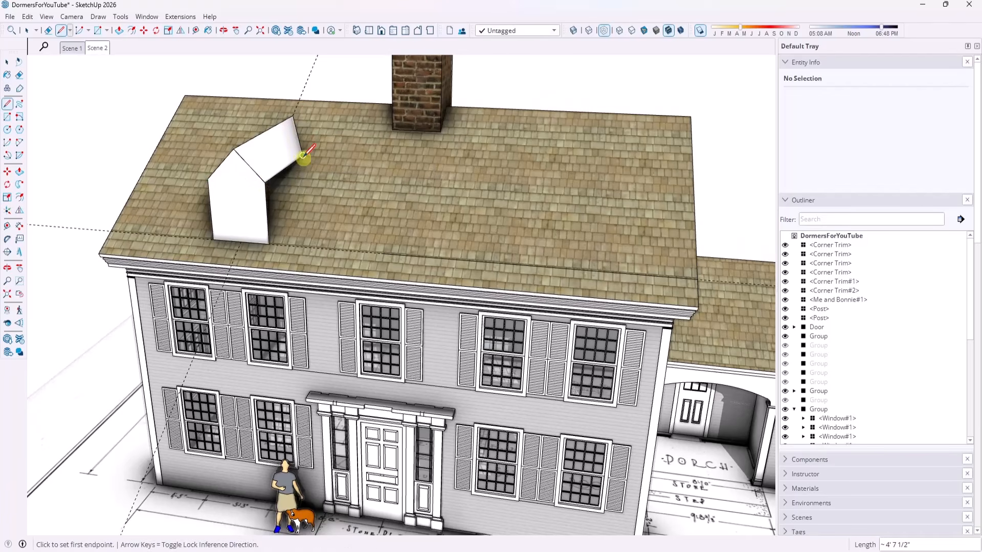
{"action": "left_click", "coordinate": [304, 155]}
{"action": "left_click", "coordinate": [268, 242]}
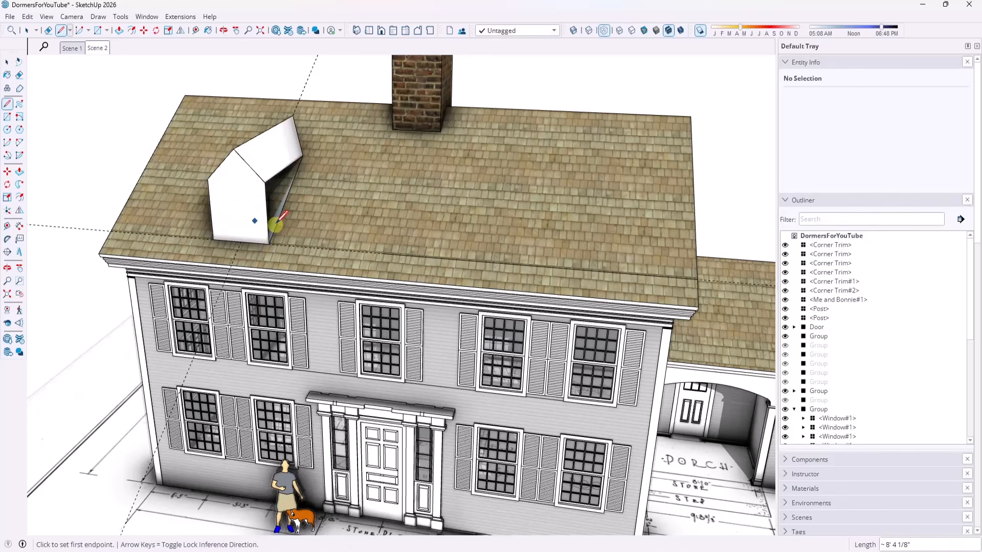
{"action": "left_click", "coordinate": [269, 244]}
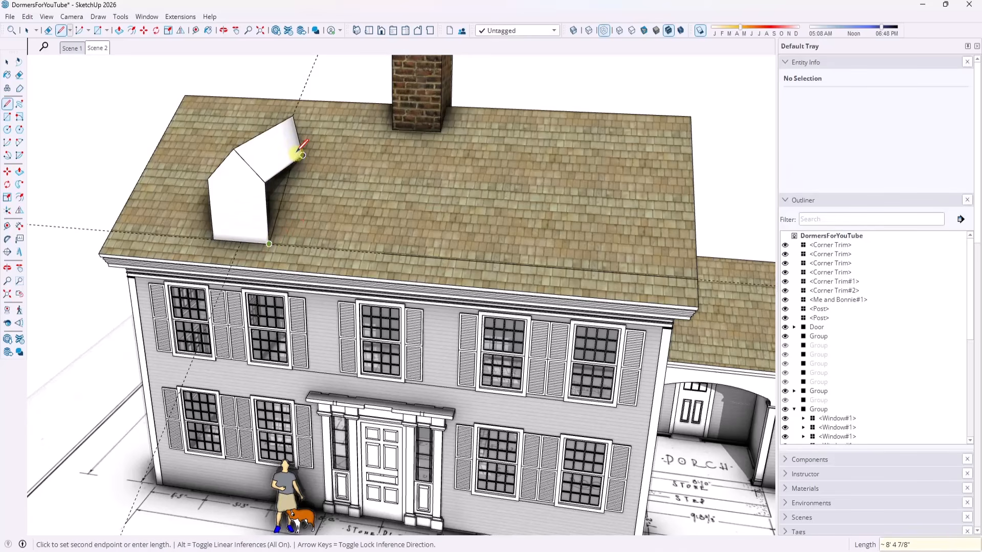
{"action": "left_click", "coordinate": [303, 155]}
- Copy the dormer's gabled front face along the eave guide about 19' 5" toward the right end of the roof
{"action": "middle_click_drag", "start_coordinate": [304, 155], "coordinate": [286, 213]}
{"action": "key", "text": "space"}
{"action": "left_click", "coordinate": [293, 217]}
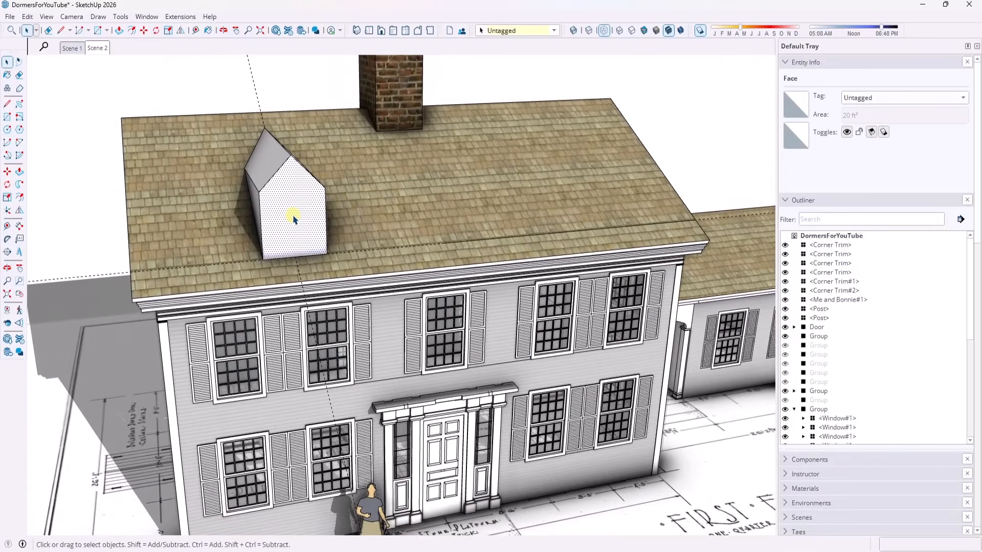
{"action": "key", "text": "m"}
{"action": "key", "text": "ctrl"}
{"action": "left_click", "coordinate": [295, 257]}
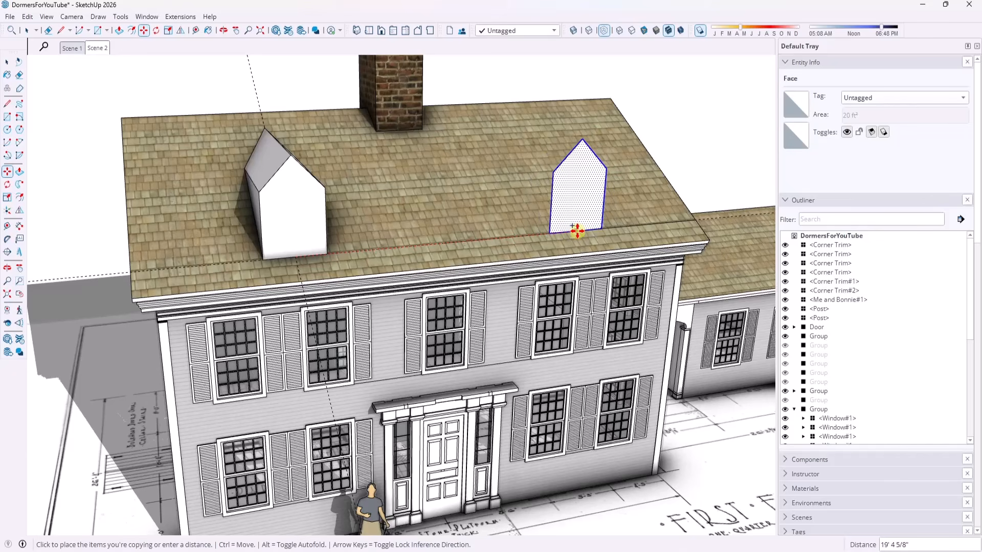
{"action": "left_click", "coordinate": [575, 230]}
{"action": "key", "text": "space"}
{"action": "left_click", "coordinate": [634, 230]}
- Extrude the copied gabled face back until it runs fully into the front roof slope
{"action": "middle_click_drag", "start_coordinate": [634, 230], "coordinate": [292, 197]}
{"action": "key", "text": "p"}
{"action": "left_click", "coordinate": [328, 218]}
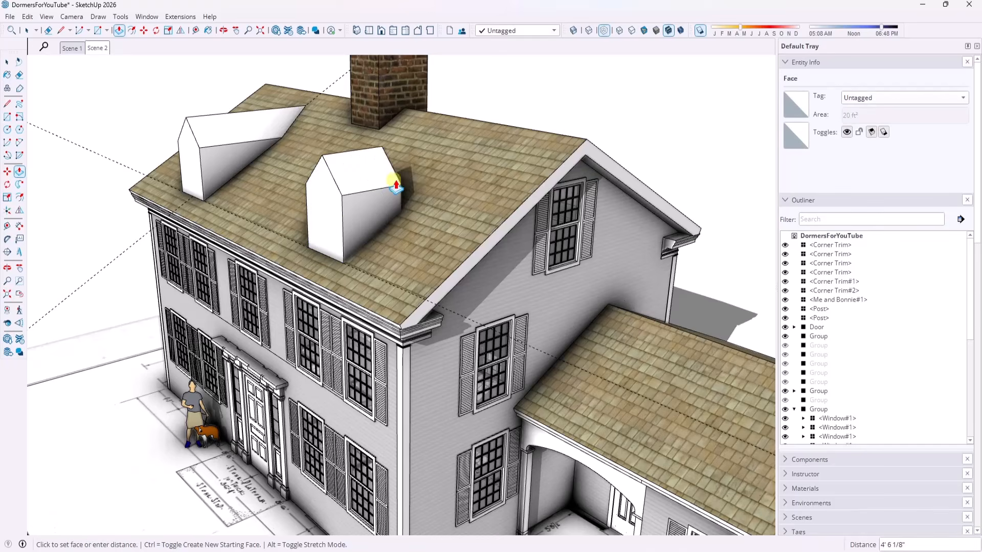
{"action": "left_click", "coordinate": [472, 154]}
- Select all geometry of the extruded second dormer and make it a group
{"action": "middle_click_drag", "start_coordinate": [287, 197], "coordinate": [346, 182]}
{"action": "key", "text": "space"}
{"action": "triple_click", "coordinate": [348, 182]}
{"action": "right_click", "coordinate": [356, 183]}
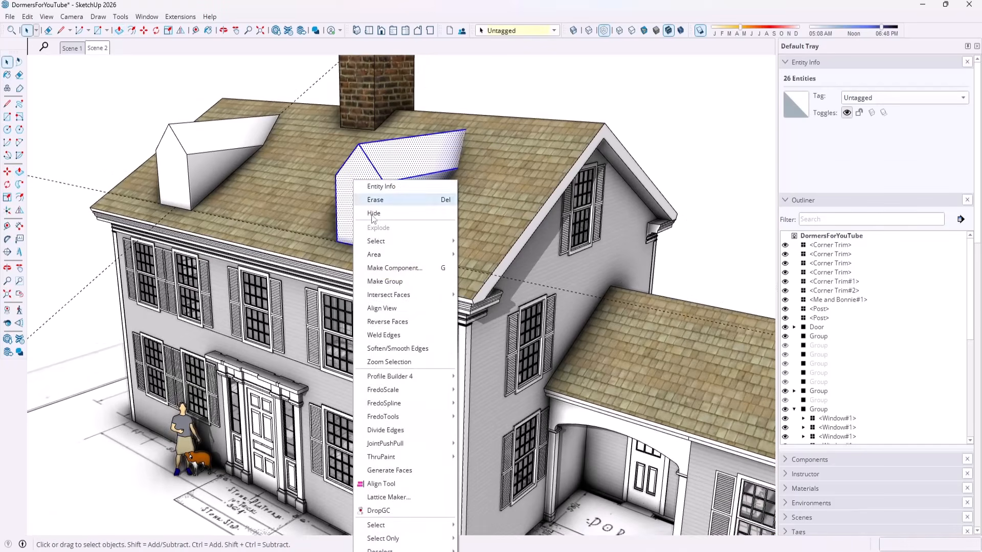
{"action": "left_click", "coordinate": [385, 281]}
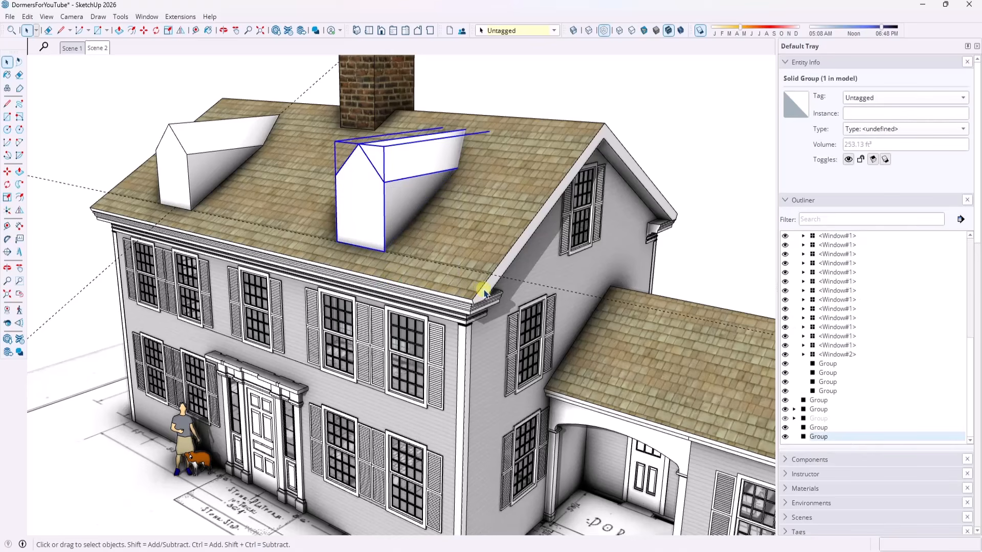
- Open the second dormer's group and intersect all its faces with the model
{"action": "mouse_move", "coordinate": [425, 191]}
{"action": "middle_mouse_down"}
{"action": "mouse_move", "coordinate": [467, 197]}
{"action": "mouse_move", "coordinate": [428, 201]}
{"action": "middle_mouse_up"}
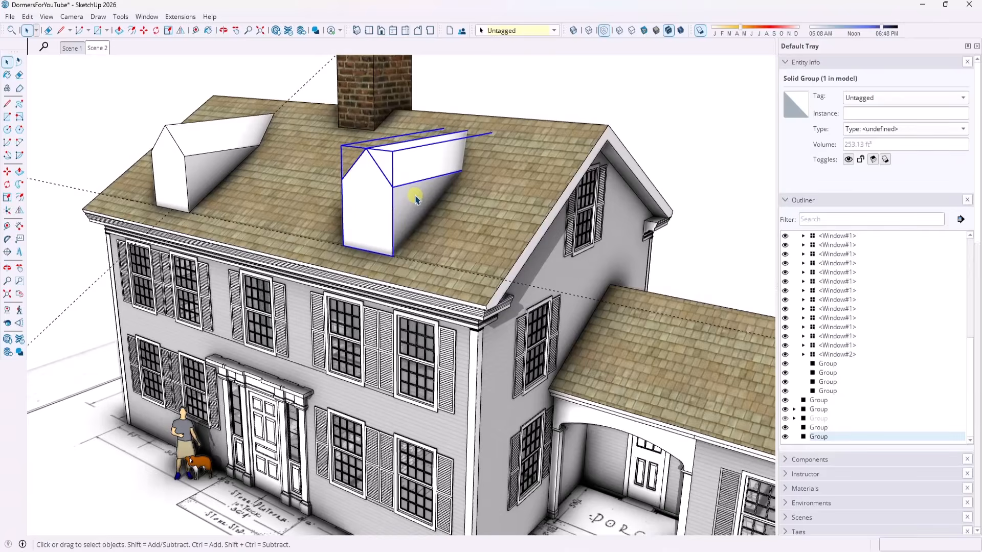
{"action": "double_click", "coordinate": [416, 200]}
{"action": "triple_click", "coordinate": [416, 200]}
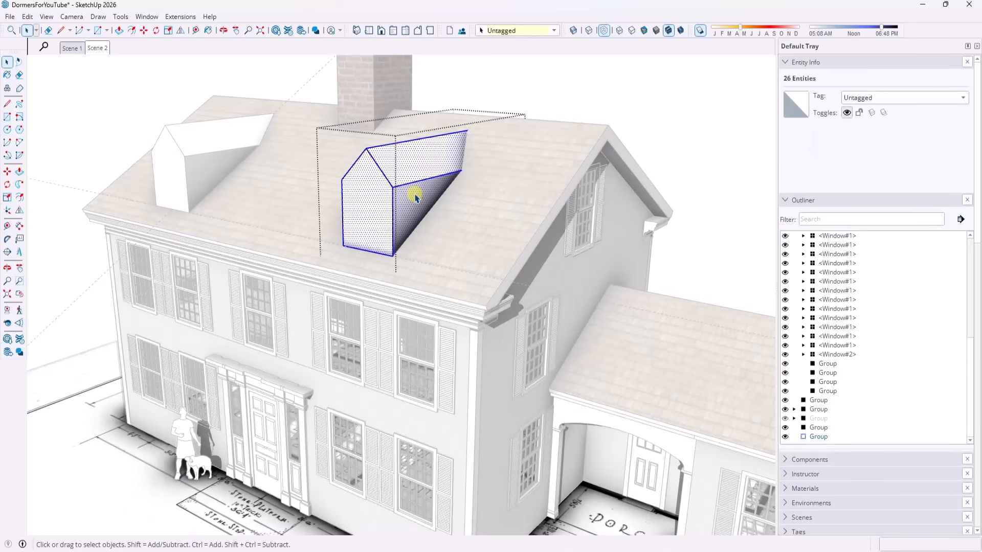
{"action": "right_click", "coordinate": [415, 198]}
{"action": "mouse_move", "coordinate": [460, 113]}
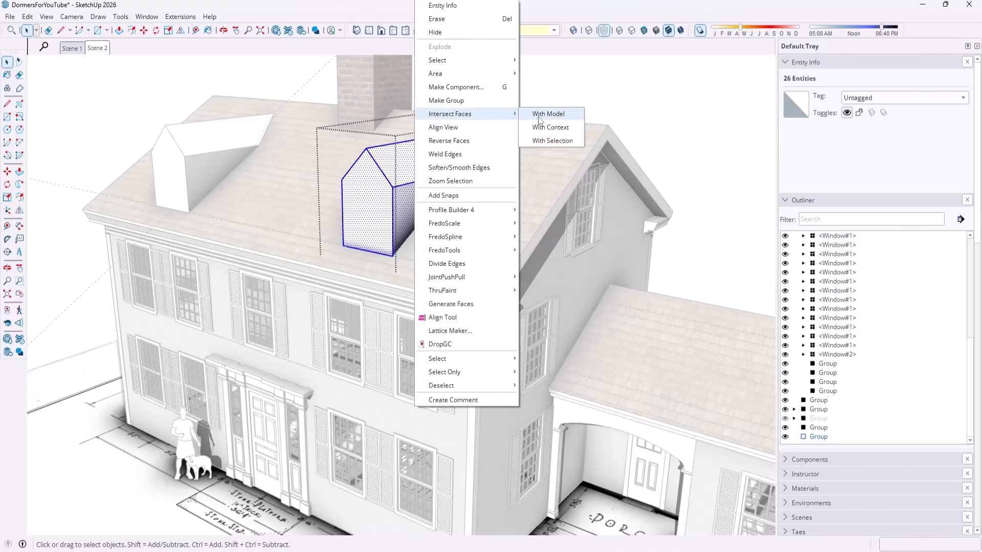
{"action": "left_click", "coordinate": [555, 116]}
{"action": "left_click", "coordinate": [468, 152]}
- Examine the second dormer's roof intersection in X-ray view, undo the intersection and restore the opaque display
{"action": "middle_click_drag", "start_coordinate": [468, 153], "coordinate": [465, 171]}
{"action": "key", "text": "x"}
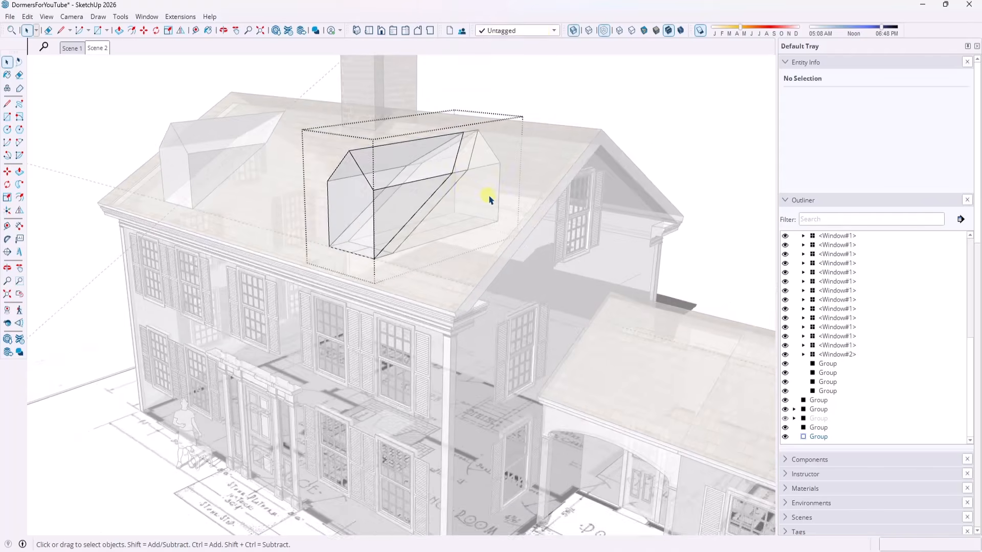
{"action": "scroll", "coordinate": [489, 200], "scroll_direction": "up", "scroll_amount": 1}
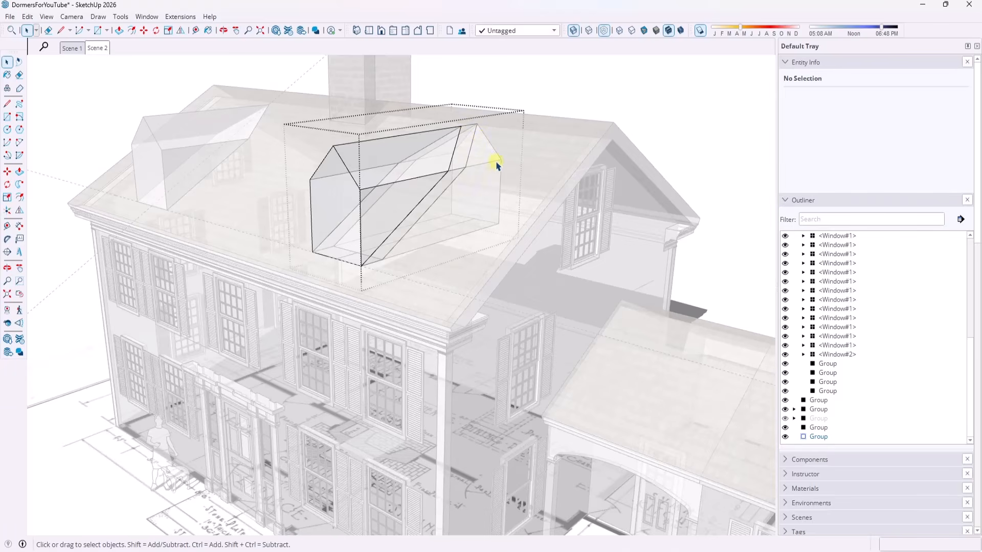
{"action": "key", "text": "ctrl+z"}
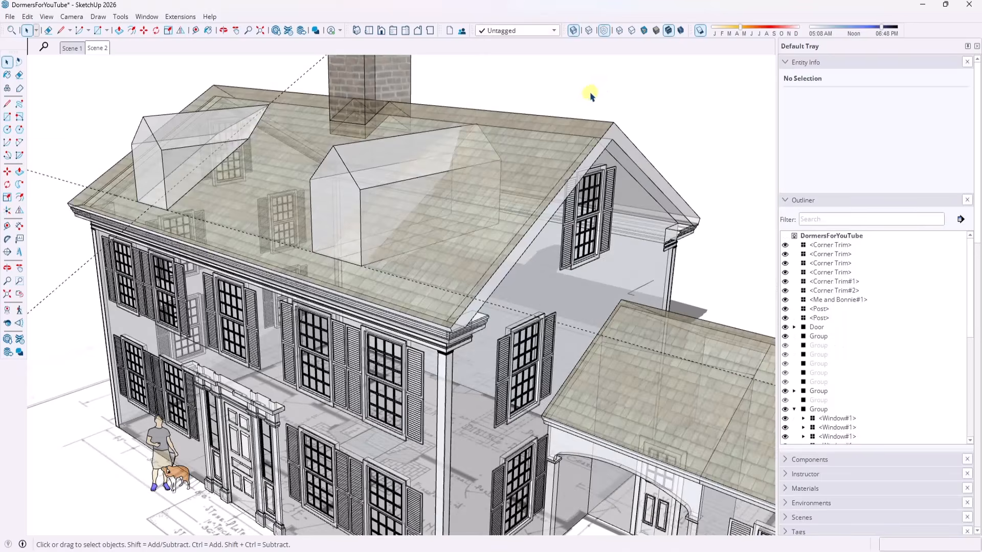
{"action": "key", "text": "x"}
- Draw a closed triangular face across the main roof's gable end, from the front eave corner to the ridge and rear eave
{"action": "middle_click_drag", "start_coordinate": [502, 145], "coordinate": [469, 283]}
{"action": "key", "text": "l"}
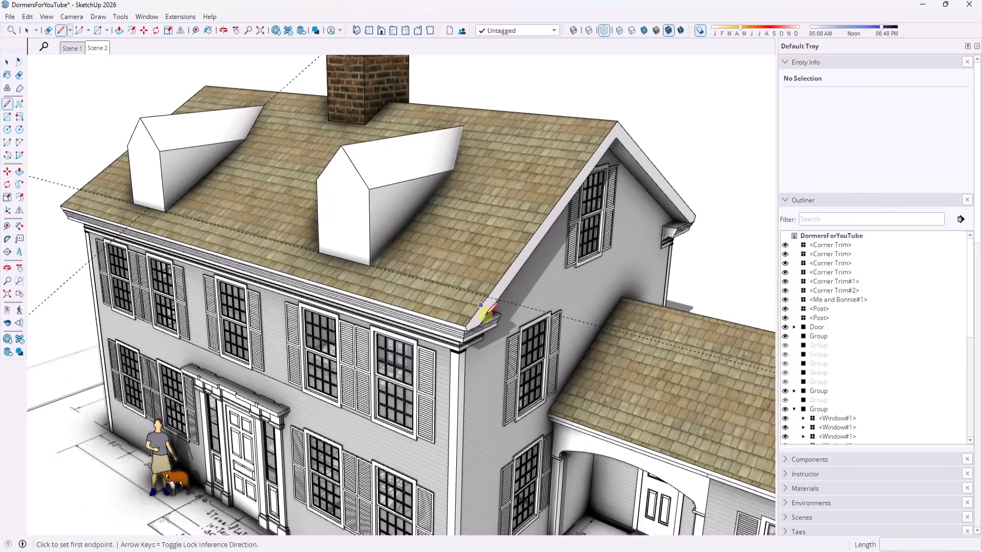
{"action": "left_click", "coordinate": [465, 326]}
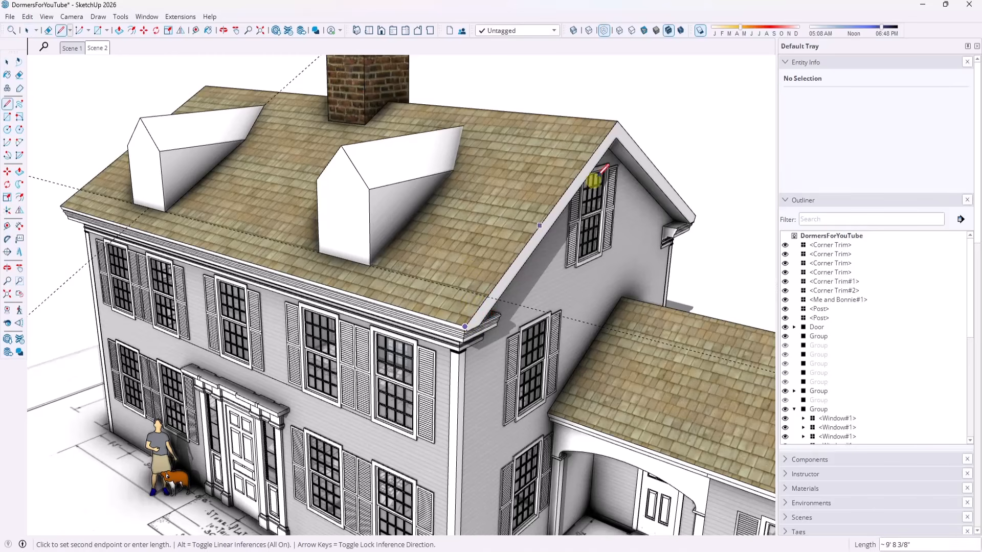
{"action": "left_click", "coordinate": [617, 121]}
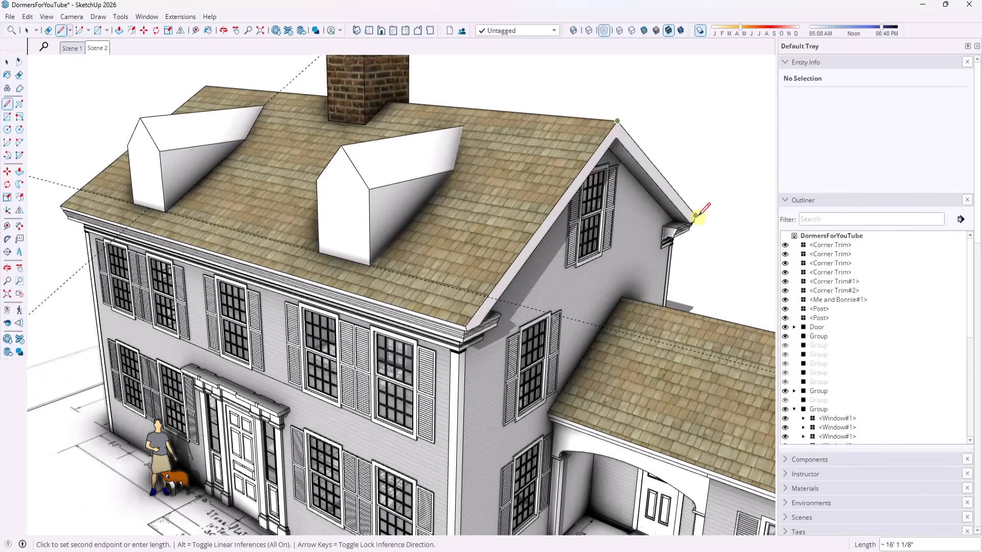
{"action": "left_click", "coordinate": [696, 216]}
{"action": "left_click", "coordinate": [464, 325]}
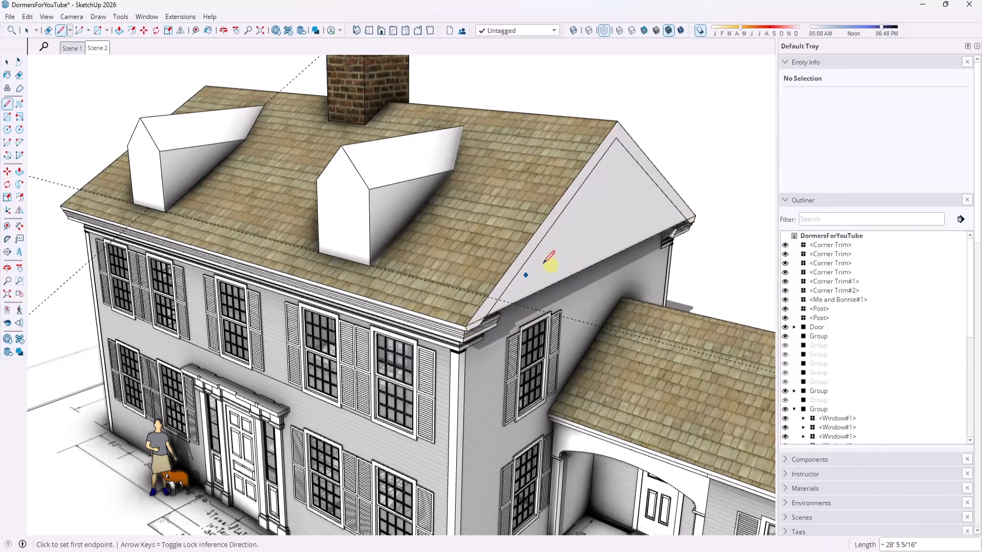
{"action": "key", "text": "space"}
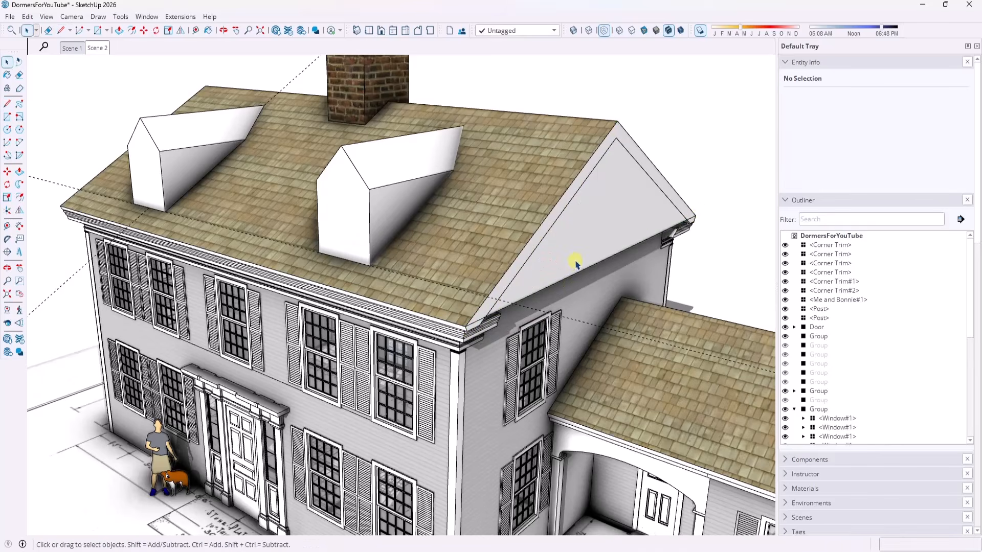
- Extrude the triangular gable face past the far end of the main roof
{"action": "left_click", "coordinate": [387, 192]}
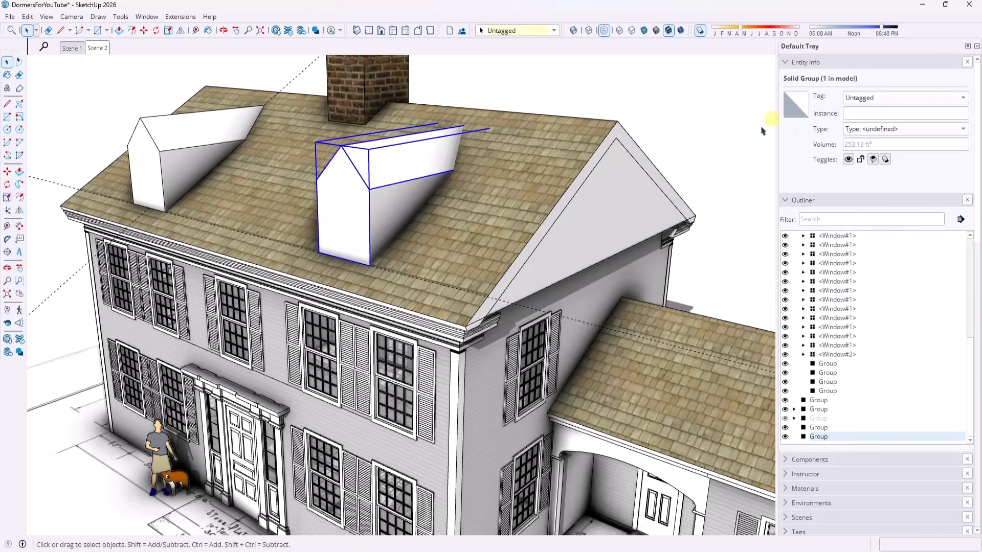
{"action": "left_click", "coordinate": [585, 240]}
{"action": "key", "text": "p"}
{"action": "left_click", "coordinate": [585, 241]}
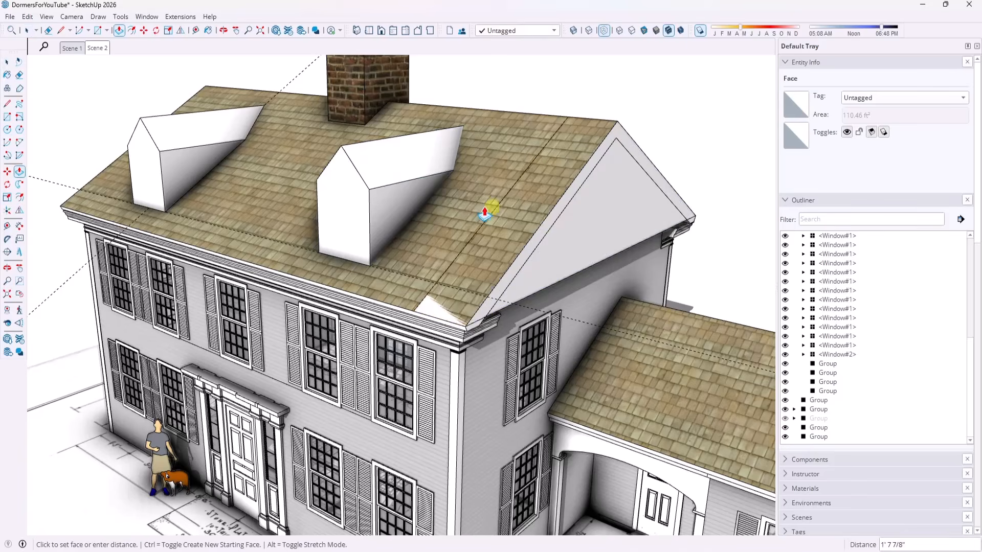
{"action": "left_click", "coordinate": [106, 158]}
{"action": "key", "text": "space"}
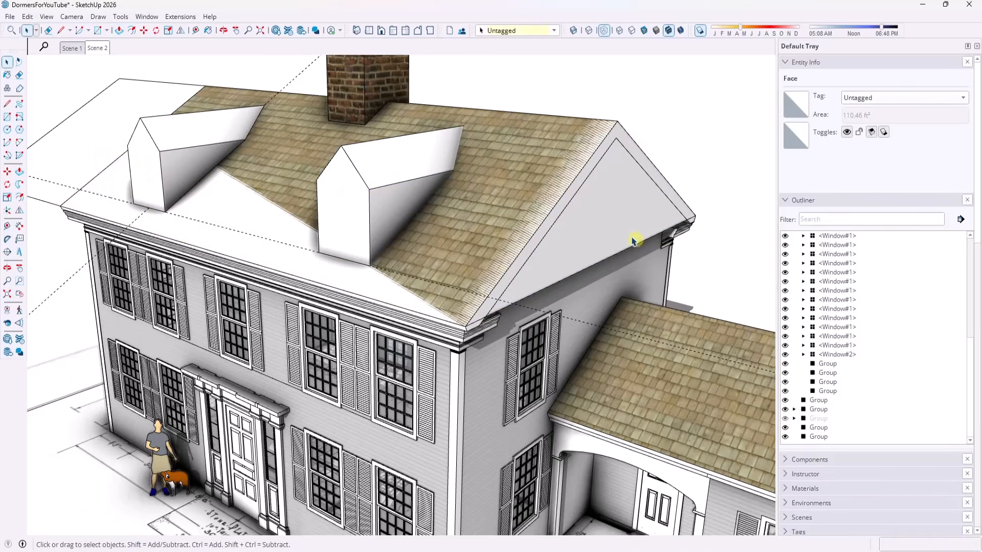
- Select all geometry of the extruded triangular roof prism and make it a group
{"action": "left_click", "coordinate": [620, 234]}
{"action": "triple_click", "coordinate": [620, 234]}
{"action": "right_click", "coordinate": [621, 234]}
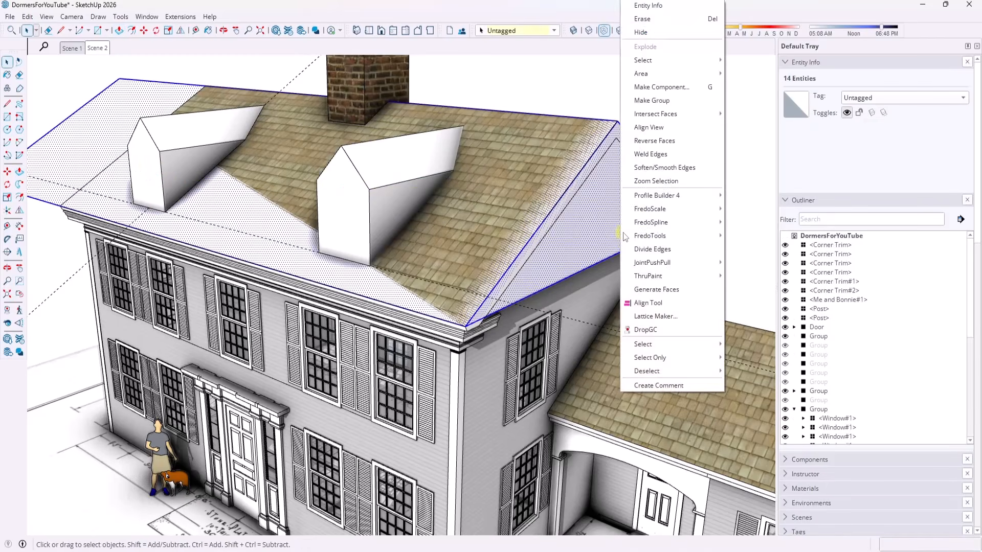
{"action": "left_click", "coordinate": [658, 100]}
{"action": "middle_click_drag", "start_coordinate": [574, 221], "coordinate": [537, 214]}
- Show the Solid Tools and subtract the triangular roof prism from the second dormer's group
{"action": "right_click", "coordinate": [925, 40]}
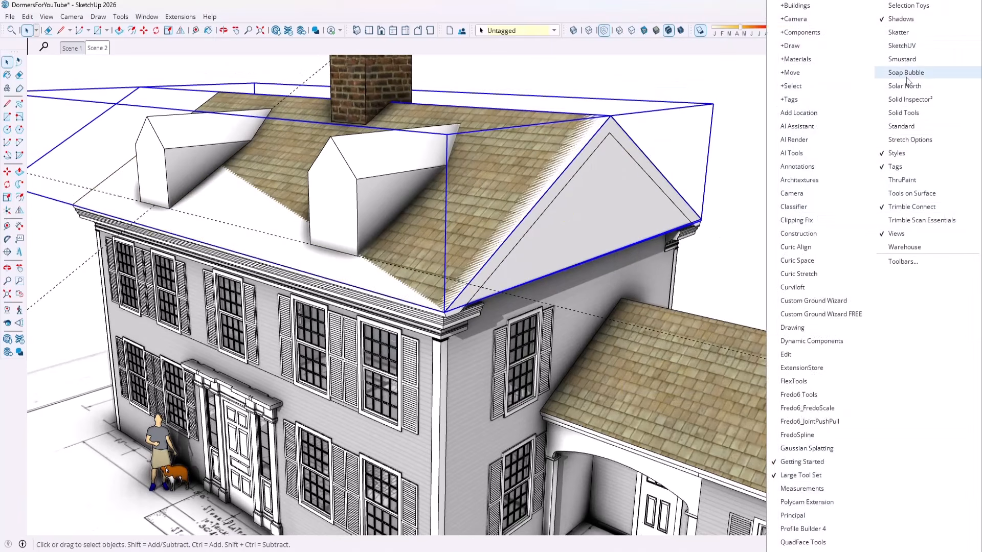
{"action": "left_click", "coordinate": [903, 113]}
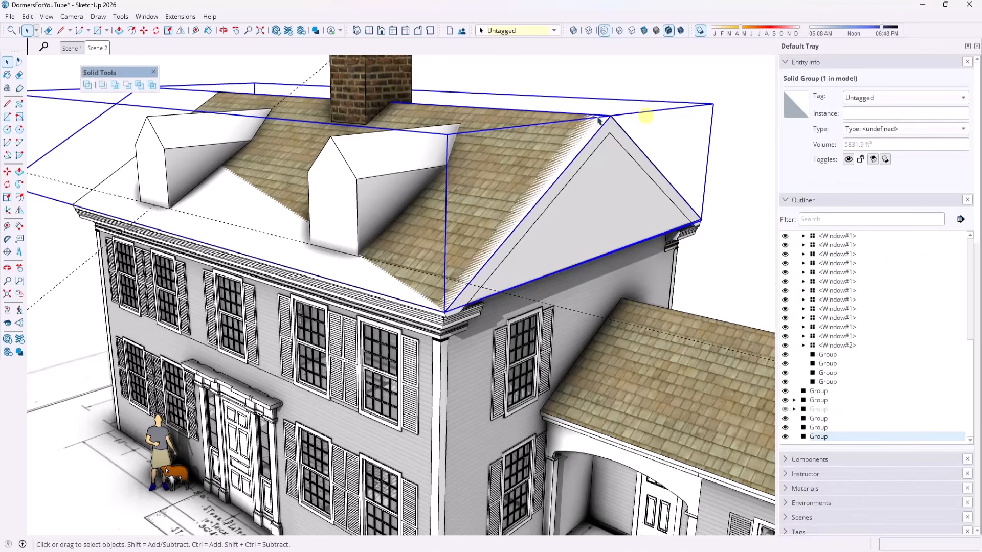
{"action": "left_click", "coordinate": [127, 85]}
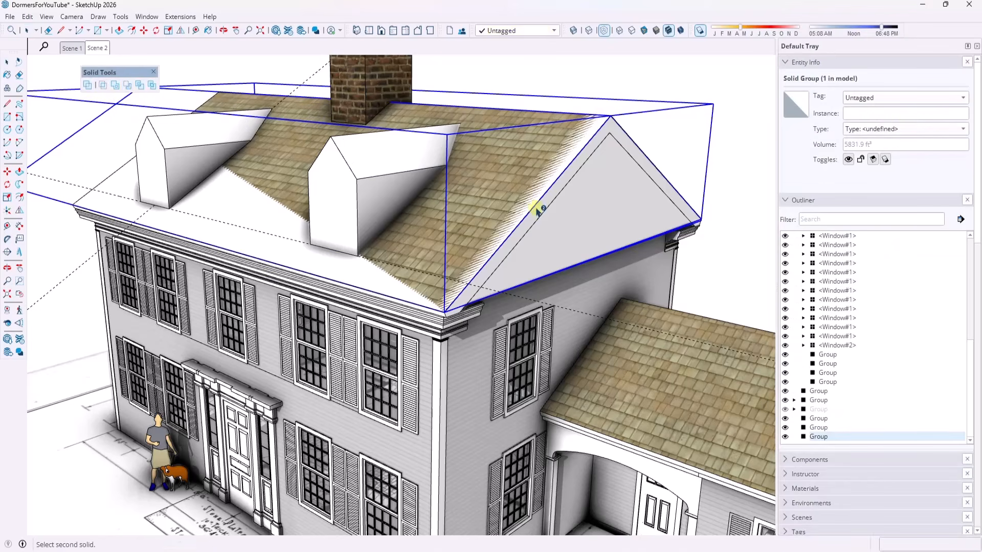
{"action": "left_click", "coordinate": [402, 171]}
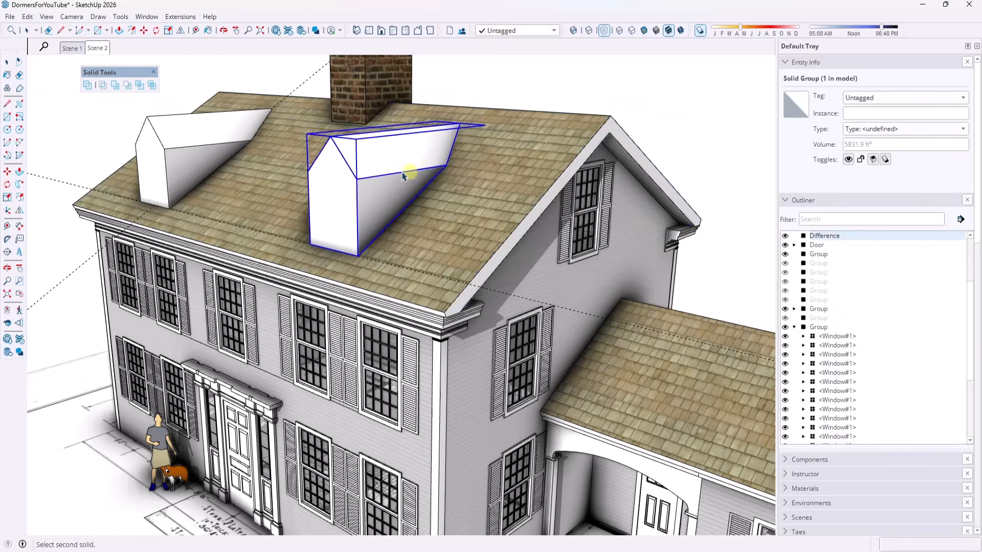
{"action": "key", "text": "m"}
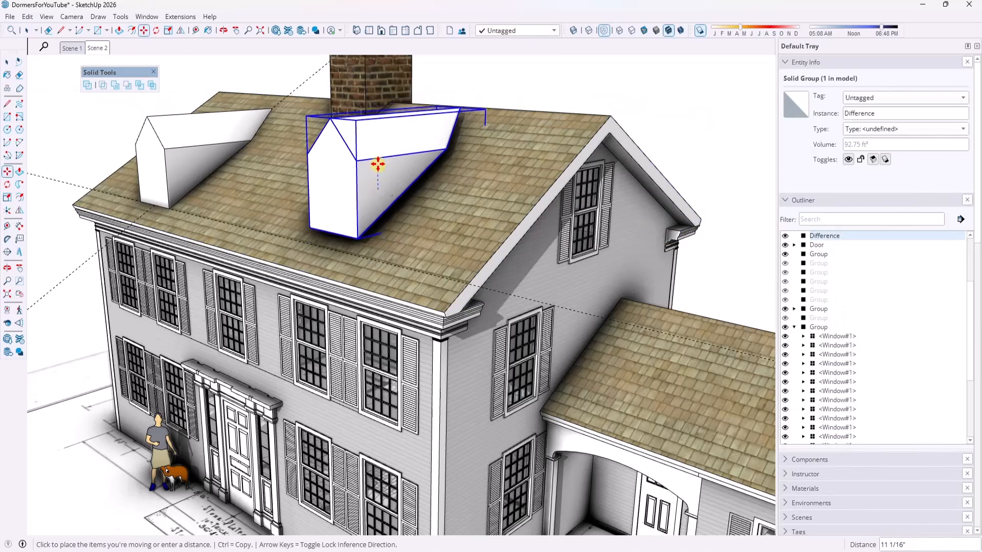
{"action": "key", "text": "space"}
- Open the main building's group and select its roof group
{"action": "middle_click_drag", "start_coordinate": [391, 200], "coordinate": [473, 194]}
{"action": "left_click", "coordinate": [474, 199]}
{"action": "double_click", "coordinate": [476, 199]}
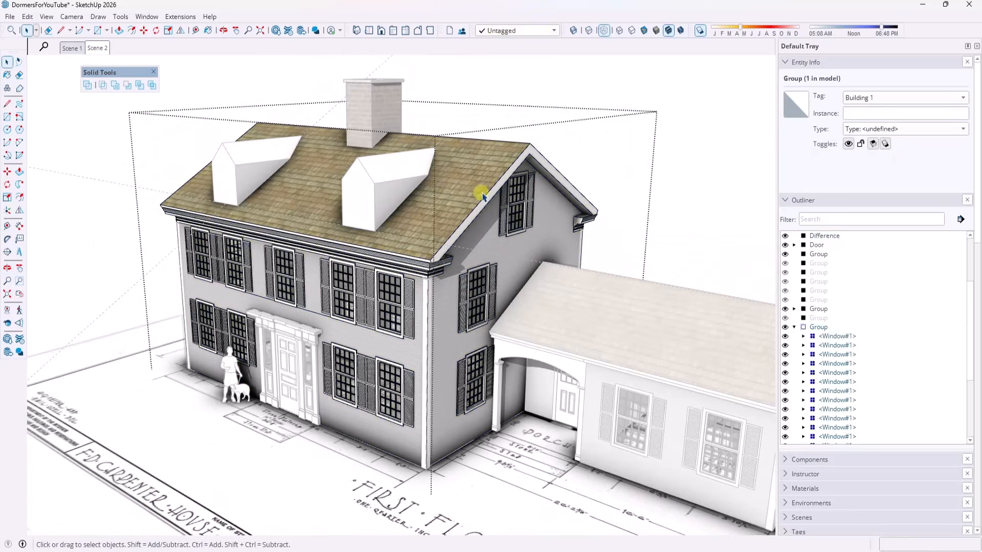
{"action": "left_click", "coordinate": [477, 193]}
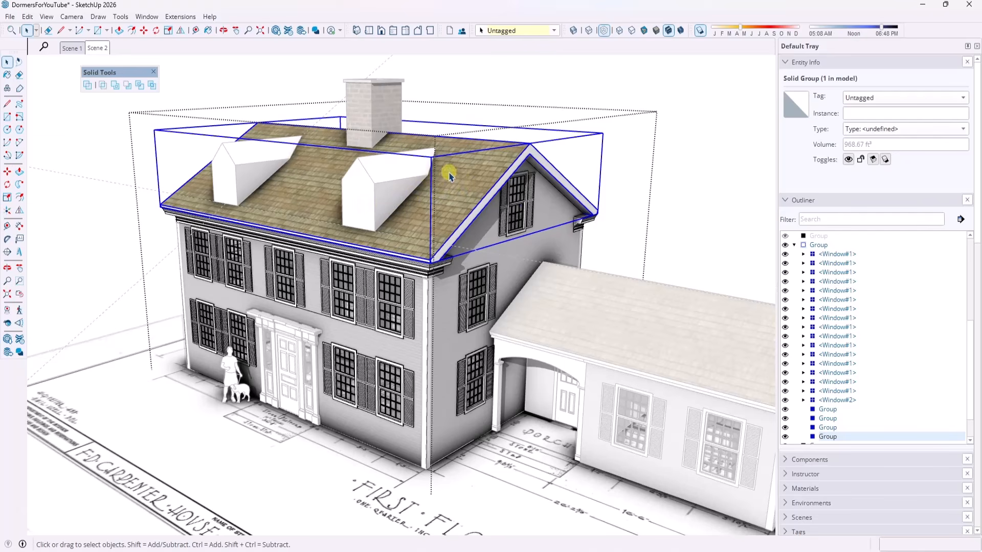
- Trace the second dormer's gabled front outline as a closed face inside the building group
{"action": "key", "text": "l"}
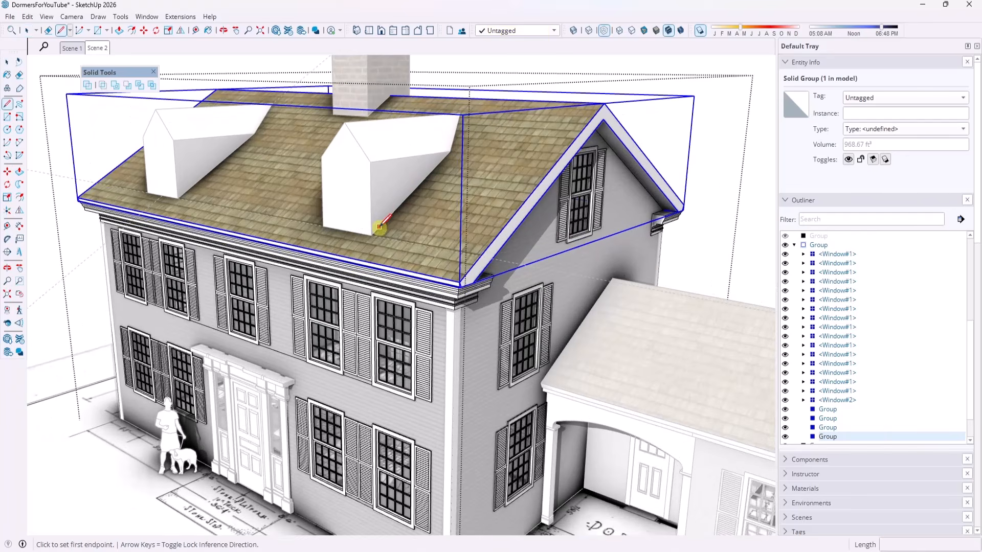
{"action": "scroll", "coordinate": [384, 210], "scroll_direction": "up", "scroll_amount": 3}
{"action": "left_click", "coordinate": [371, 235]}
{"action": "left_click", "coordinate": [371, 162]}
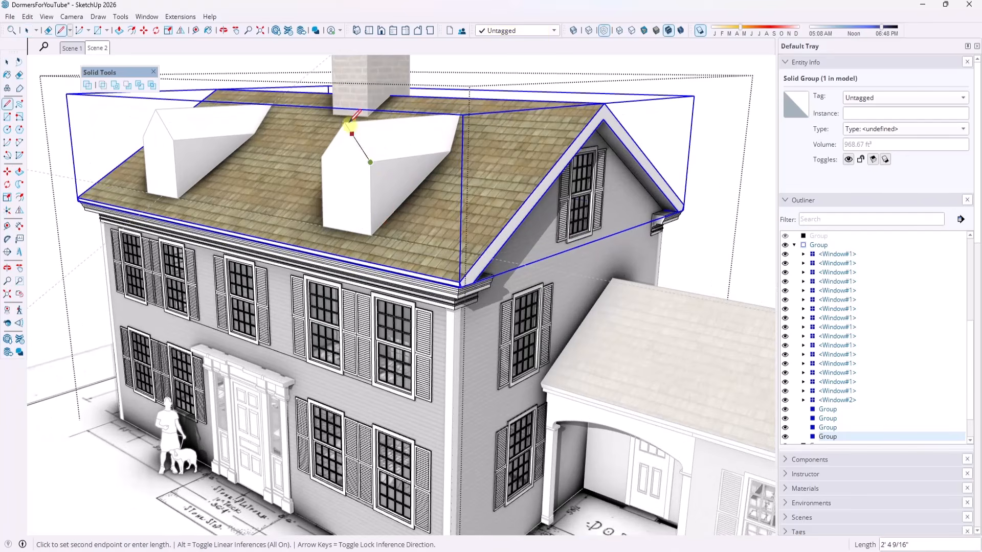
{"action": "left_click", "coordinate": [344, 123]}
{"action": "left_click", "coordinate": [321, 157]}
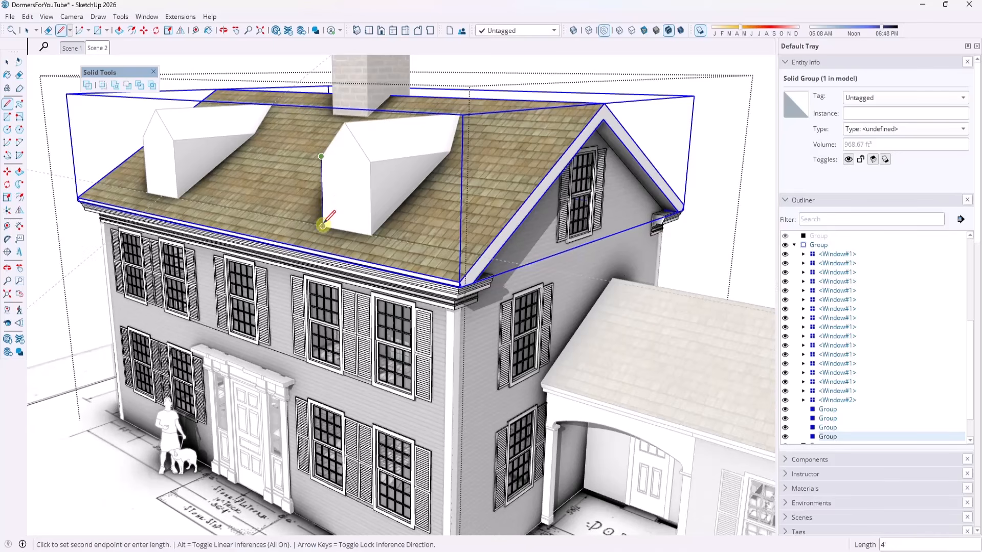
{"action": "left_click", "coordinate": [323, 226]}
{"action": "left_click", "coordinate": [370, 235]}
{"action": "key", "text": "space"}
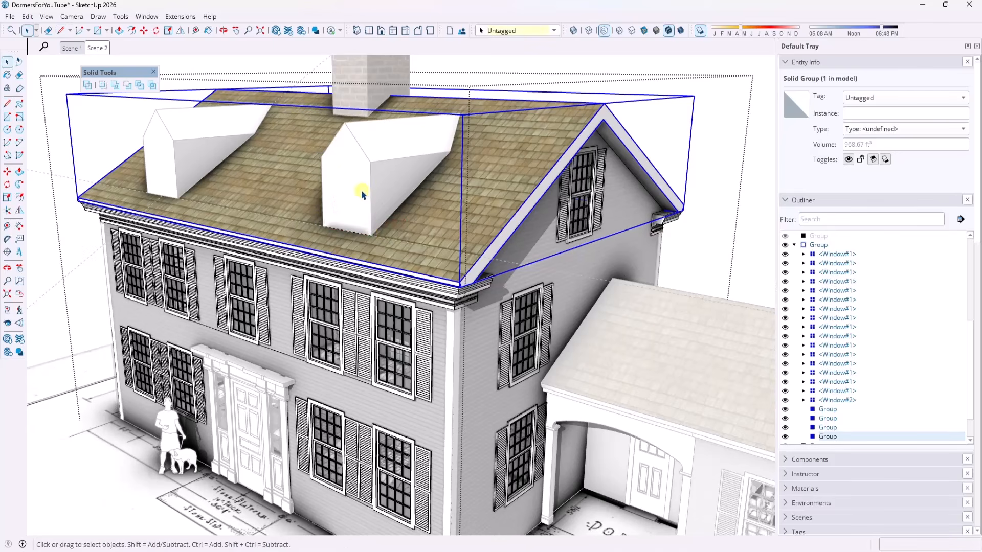
- Extrude the traced gabled face back into the main roof and make the resulting form a group
{"action": "key", "text": "p"}
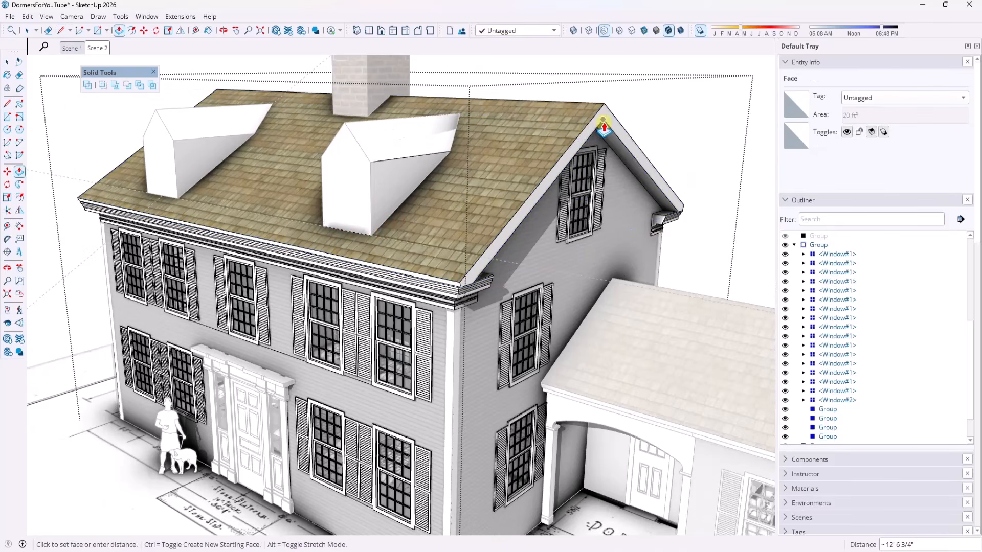
{"action": "key", "text": "space"}
{"action": "triple_click", "coordinate": [393, 193]}
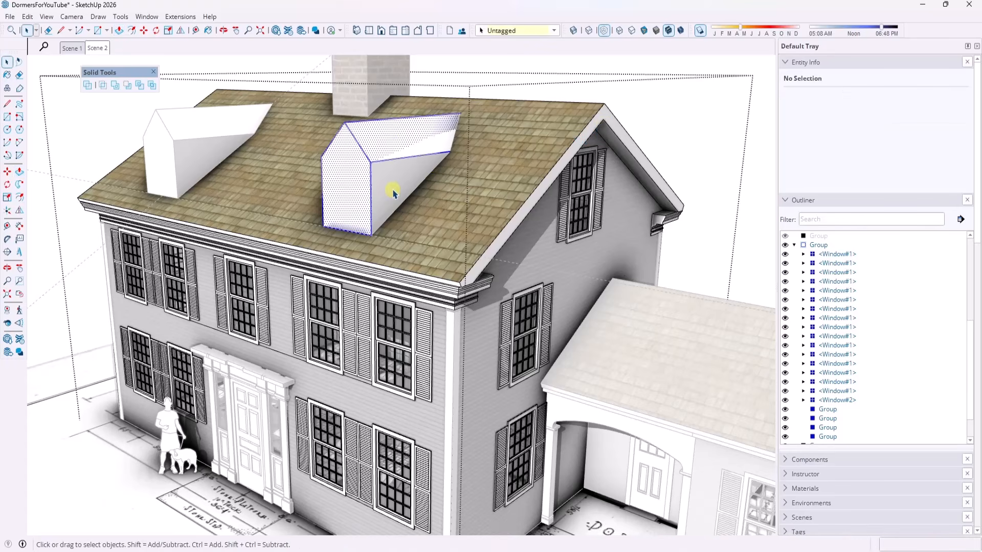
{"action": "right_click", "coordinate": [393, 193]}
{"action": "left_click", "coordinate": [434, 98]}
{"action": "middle_click_drag", "start_coordinate": [493, 149], "coordinate": [454, 165]}
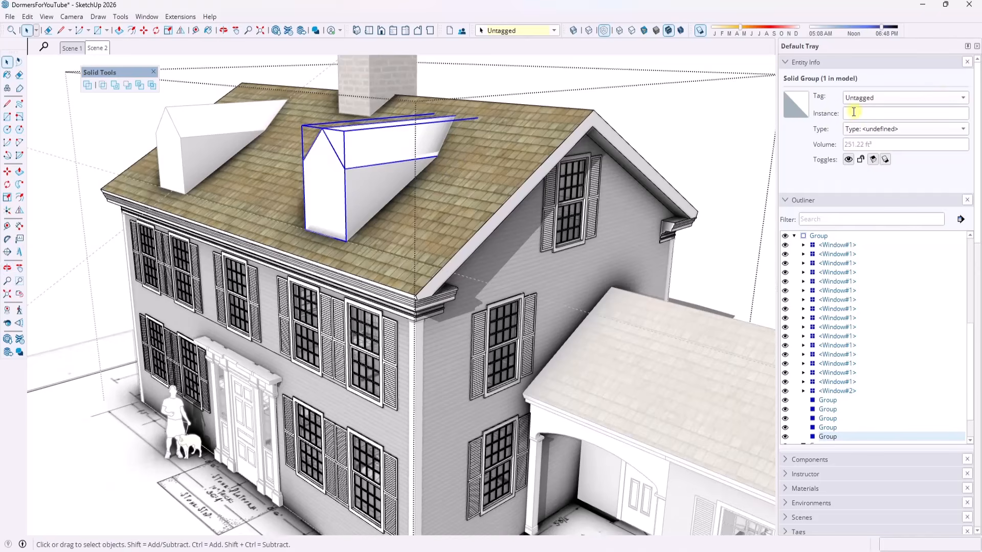
- Subtract the extruded dormer form from the main roof and close the building group
{"action": "left_click", "coordinate": [127, 85]}
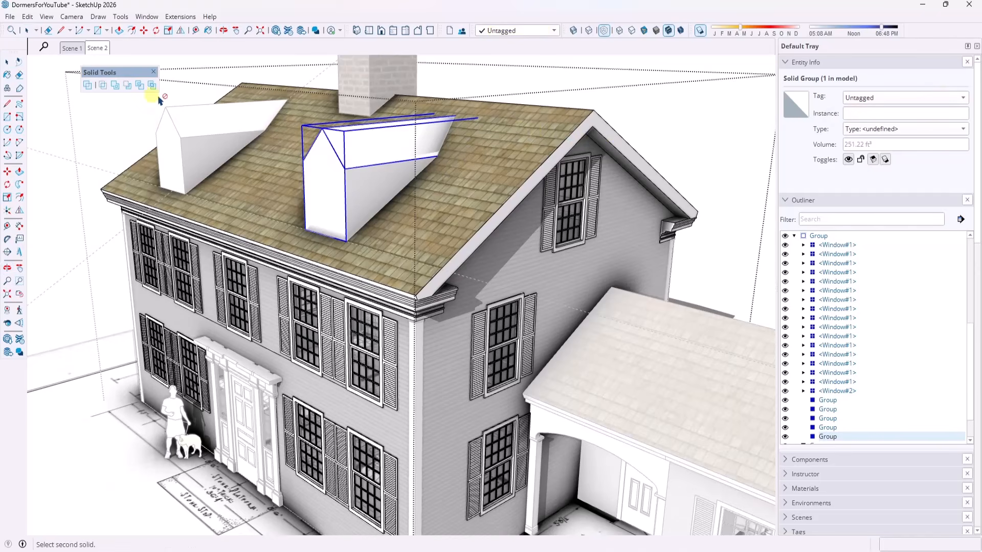
{"action": "left_click", "coordinate": [504, 161]}
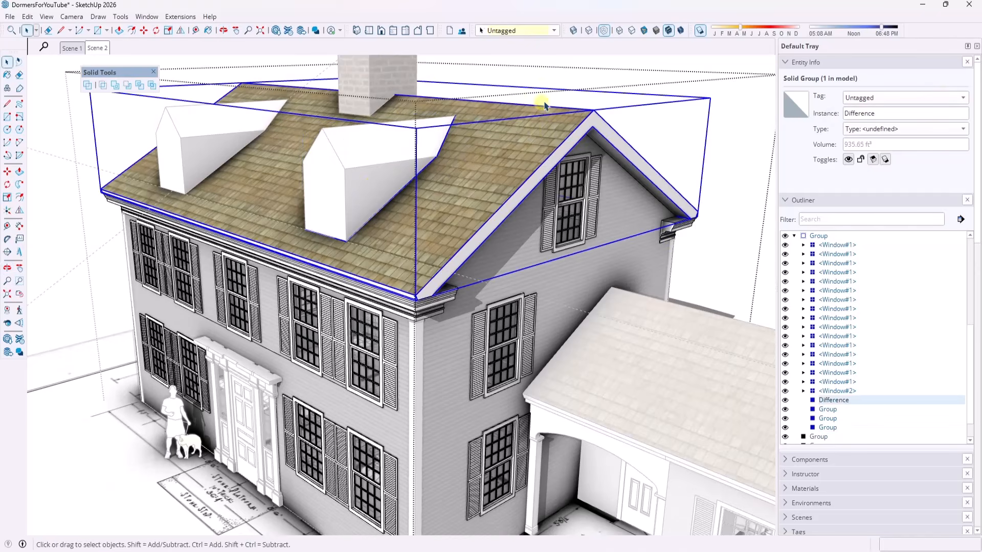
{"action": "left_click", "coordinate": [585, 79]}
{"action": "left_click", "coordinate": [417, 137]}
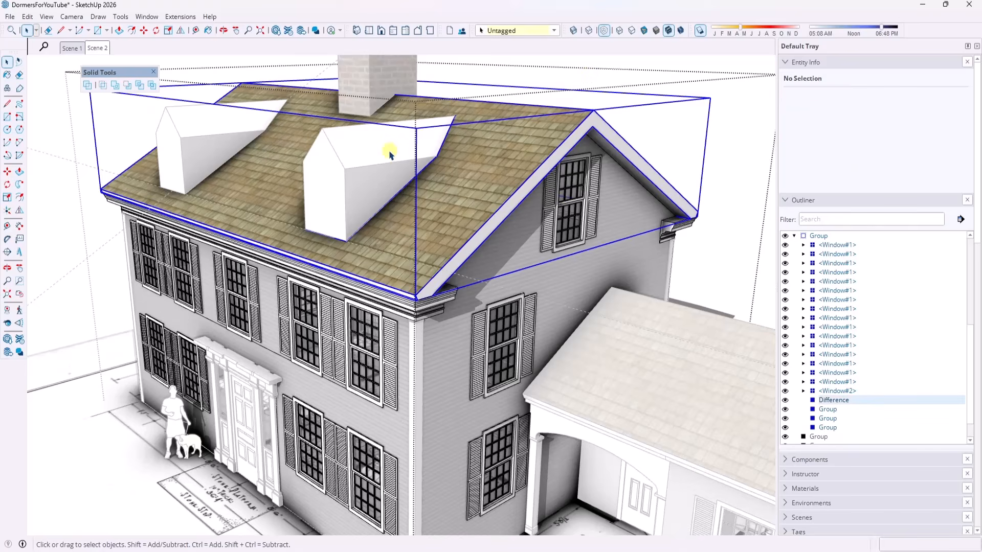
{"action": "left_click", "coordinate": [594, 91]}
{"action": "left_click", "coordinate": [651, 99]}
- Temporarily hide the second dormer to examine the gable-shaped opening in the main roof, and undo the hiding
{"action": "left_click", "coordinate": [370, 158]}
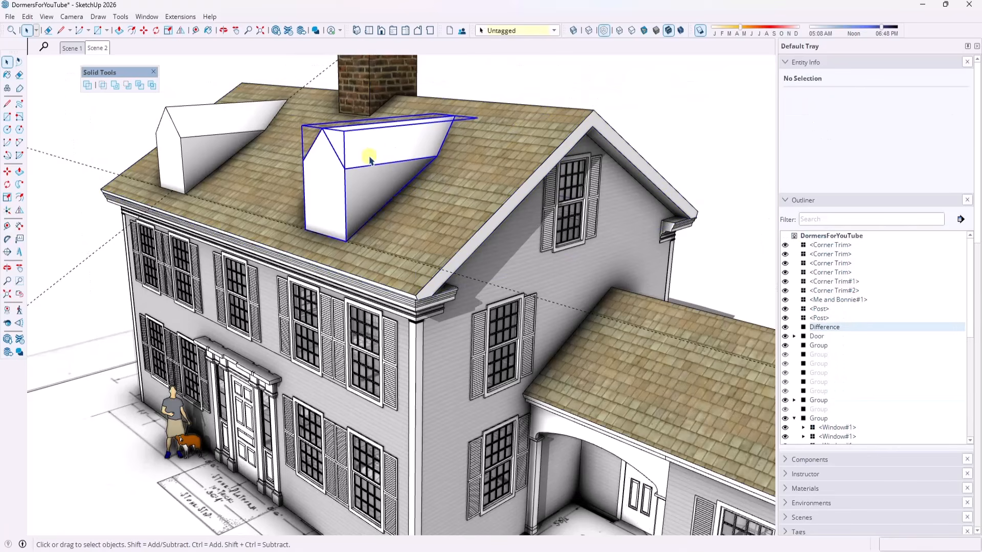
{"action": "right_click", "coordinate": [369, 157]}
{"action": "left_click", "coordinate": [391, 190]}
{"action": "middle_click_drag", "start_coordinate": [384, 191], "coordinate": [593, 217]}
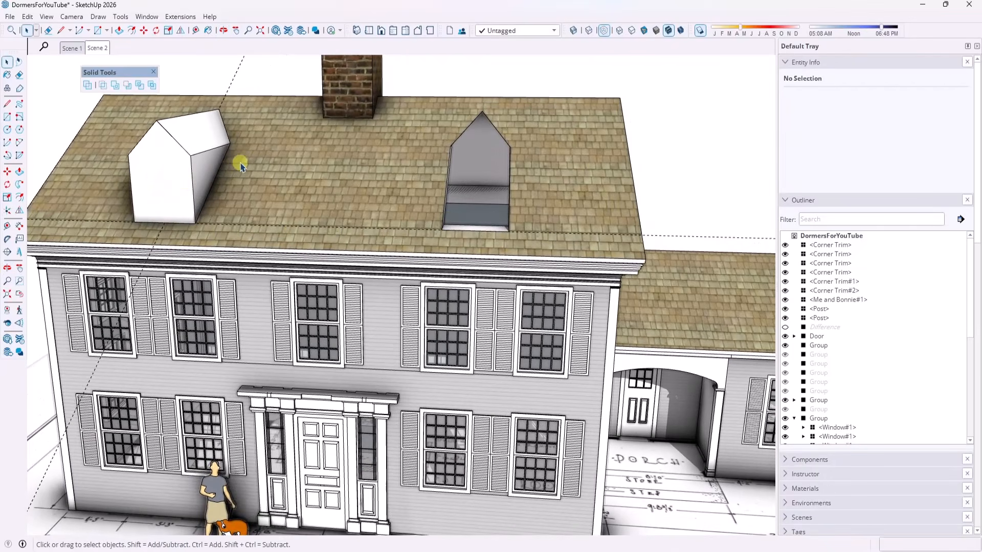
{"action": "middle_click_drag", "start_coordinate": [596, 166], "coordinate": [236, 185]}
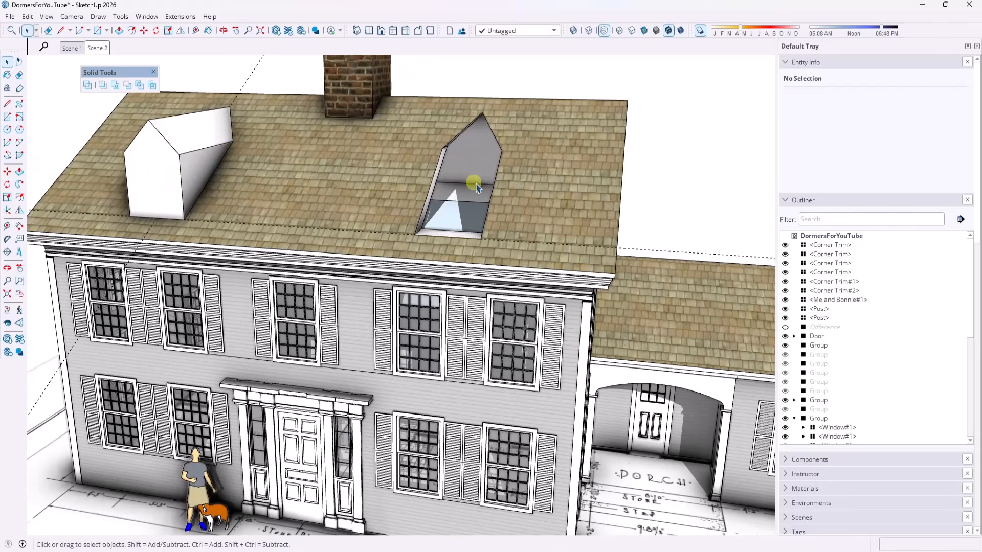
{"action": "middle_click_drag", "start_coordinate": [563, 202], "coordinate": [499, 232]}
{"action": "key", "text": "ctrl+z"}
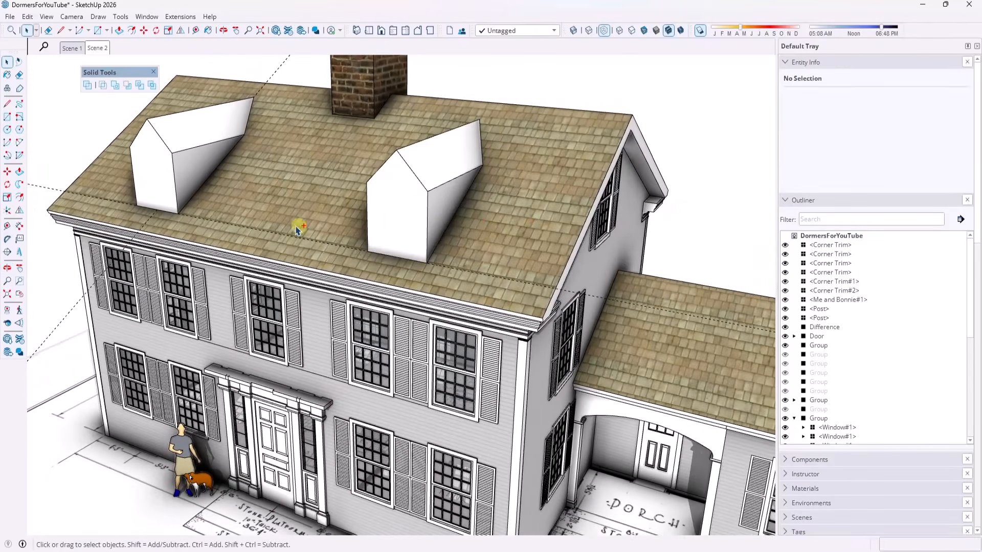
- Select all geometry of the hand-drawn first dormer and make it a group
{"action": "middle_click_drag", "start_coordinate": [193, 214], "coordinate": [491, 197]}
{"action": "left_click", "coordinate": [221, 189]}
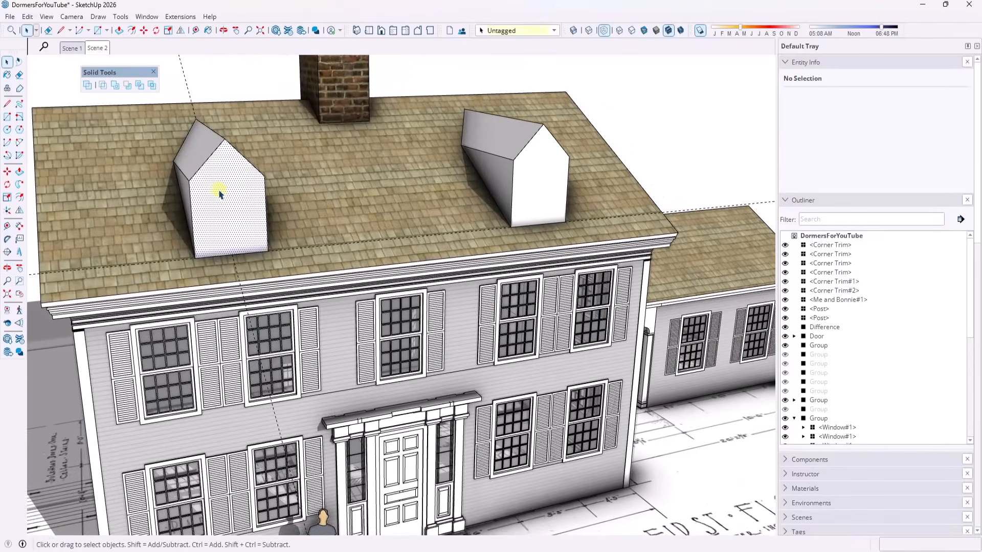
{"action": "scroll", "coordinate": [212, 186], "scroll_direction": "up", "scroll_amount": 3}
{"action": "middle_click_drag", "start_coordinate": [212, 186], "coordinate": [287, 175]}
{"action": "left_click", "coordinate": [233, 150]}
{"action": "triple_click", "coordinate": [234, 150]}
{"action": "right_click", "coordinate": [231, 149]}
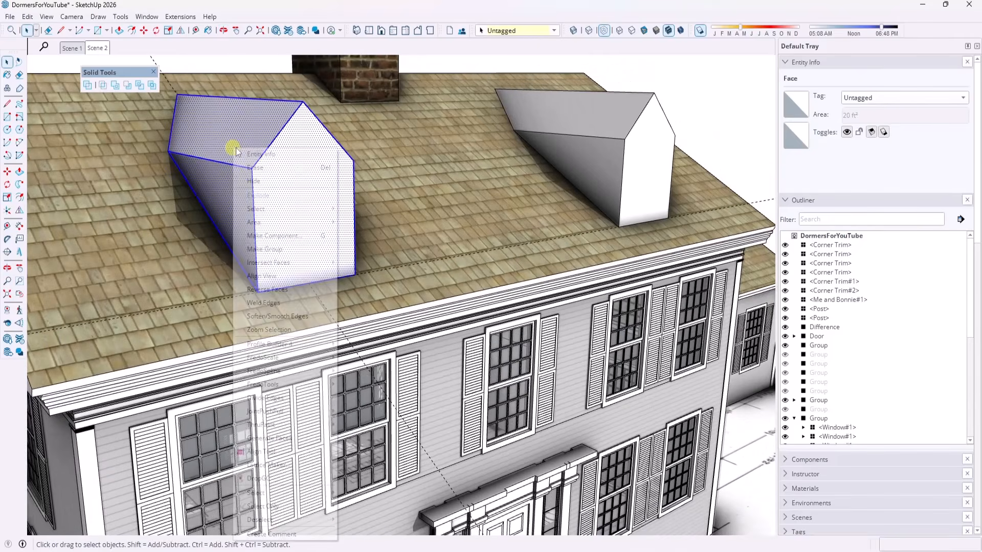
{"action": "left_click", "coordinate": [257, 247]}
{"action": "middle_click_drag", "start_coordinate": [256, 247], "coordinate": [380, 245]}
- Open the first dormer's group and offset the two sloped gable edges 6 inches outward
{"action": "scroll", "coordinate": [339, 181], "scroll_direction": "up", "scroll_amount": 2}
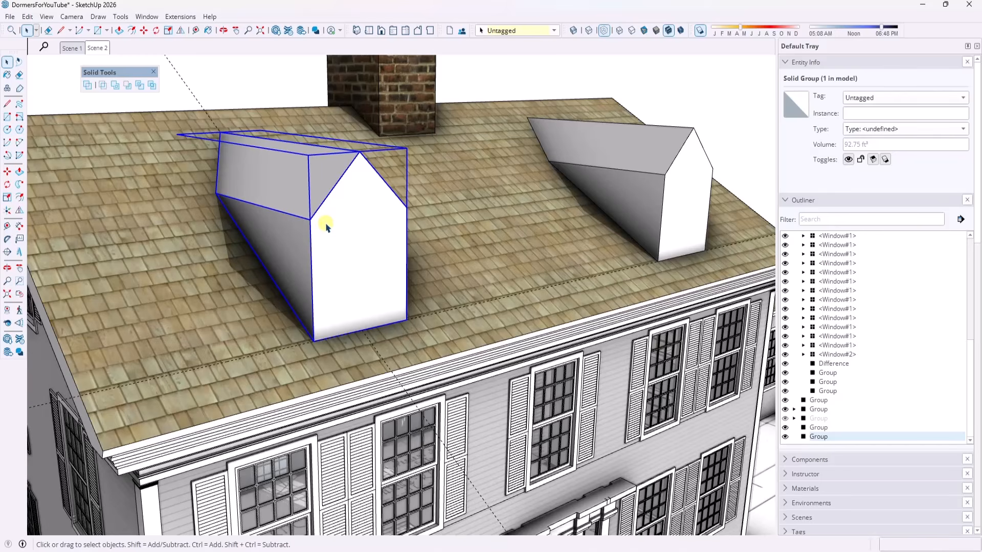
{"action": "middle_click_drag", "start_coordinate": [331, 221], "coordinate": [313, 208]}
{"action": "double_click", "coordinate": [314, 209]}
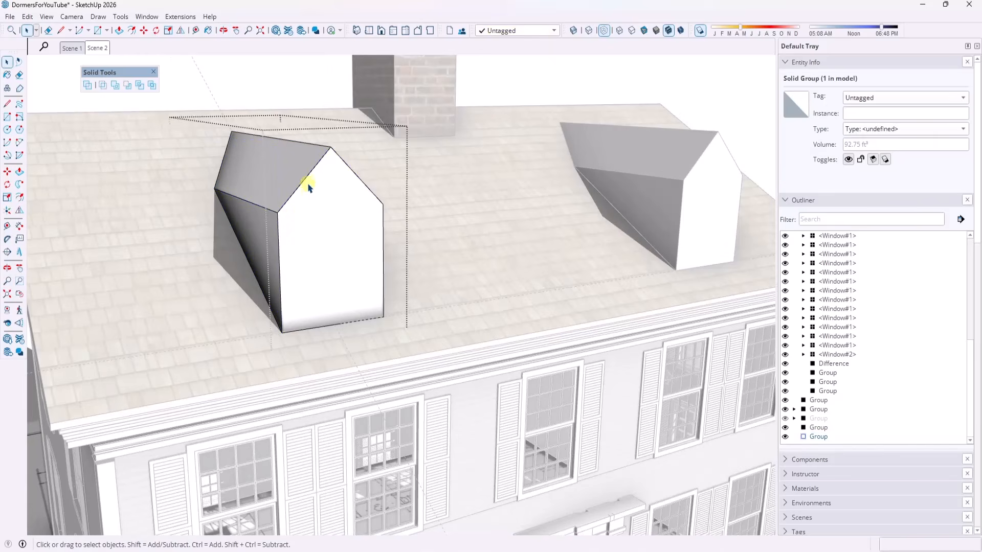
{"action": "left_click", "coordinate": [352, 171], "text": "ctrl"}
{"action": "key", "text": "f"}
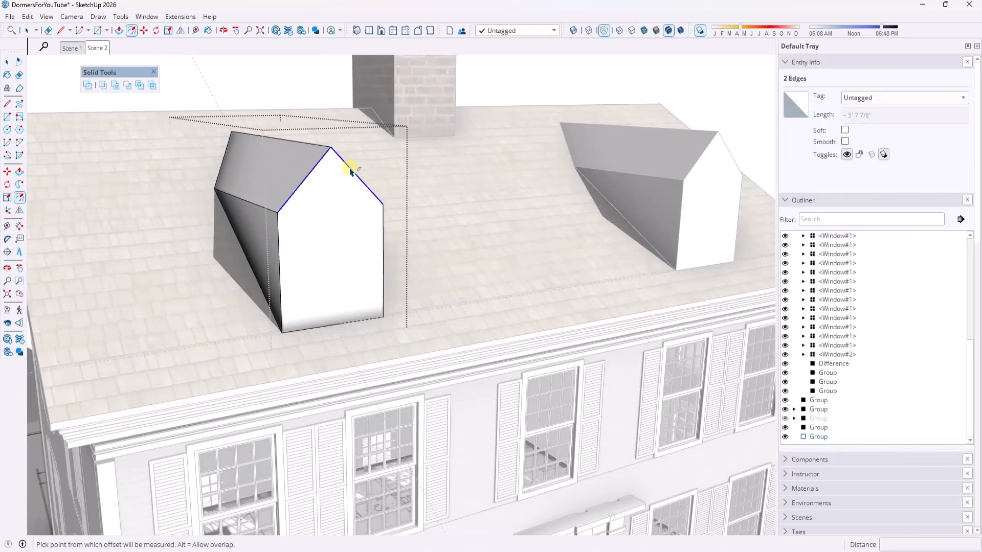
{"action": "left_click", "coordinate": [350, 169]}
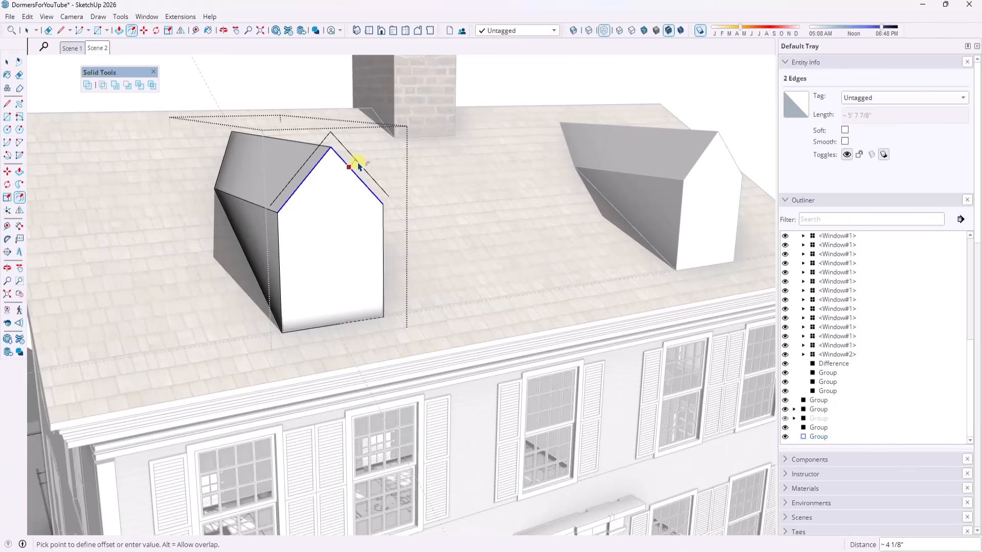
{"action": "type", "text": "6"}
{"action": "key", "text": "Return"}
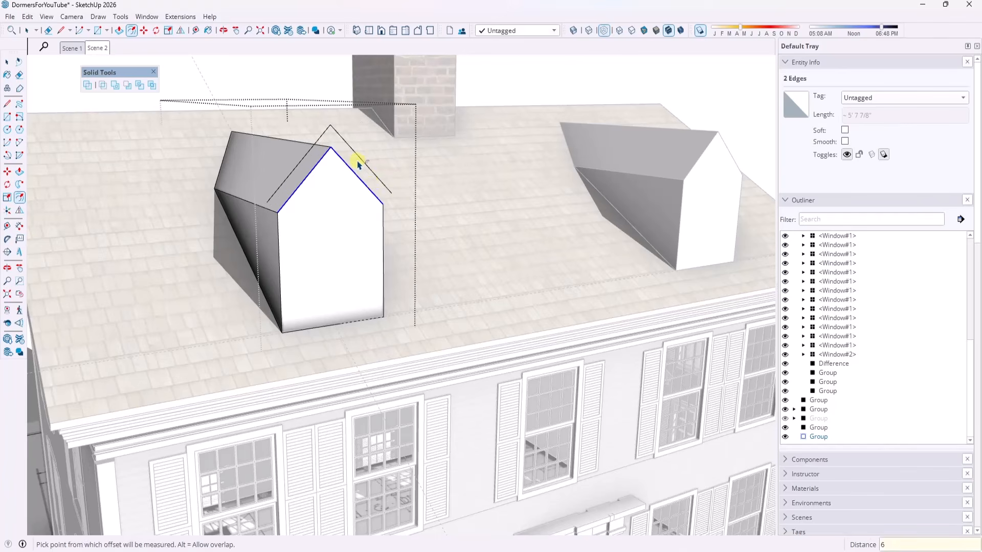
{"action": "key", "text": "space"}
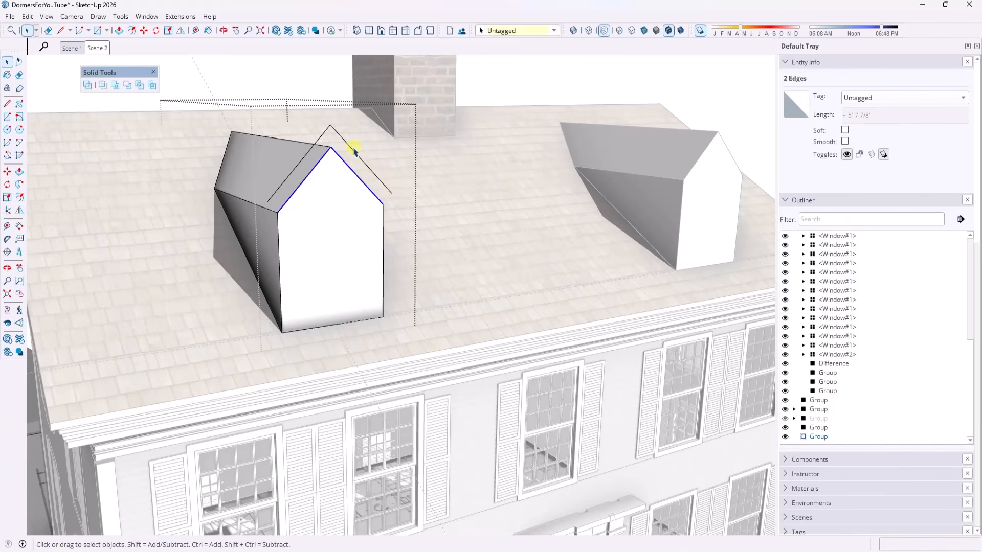
- Cut the two offset edges out of the dormer group and paste them in place outside it
{"action": "left_click", "coordinate": [351, 149]}
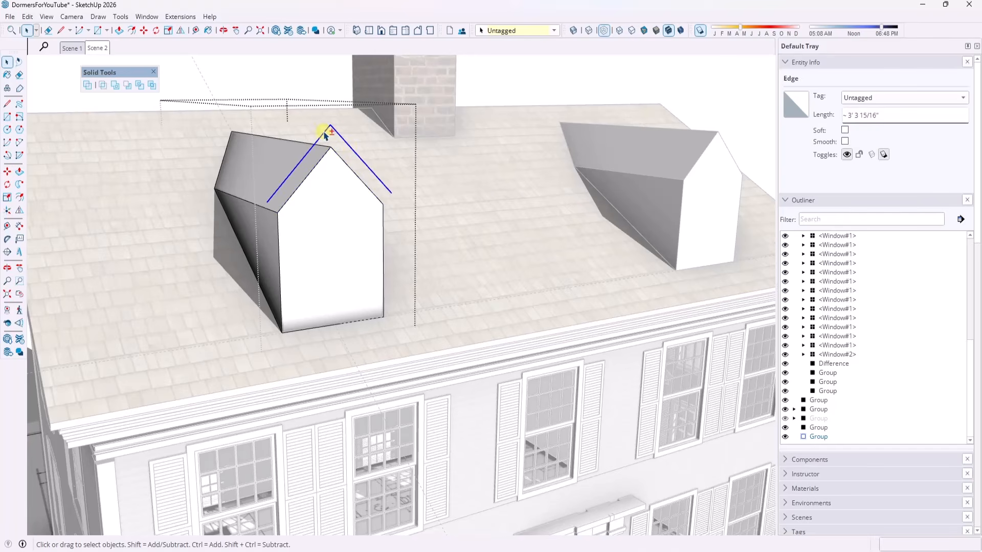
{"action": "left_click", "coordinate": [325, 135], "text": "ctrl"}
{"action": "key", "text": "Delete"}
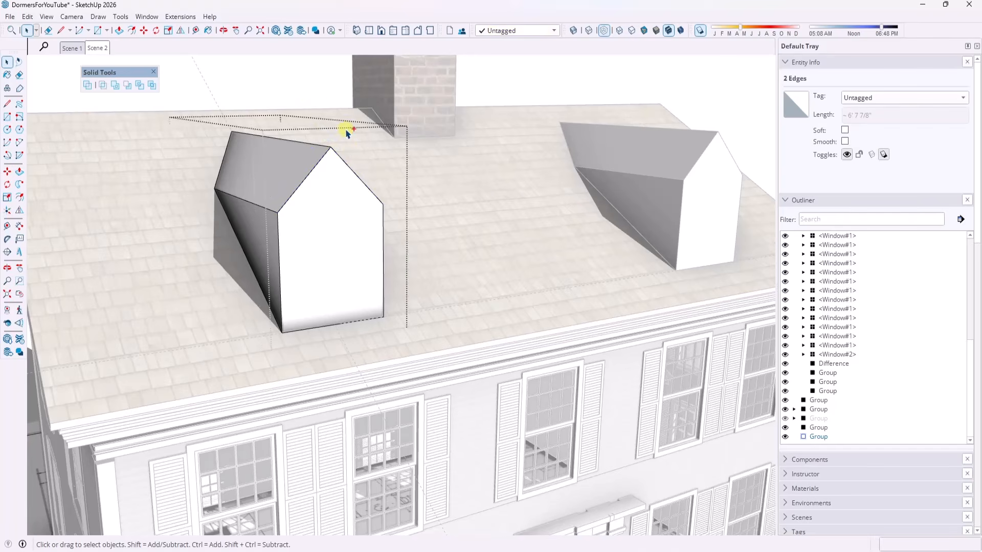
{"action": "left_click", "coordinate": [301, 88]}
{"action": "left_click", "coordinate": [27, 16]}
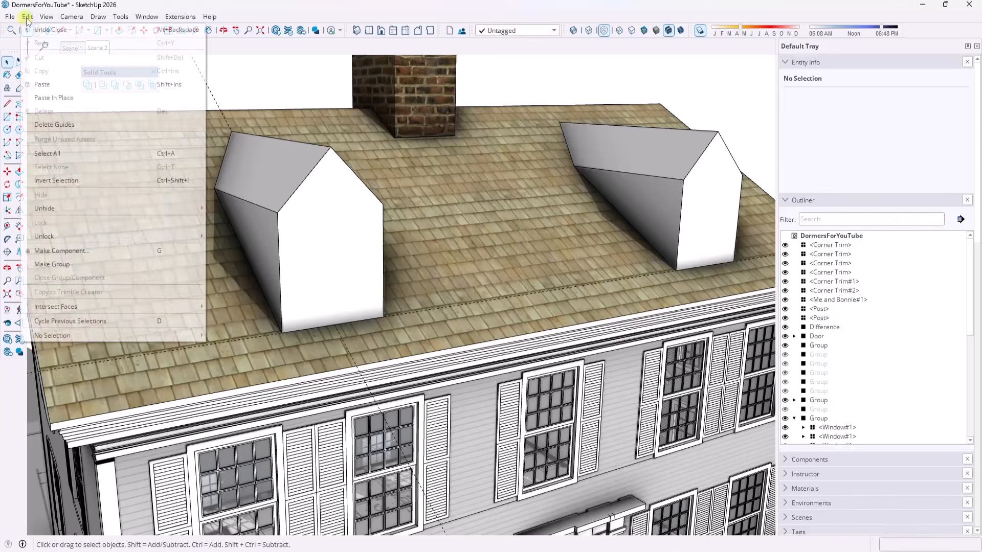
{"action": "left_click", "coordinate": [51, 95]}
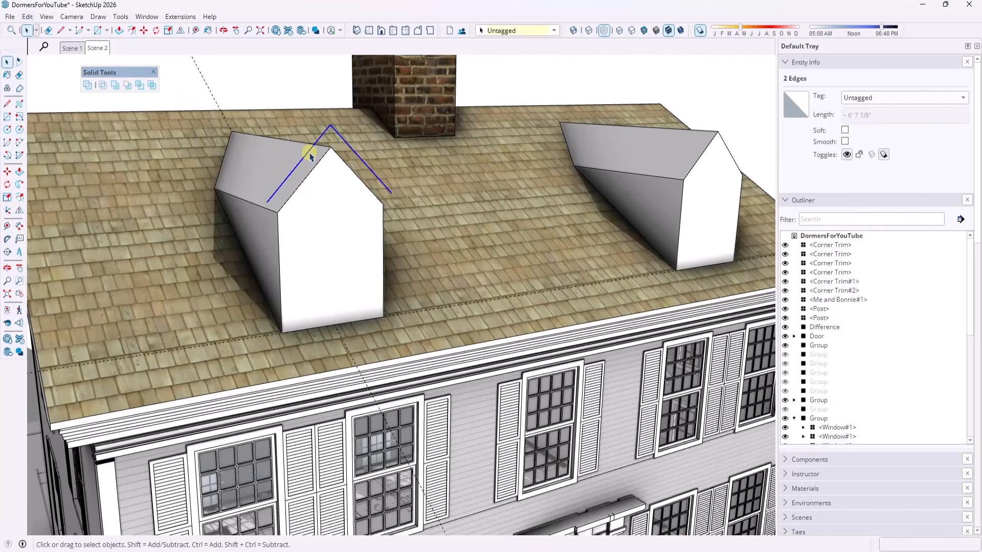
- Offset the pasted edges 6 inches inward onto the dormer's gable edges
{"action": "key", "text": "f"}
{"action": "left_click", "coordinate": [310, 148]}
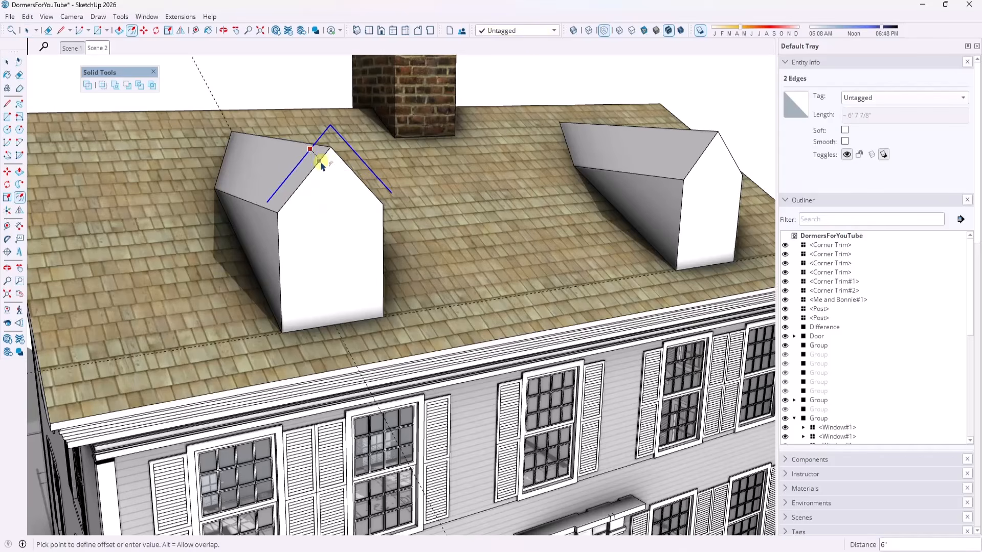
{"action": "key", "text": "space"}
- Extend the lower ends of both inner gable edges by 1' along the roof slope
{"action": "key", "text": "l"}
{"action": "left_click", "coordinate": [277, 212]}
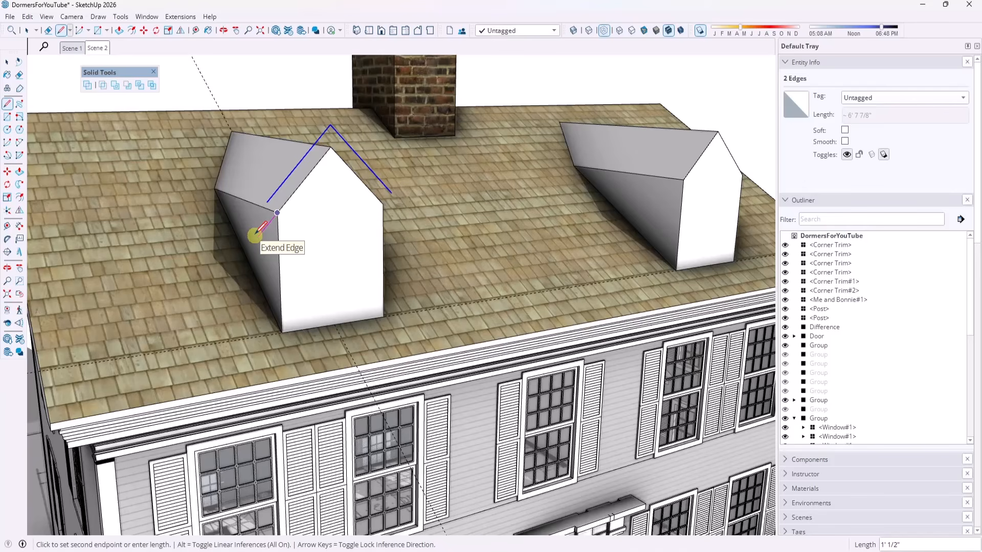
{"action": "key", "text": "Escape"}
{"action": "key", "text": "space"}
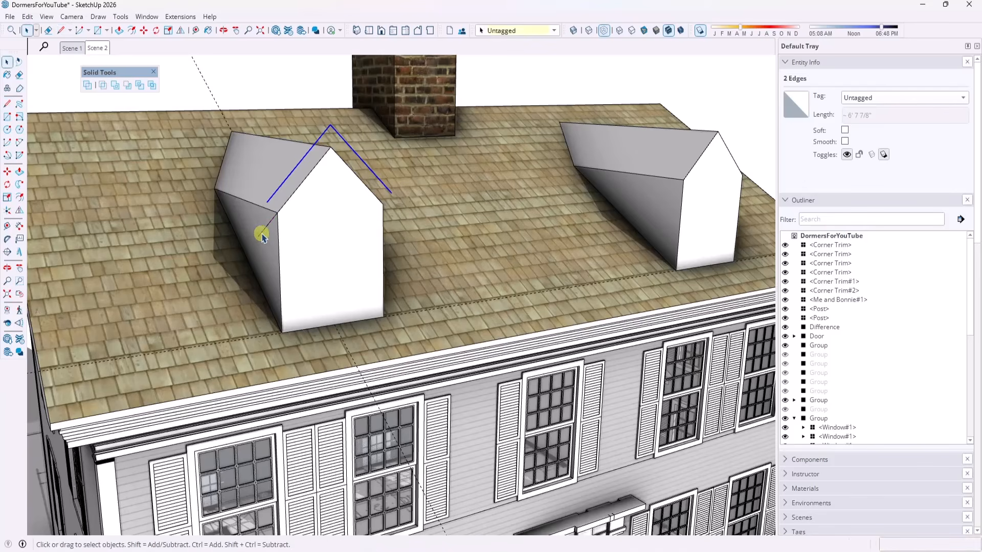
- Copy the 1' eave extensions onto the lower ends of the outer gable edges on both sides
{"action": "scroll", "coordinate": [307, 228], "scroll_direction": "up", "scroll_amount": 2}
{"action": "left_click", "coordinate": [293, 234]}
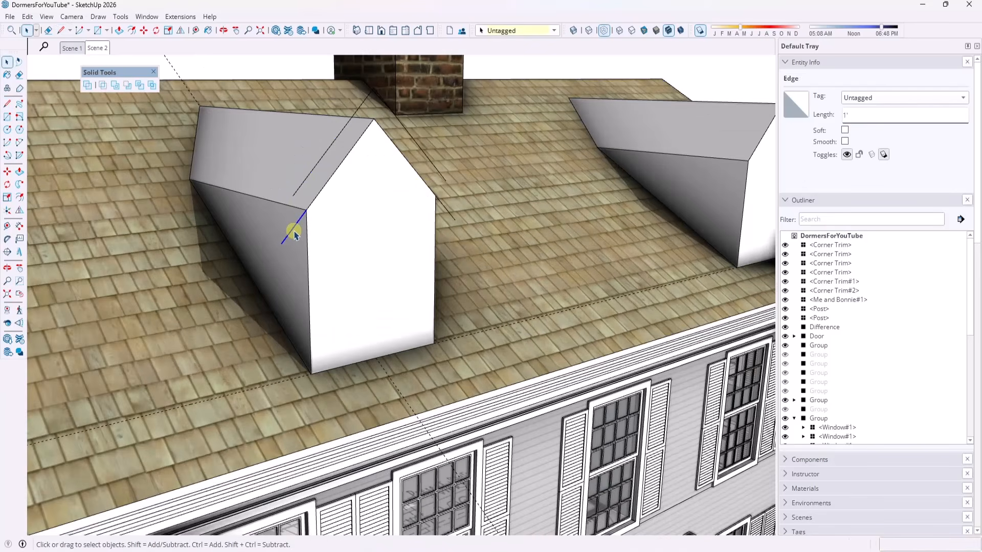
{"action": "key", "text": "m"}
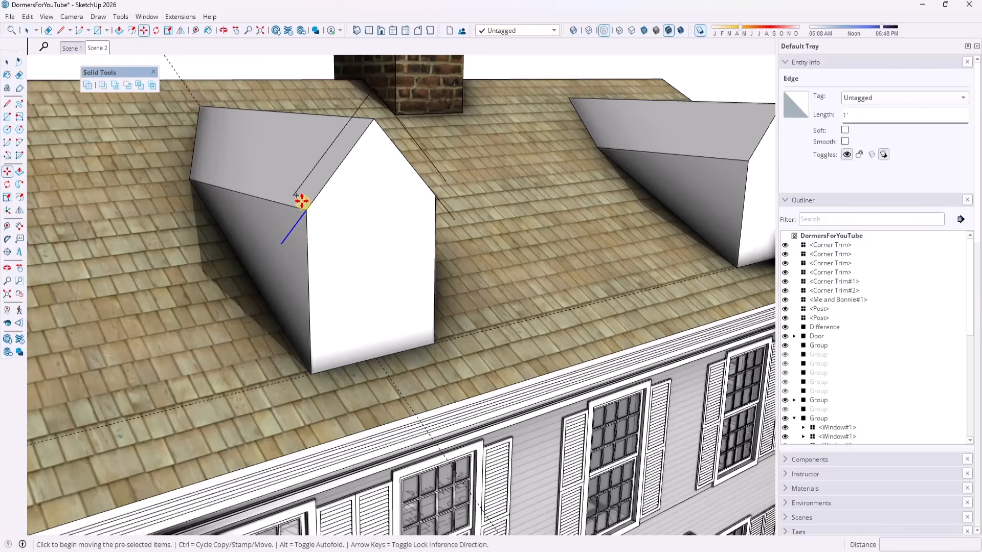
{"action": "left_click", "coordinate": [307, 209]}
{"action": "left_click", "coordinate": [293, 197]}
{"action": "key", "text": "space"}
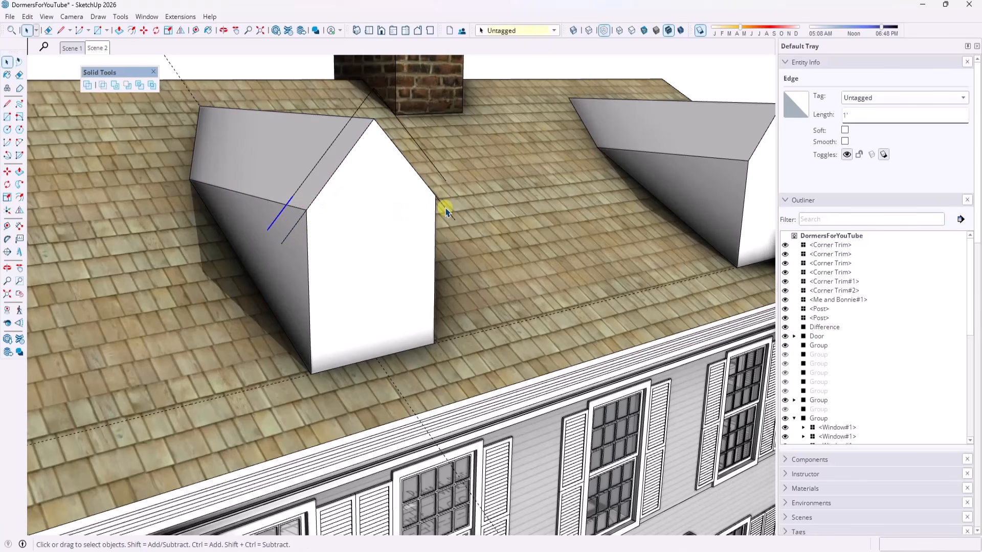
{"action": "key", "text": "m"}
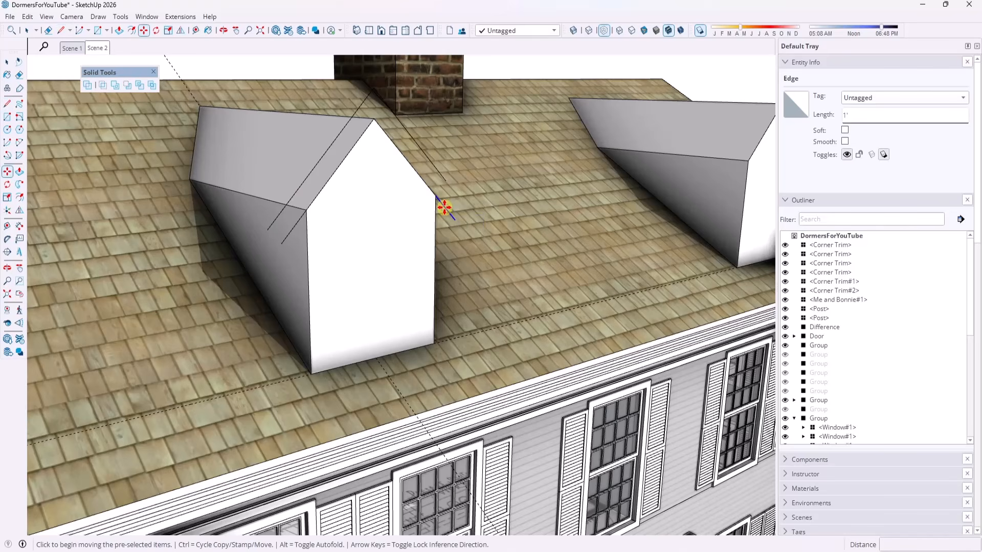
{"action": "left_click", "coordinate": [438, 193]}
{"action": "left_click", "coordinate": [443, 180]}
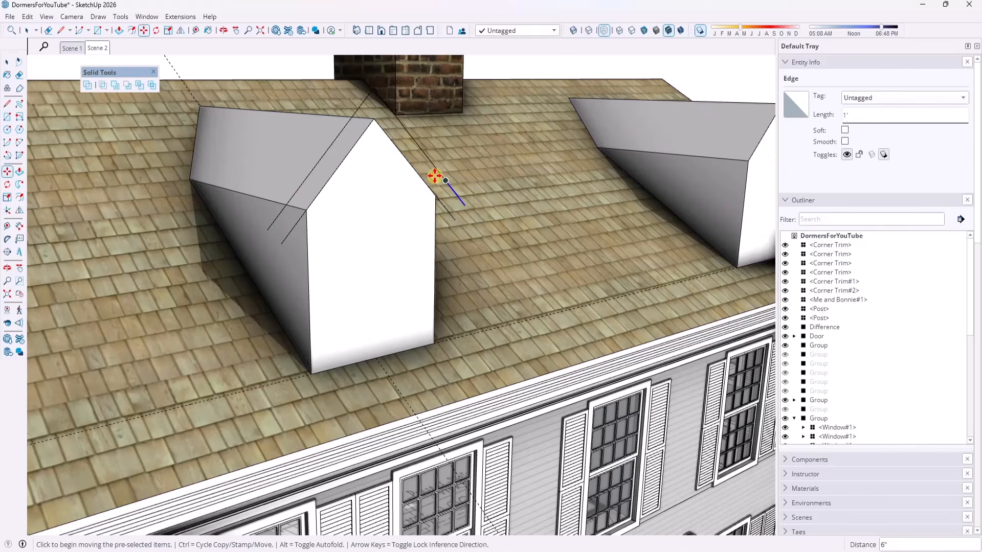
- Close both eave ends of the dormer roof profile with short lines so it forms a face
{"action": "scroll", "coordinate": [510, 240], "scroll_direction": "down", "scroll_amount": 2}
{"action": "middle_click_drag", "start_coordinate": [510, 239], "coordinate": [401, 240]}
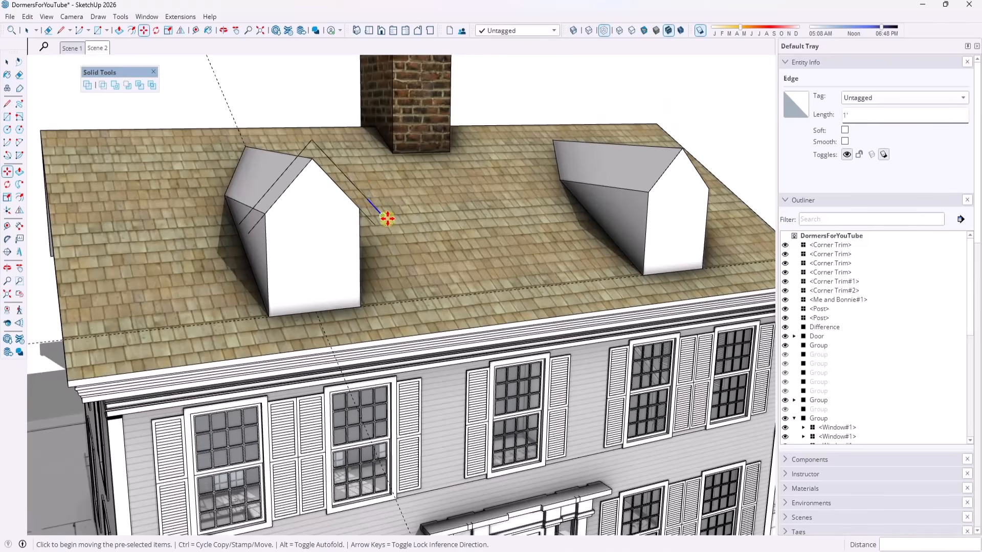
{"action": "key", "text": "space"}
{"action": "key", "text": "l"}
{"action": "left_click", "coordinate": [383, 216]}
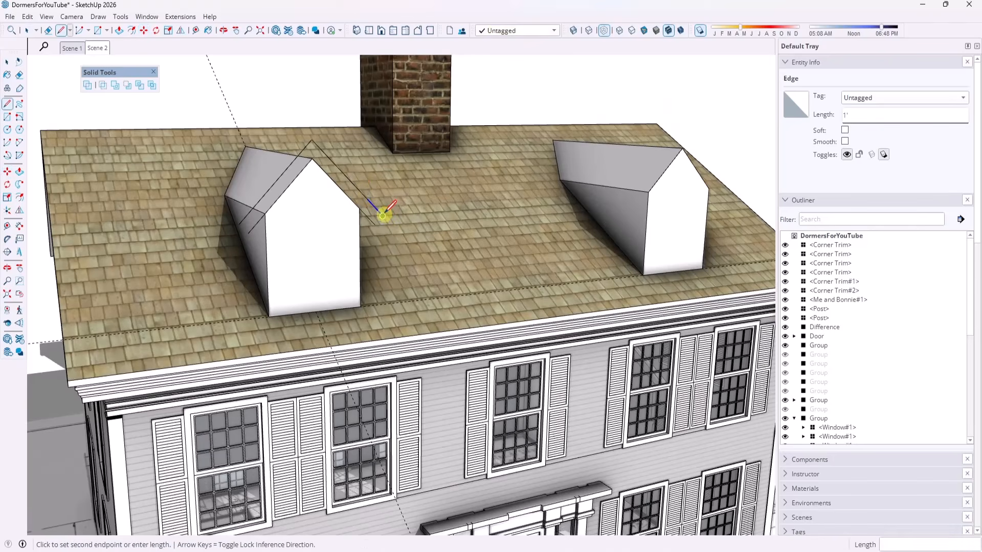
{"action": "key", "text": "space"}
{"action": "key", "text": "l"}
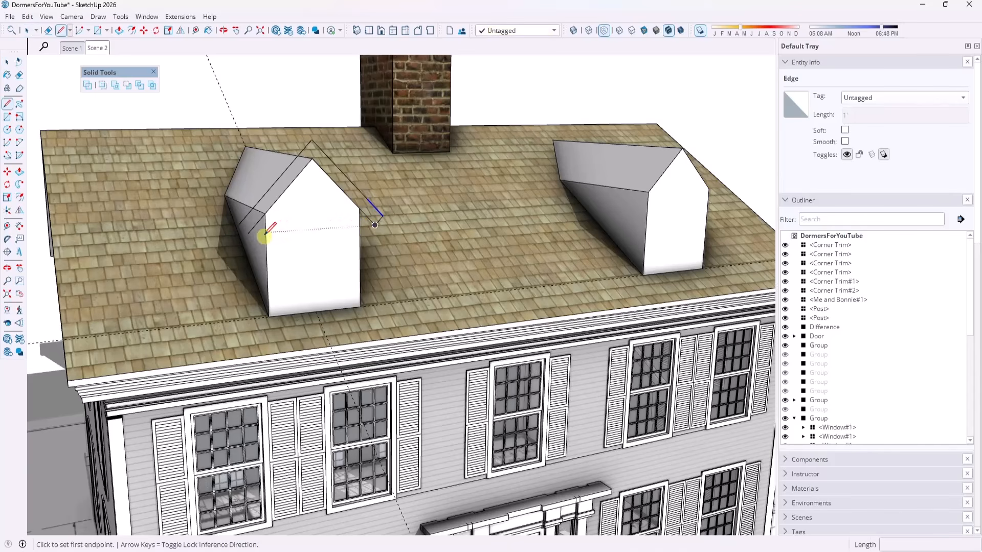
{"action": "left_click", "coordinate": [249, 234]}
{"action": "key", "text": "space"}
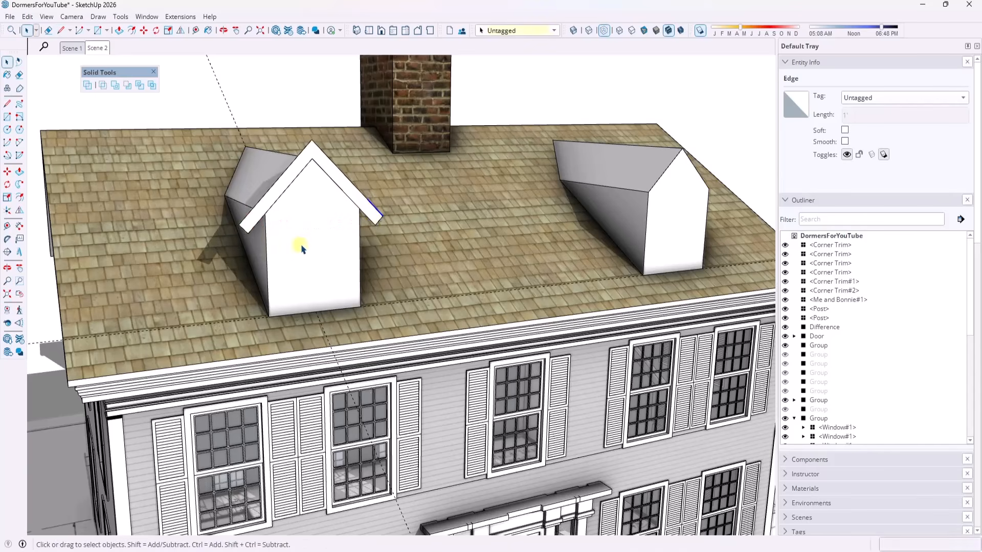
- Extrude the dormer roof profile about 11 inches forward as a front overhang
{"action": "middle_click_drag", "start_coordinate": [239, 224], "coordinate": [391, 241]}
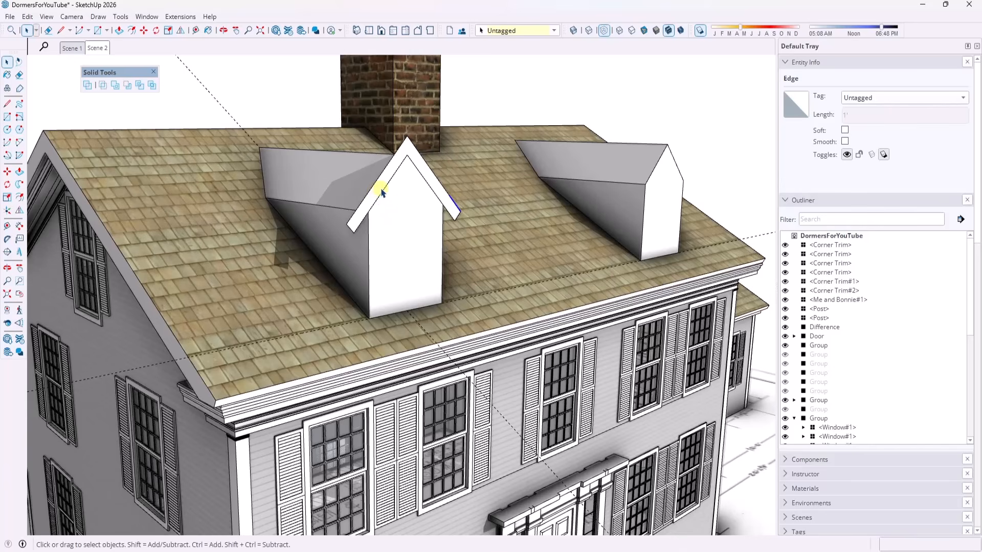
{"action": "key", "text": "p"}
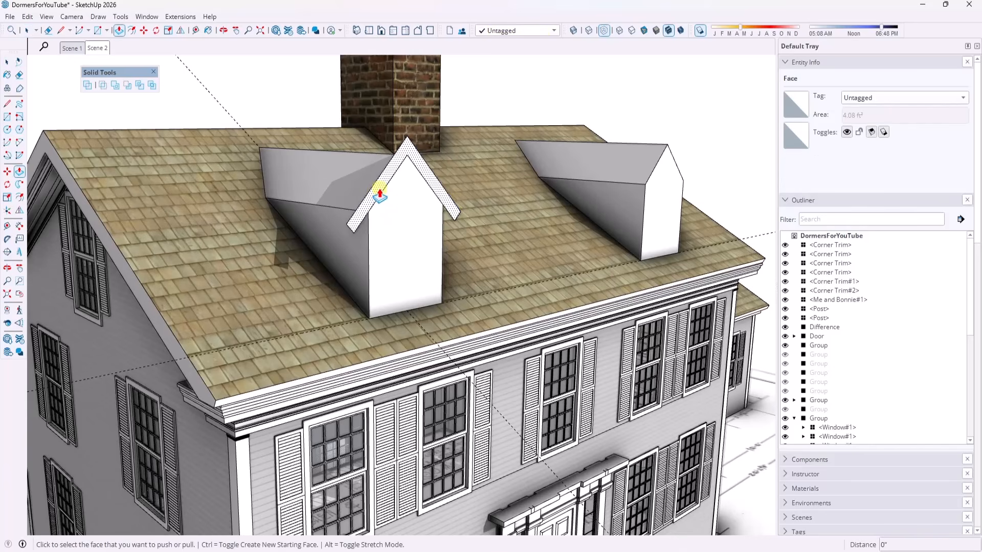
{"action": "left_click", "coordinate": [382, 192]}
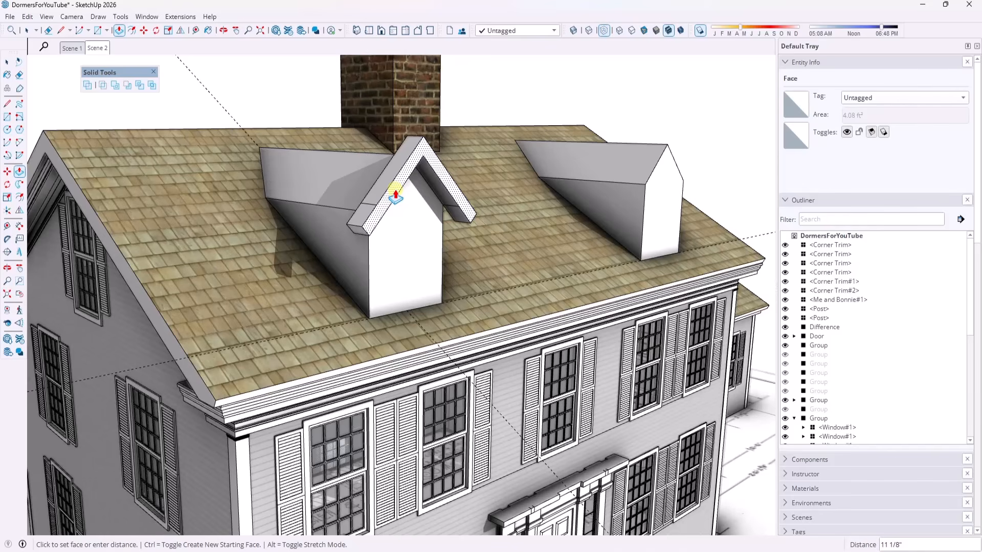
{"action": "left_click", "coordinate": [396, 194]}
{"action": "middle_click_drag", "start_coordinate": [394, 186], "coordinate": [665, 205]}
{"action": "left_click", "coordinate": [558, 195]}
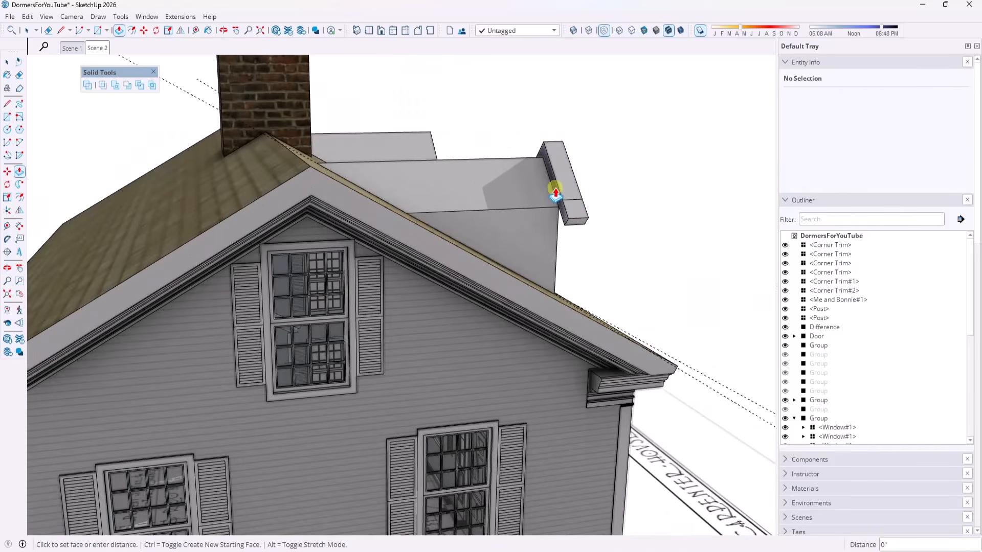
{"action": "left_click", "coordinate": [264, 179]}
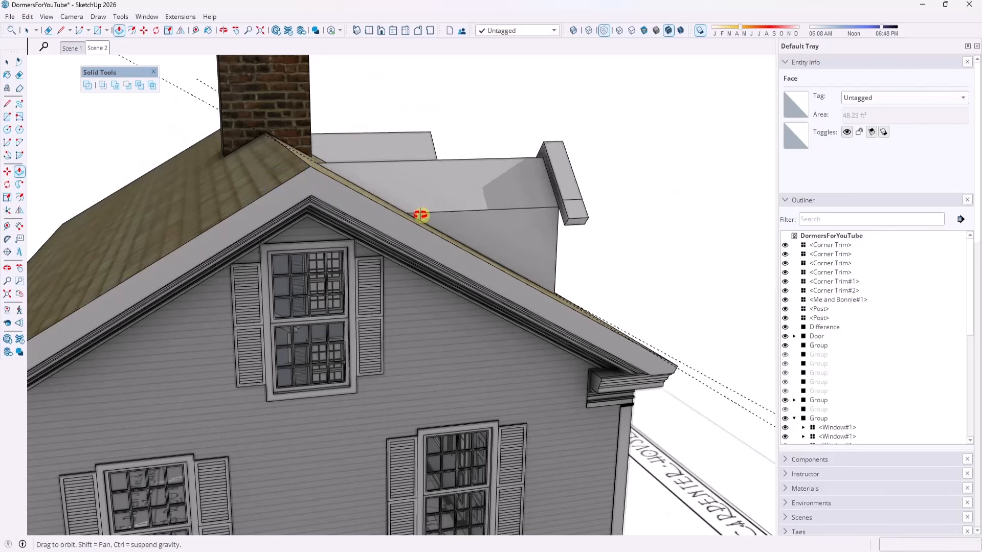
{"action": "middle_click_drag", "start_coordinate": [416, 215], "coordinate": [390, 221]}
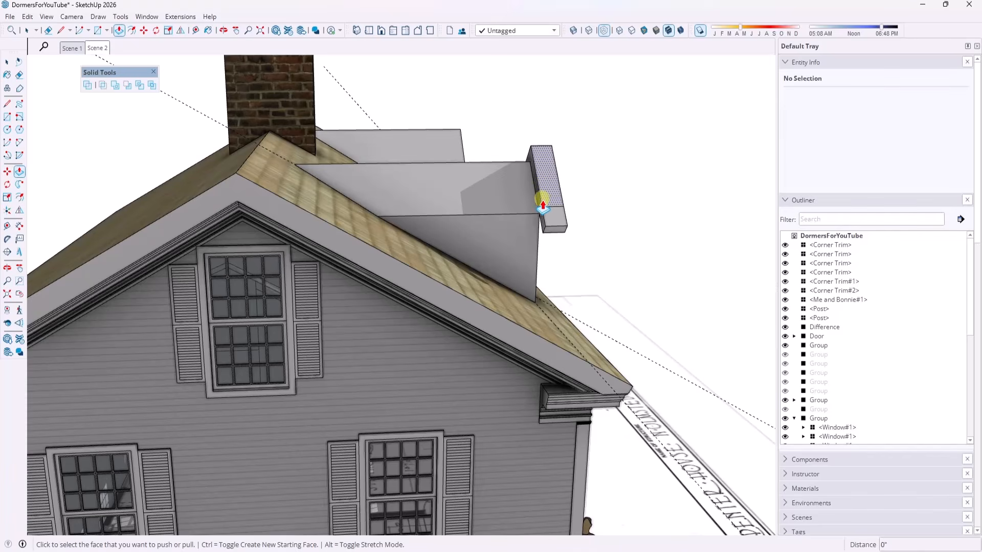
- Erase the seam edges that divide the eave extensions from the sloped faces of the dormer roof
{"action": "middle_click_drag", "start_coordinate": [537, 193], "coordinate": [335, 276]}
{"action": "key", "text": "e"}
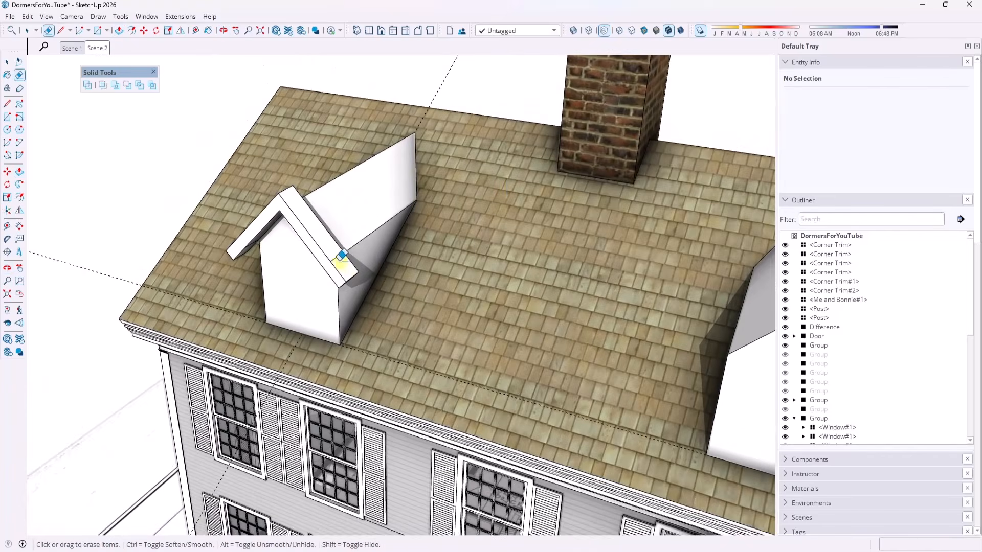
{"action": "middle_click_drag", "start_coordinate": [230, 226], "coordinate": [547, 254]}
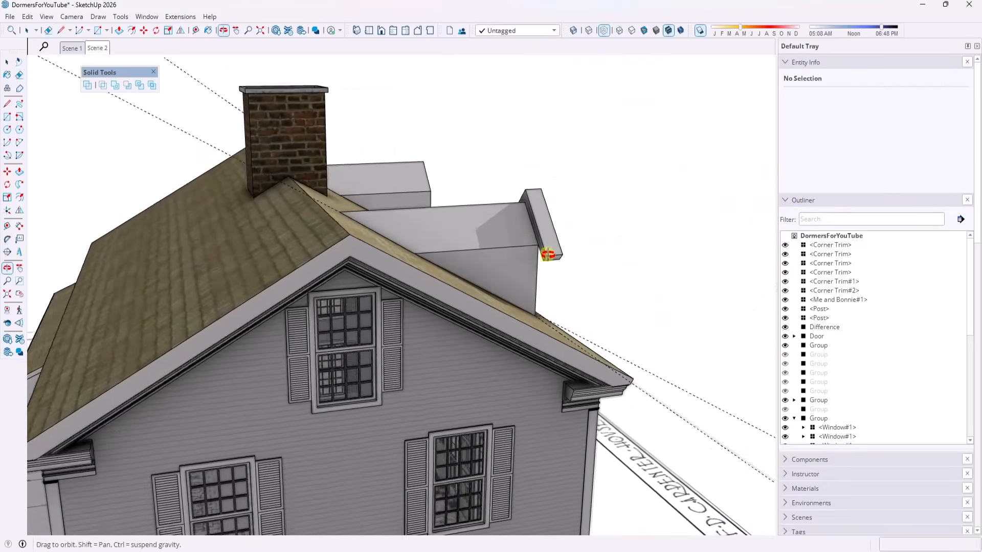
- Extrude the back face of the dormer roof profile rearward into the main roof
{"action": "key", "text": "p"}
{"action": "left_click", "coordinate": [547, 238]}
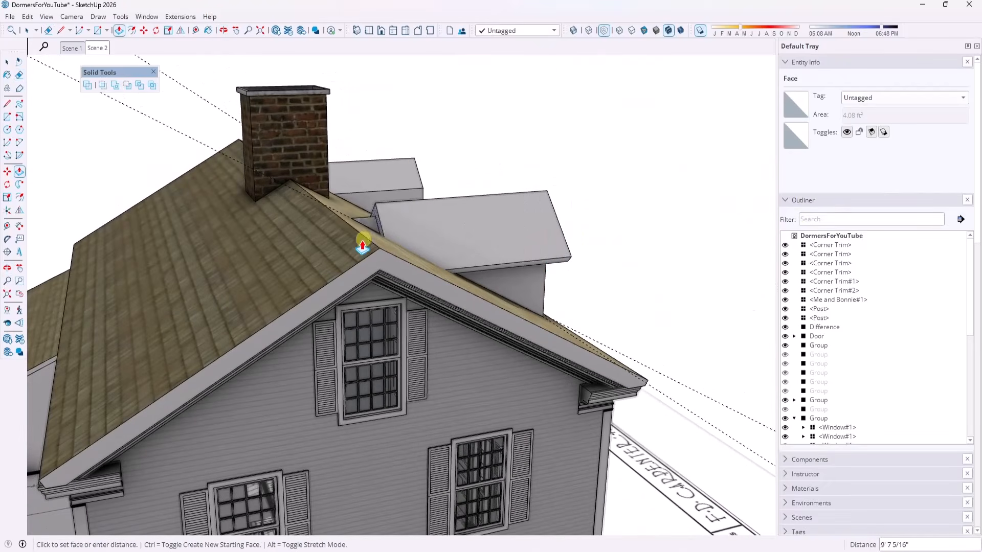
{"action": "left_click", "coordinate": [321, 246]}
- Select all connected geometry of the dormer roof and make it a group
{"action": "middle_click_drag", "start_coordinate": [307, 241], "coordinate": [344, 203]}
{"action": "key", "text": "space"}
{"action": "triple_click", "coordinate": [307, 237]}
{"action": "right_click", "coordinate": [306, 237]}
{"action": "left_click", "coordinate": [348, 104]}
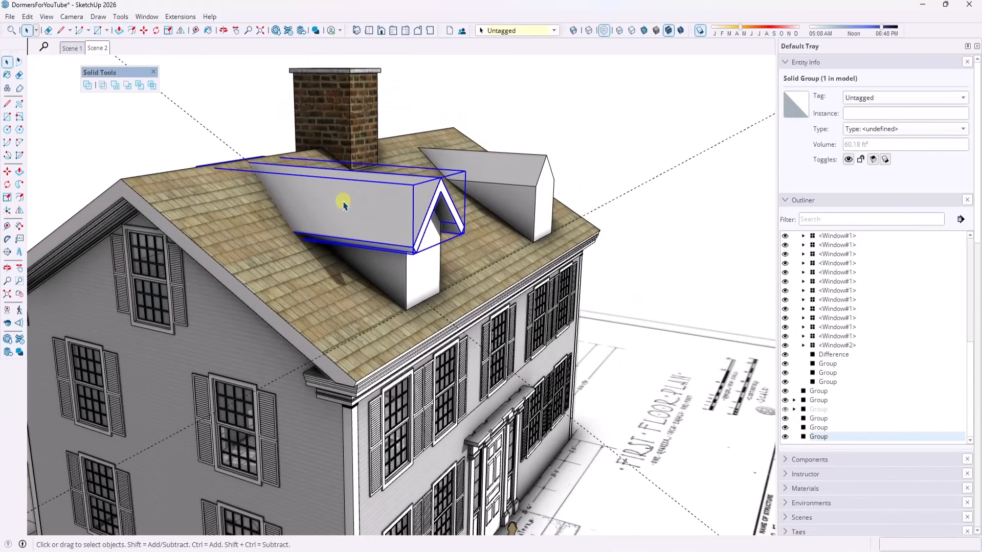
- Trace a closed triangular face over the main roof's gable end, from the front eave corner to the ridge and the rear eave corner
{"action": "key", "text": "l"}
{"action": "left_click", "coordinate": [356, 382]}
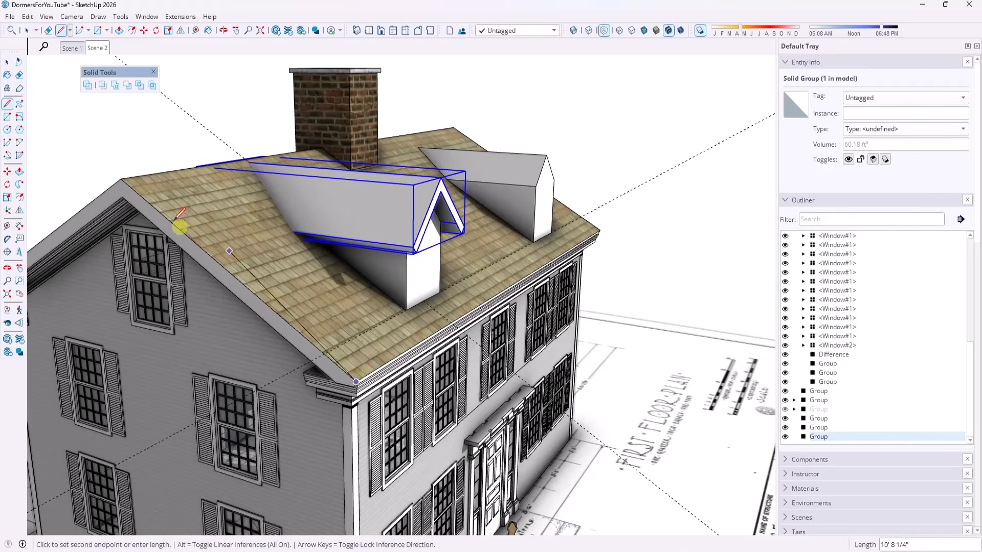
{"action": "left_click", "coordinate": [121, 179]}
{"action": "middle_click_drag", "start_coordinate": [123, 203], "coordinate": [331, 153]}
{"action": "left_click", "coordinate": [144, 250]}
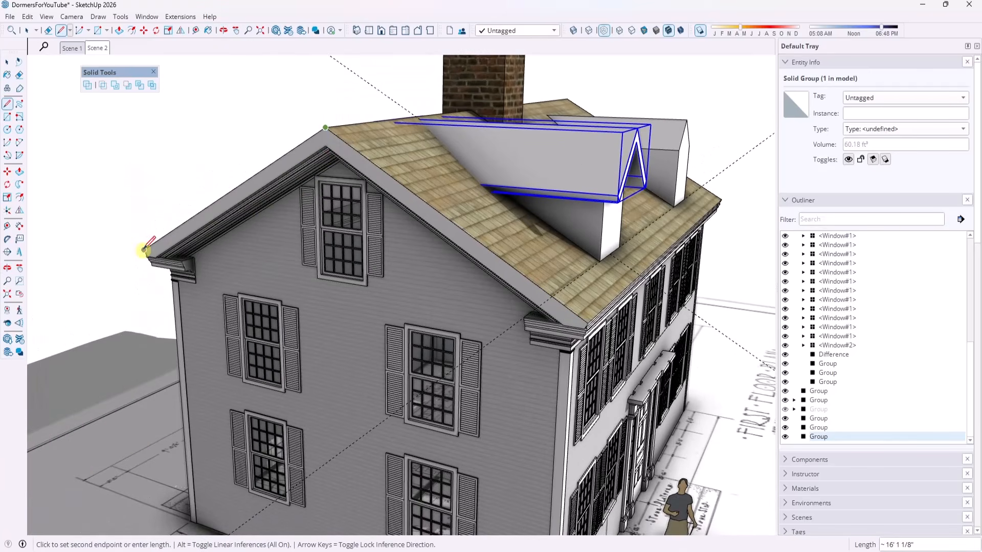
{"action": "left_click", "coordinate": [583, 320]}
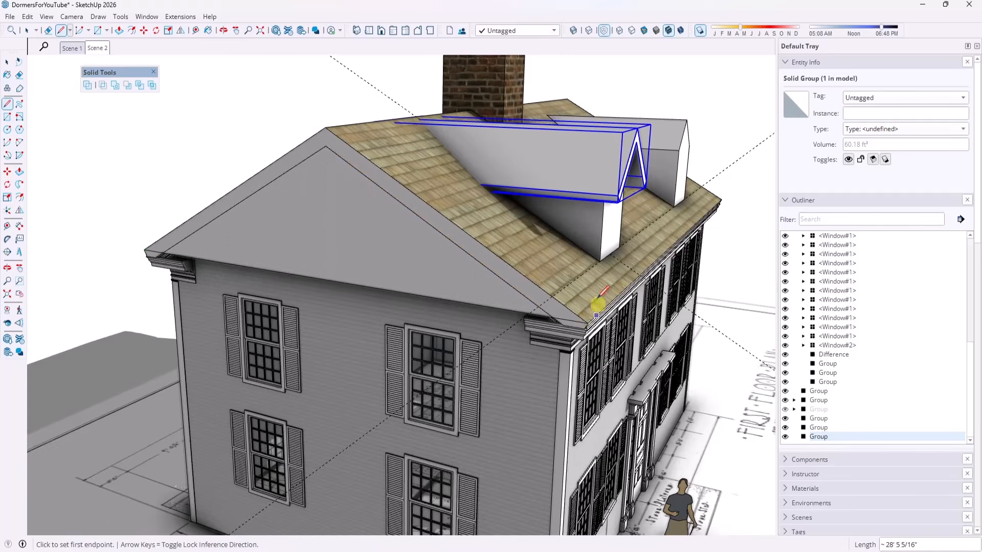
{"action": "middle_click_drag", "start_coordinate": [596, 306], "coordinate": [401, 281]}
{"action": "key", "text": "space"}
{"action": "key", "text": "p"}
{"action": "left_click", "coordinate": [290, 257]}
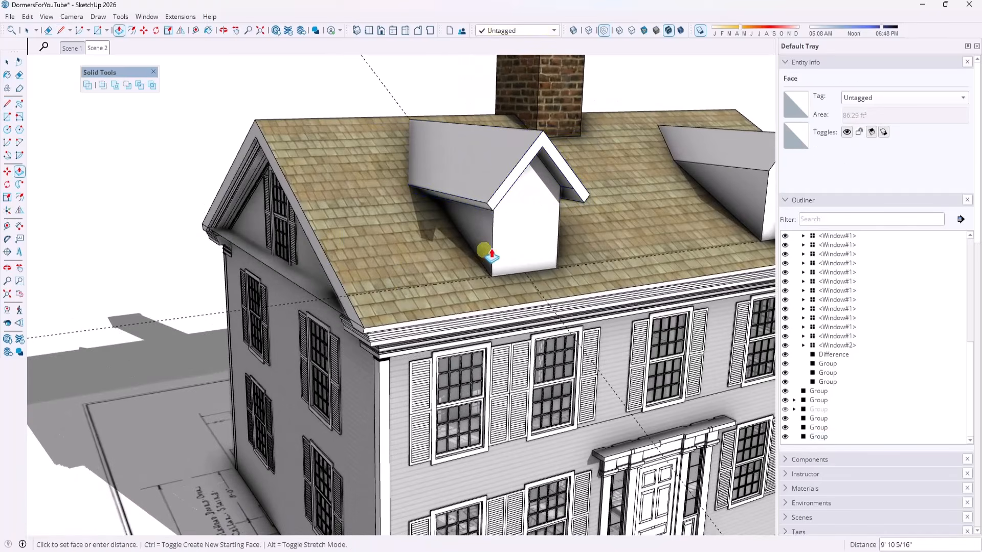
{"action": "scroll", "coordinate": [516, 252], "scroll_direction": "down", "scroll_amount": 2}
{"action": "scroll", "coordinate": [724, 194], "scroll_direction": "down", "scroll_amount": 1}
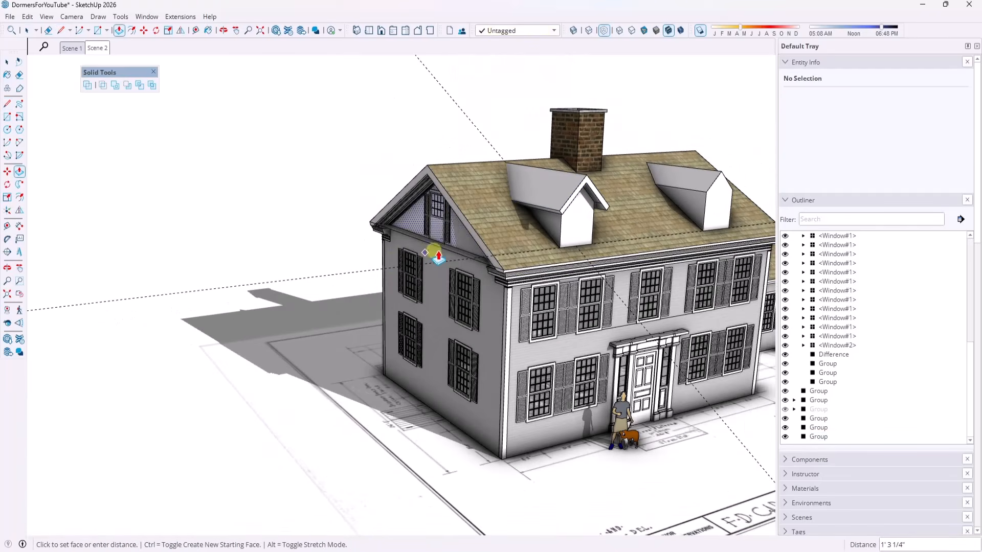
- Extrude the sloped rake band of the gable-end face outward about 10' 2 7/8" from the house
{"action": "key", "text": "space"}
{"action": "left_click", "coordinate": [485, 253]}
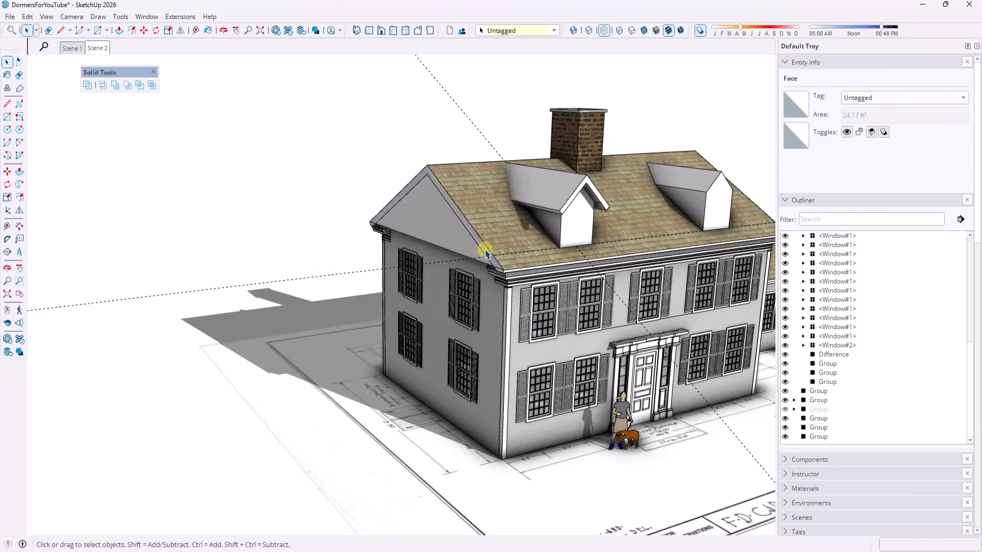
{"action": "scroll", "coordinate": [483, 252], "scroll_direction": "up", "scroll_amount": 2}
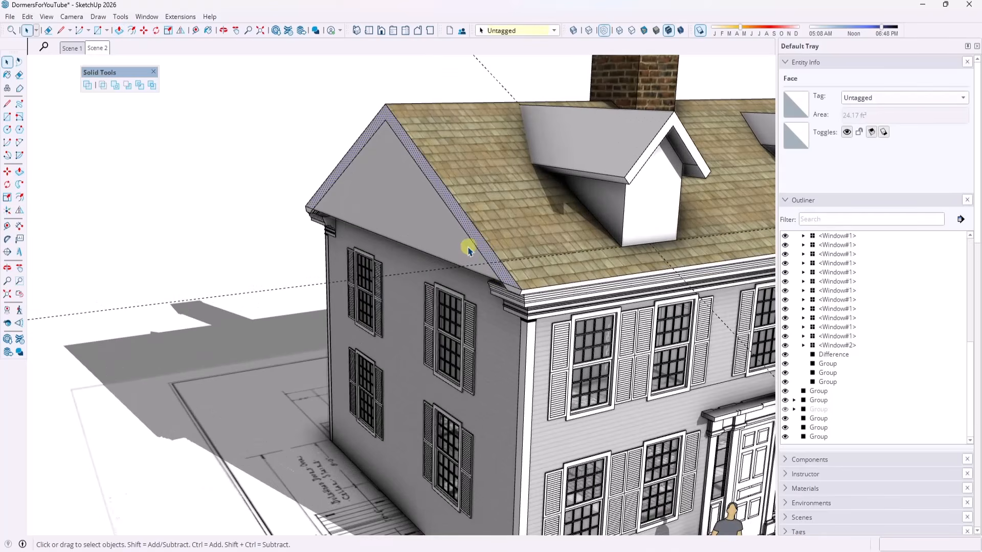
{"action": "key", "text": "p"}
{"action": "left_click", "coordinate": [450, 250]}
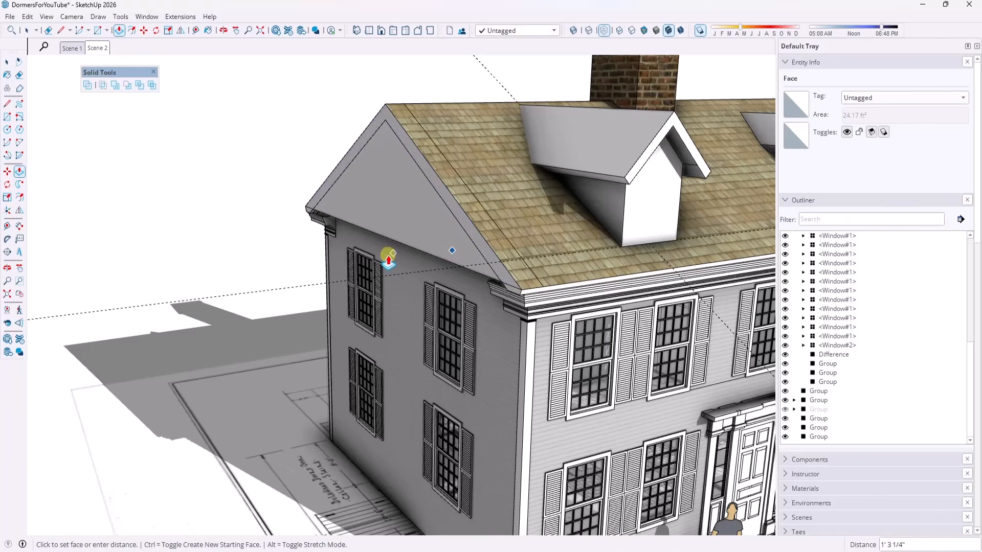
{"action": "left_click", "coordinate": [267, 306]}
{"action": "middle_click_drag", "start_coordinate": [267, 307], "coordinate": [403, 240]}
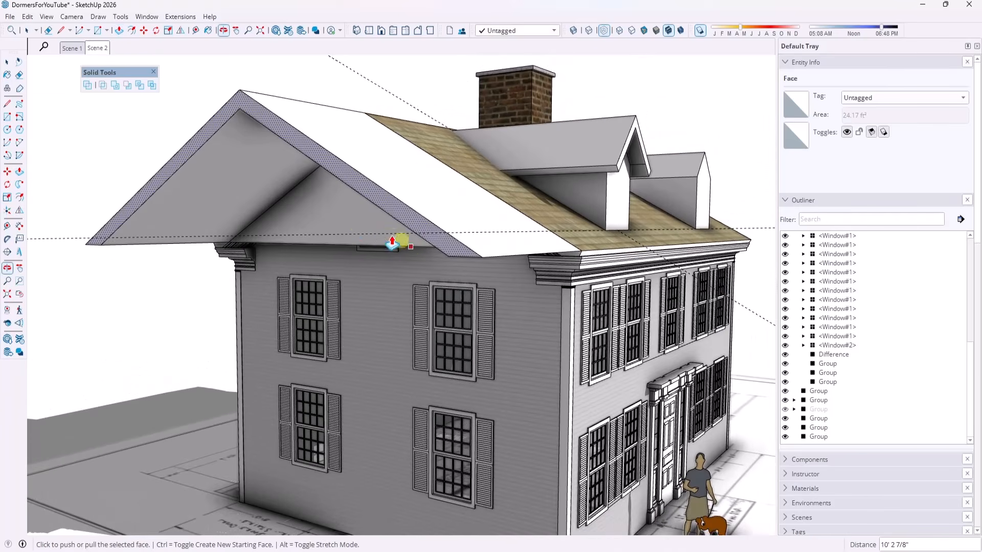
{"action": "key", "text": "space"}
{"action": "key", "text": "ctrl+t"}
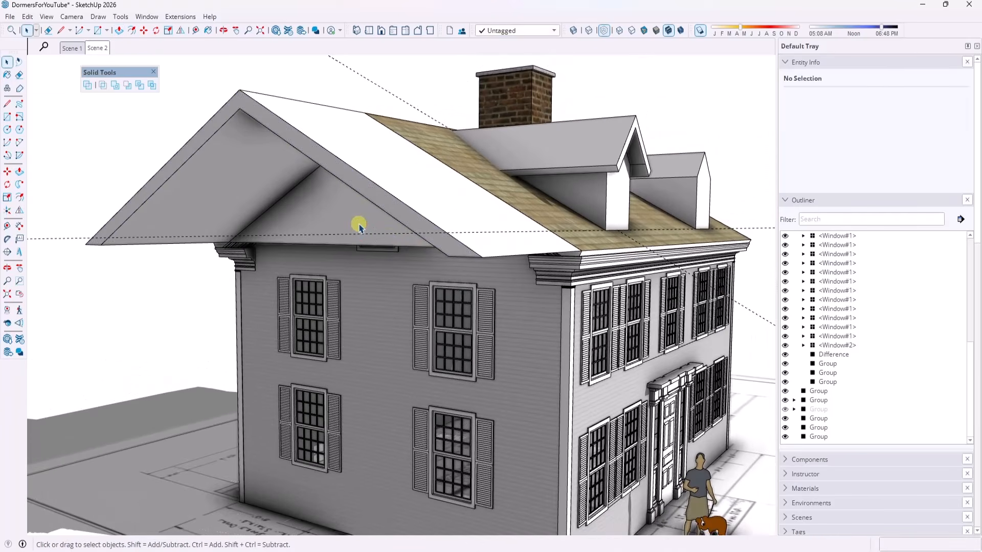
- Extrude the inner triangular gable face outward until it is flush with the extruded rake band
{"action": "key", "text": "p"}
{"action": "left_click", "coordinate": [351, 221]}
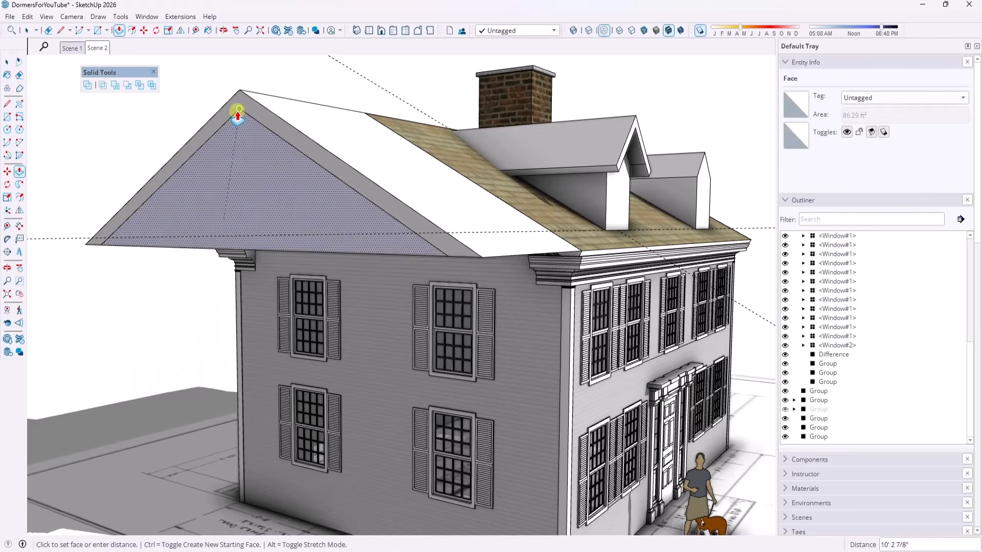
{"action": "left_click", "coordinate": [237, 115]}
{"action": "key", "text": "space"}
- Erase the seam edges between the rake band and the inner triangle on the extruded roof block
{"action": "middle_click_drag", "start_coordinate": [428, 263], "coordinate": [143, 205]}
{"action": "left_click", "coordinate": [360, 213]}
{"action": "key", "text": "e"}
{"action": "left_click", "coordinate": [137, 212]}
{"action": "left_click", "coordinate": [529, 128]}
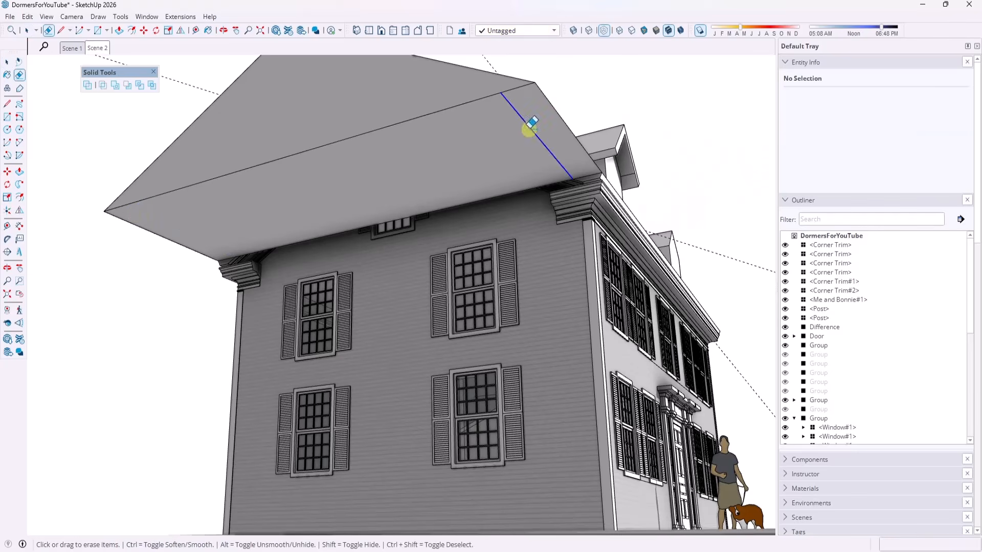
{"action": "scroll", "coordinate": [476, 202], "scroll_direction": "down", "scroll_amount": 5}
{"action": "mouse_move", "coordinate": [469, 220]}
{"action": "middle_mouse_down"}
{"action": "mouse_move", "coordinate": [255, 445]}
{"action": "mouse_move", "coordinate": [286, 421]}
{"action": "middle_mouse_up"}
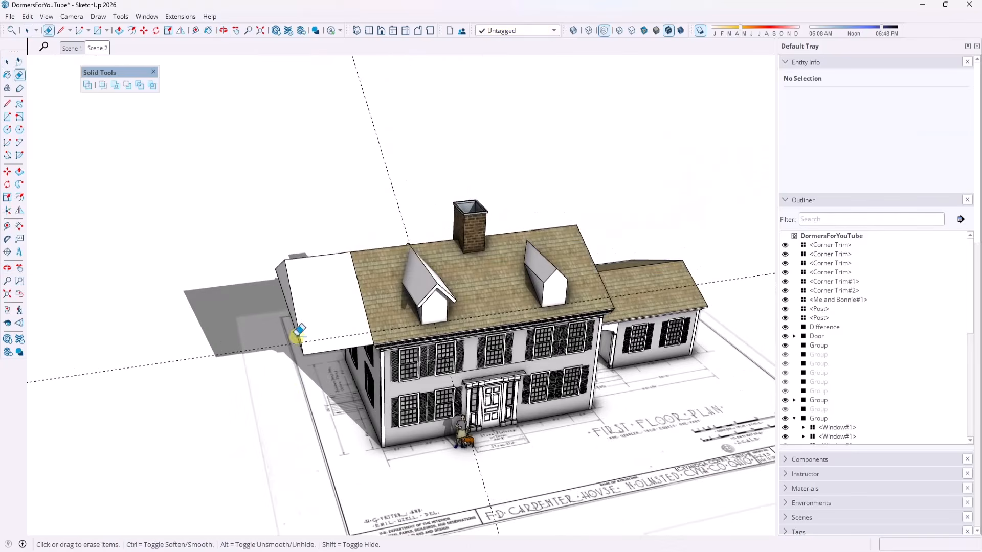
- Select all connected geometry of the extruded roof block and make it a group
{"action": "middle_click_drag", "start_coordinate": [298, 333], "coordinate": [340, 309]}
{"action": "key", "text": "space"}
{"action": "left_click", "coordinate": [341, 307]}
{"action": "right_click", "coordinate": [340, 307]}
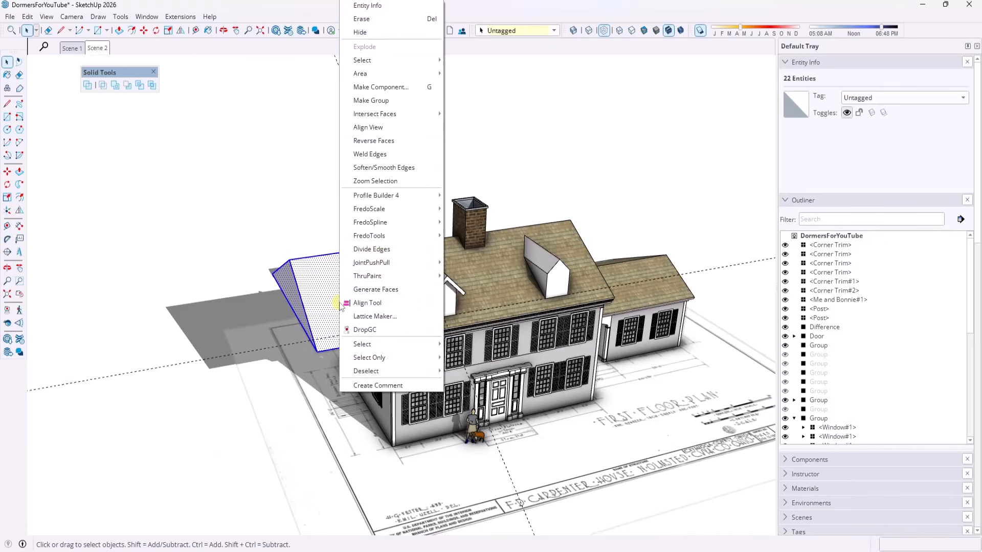
{"action": "left_click", "coordinate": [378, 103]}
- Inside the block's group, turn on X-ray and extrude the house-side rake band face about 21' 5 1/4" through the main roof, past the first dormer
{"action": "double_click", "coordinate": [340, 289]}
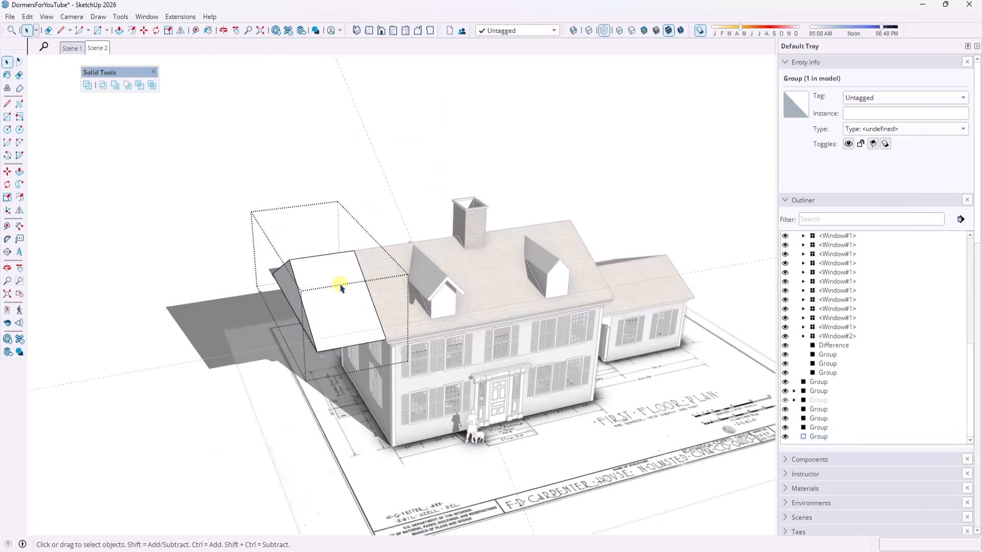
{"action": "middle_click_drag", "start_coordinate": [406, 307], "coordinate": [301, 266]}
{"action": "scroll", "coordinate": [302, 266], "scroll_direction": "up", "scroll_amount": 5}
{"action": "key", "text": "x"}
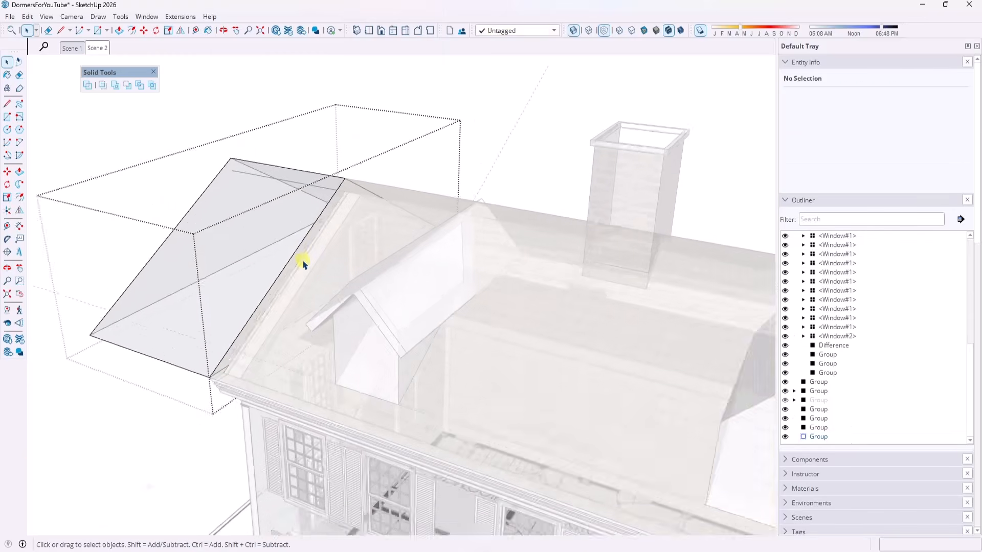
{"action": "key", "text": "p"}
{"action": "left_click", "coordinate": [305, 261]}
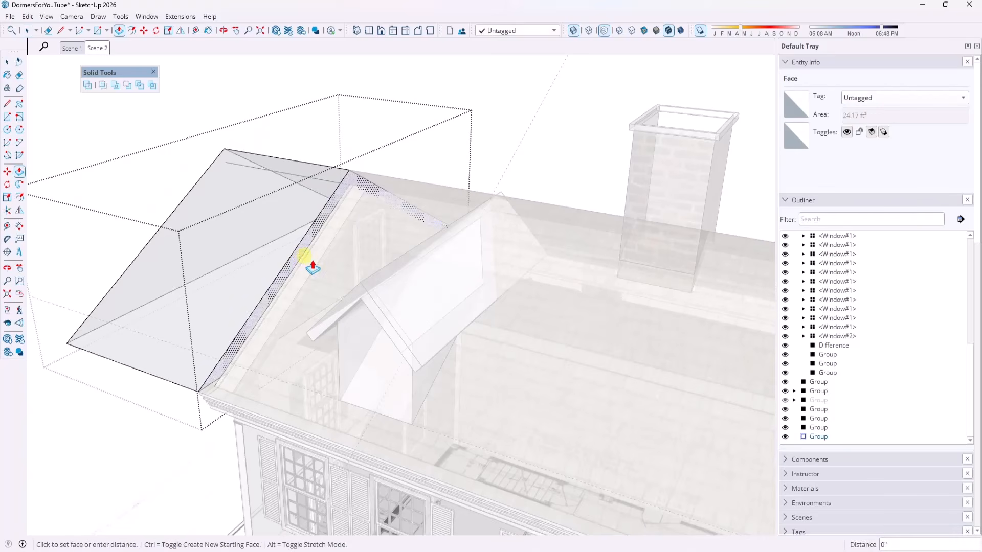
{"action": "scroll", "coordinate": [450, 315], "scroll_direction": "down", "scroll_amount": 2}
{"action": "scroll", "coordinate": [459, 318], "scroll_direction": "down", "scroll_amount": 2}
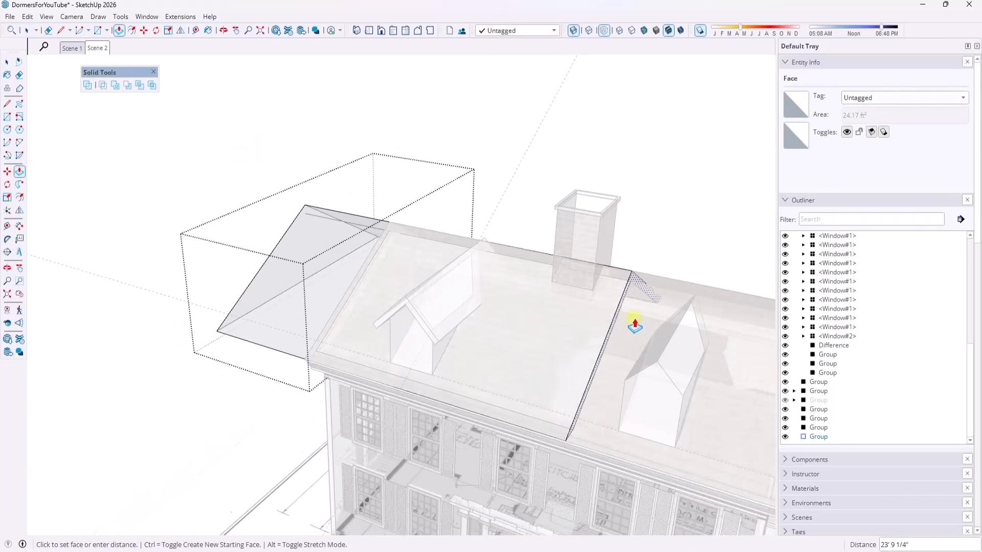
{"action": "left_click", "coordinate": [588, 333]}
{"action": "key", "text": "space"}
- Set the component and group editing options to hide the rest of the model while editing the roof block
{"action": "middle_click_drag", "start_coordinate": [468, 331], "coordinate": [715, 284]}
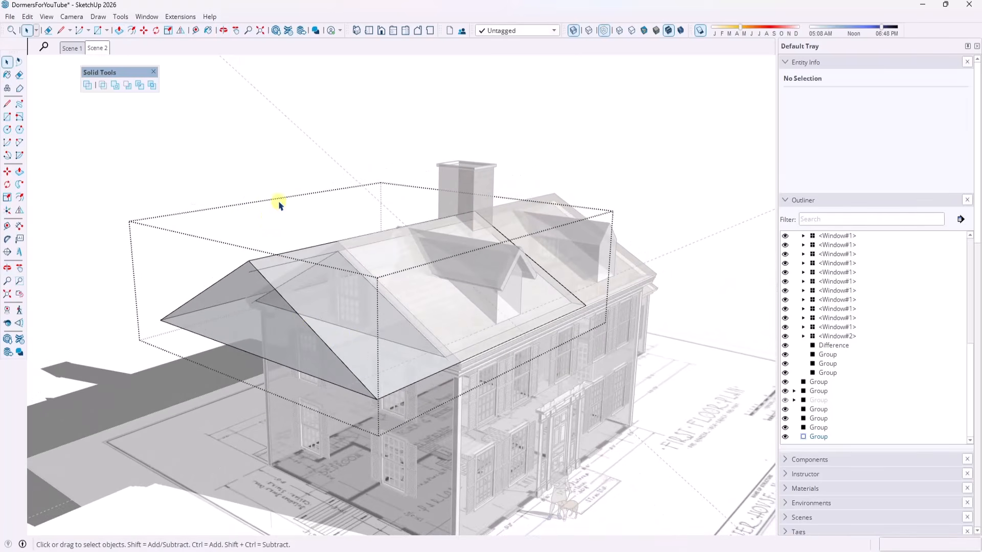
{"action": "left_click", "coordinate": [232, 161]}
{"action": "left_click", "coordinate": [269, 352]}
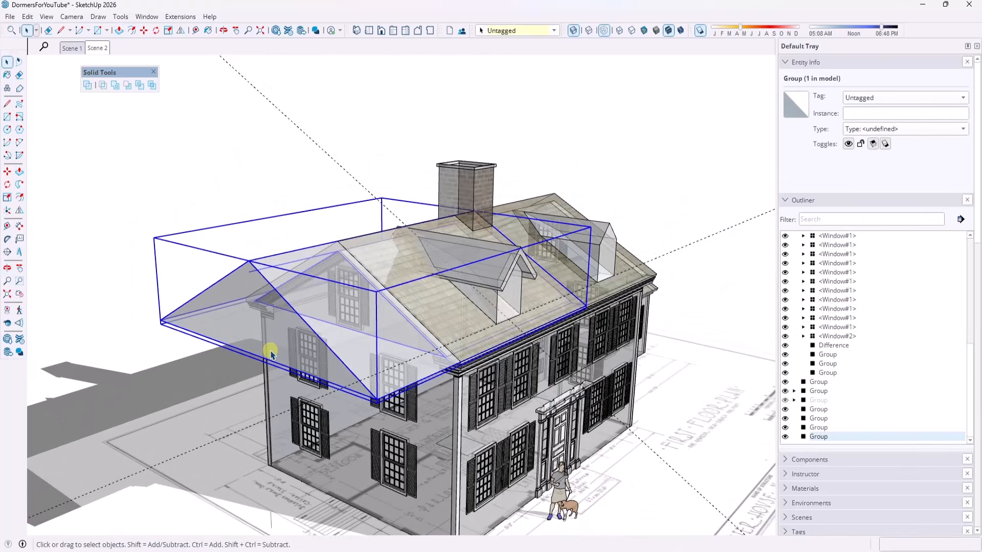
{"action": "double_click", "coordinate": [277, 335]}
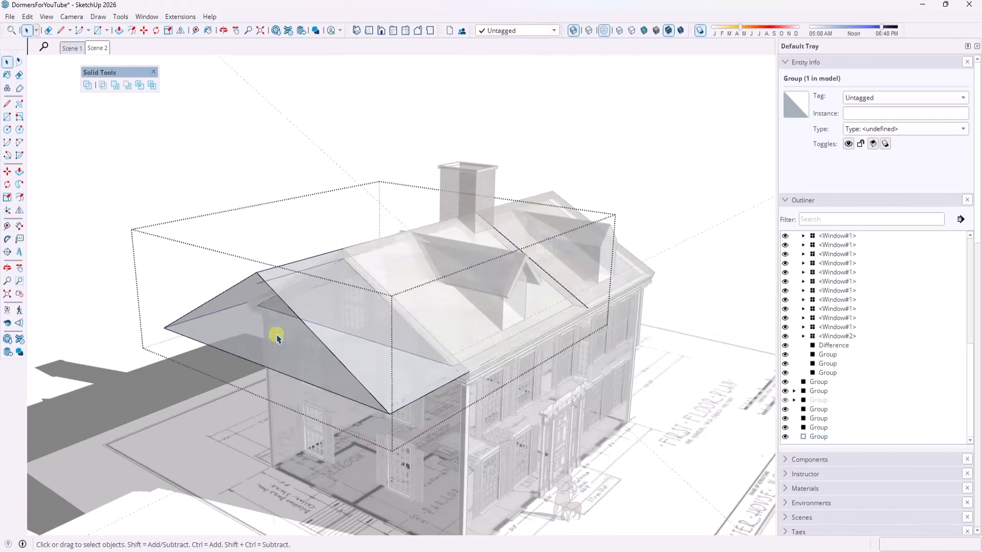
{"action": "middle_click_drag", "start_coordinate": [278, 333], "coordinate": [344, 394]}
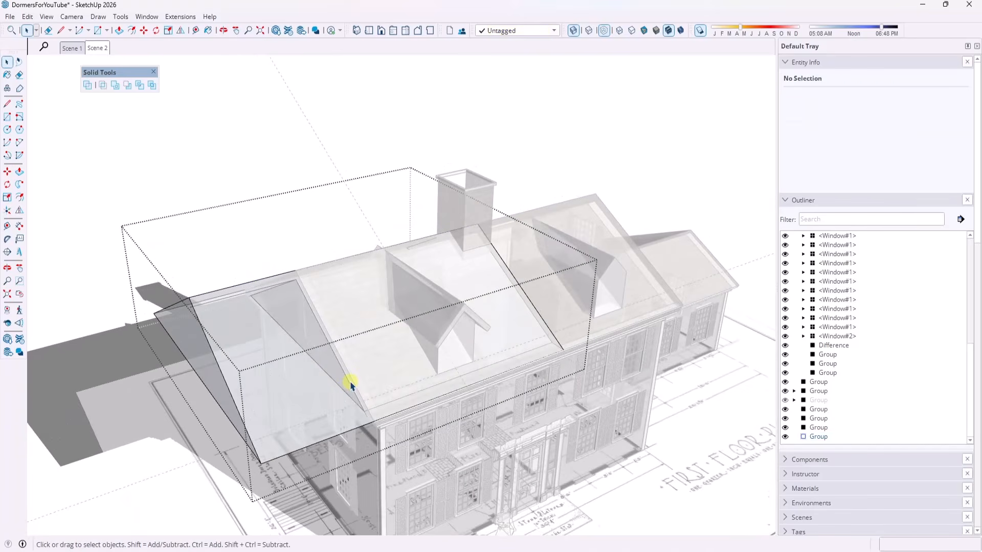
{"action": "left_click", "coordinate": [145, 17]}
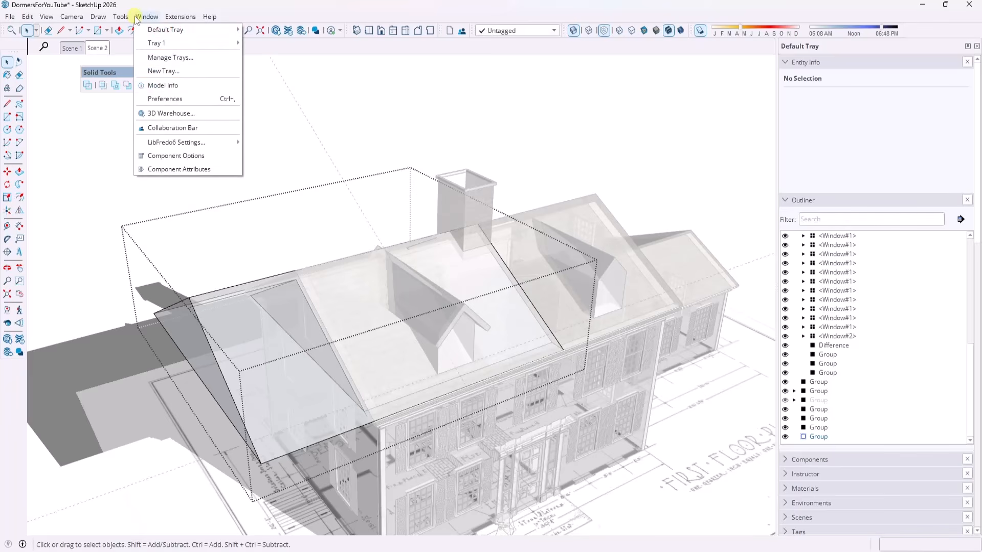
{"action": "left_click", "coordinate": [163, 85]}
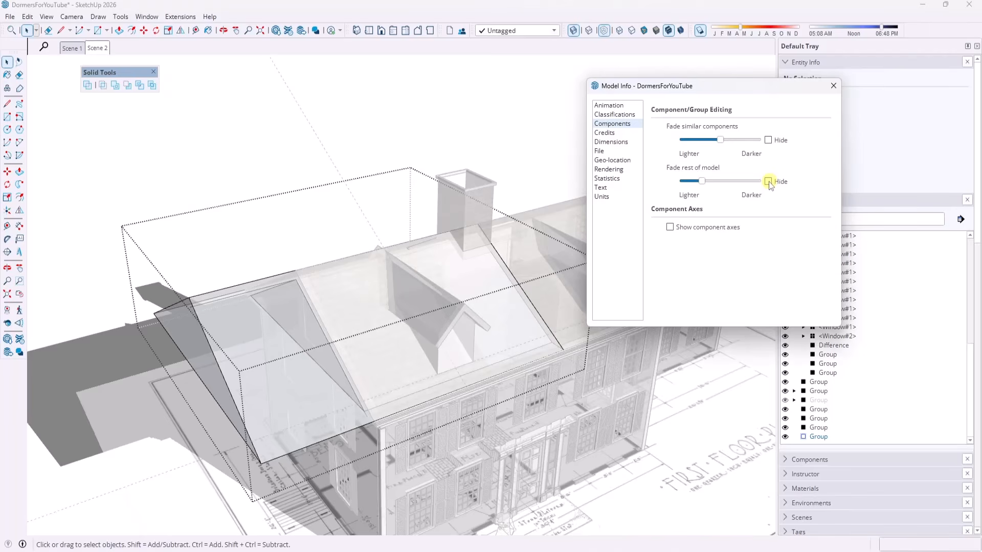
{"action": "left_click", "coordinate": [345, 217]}
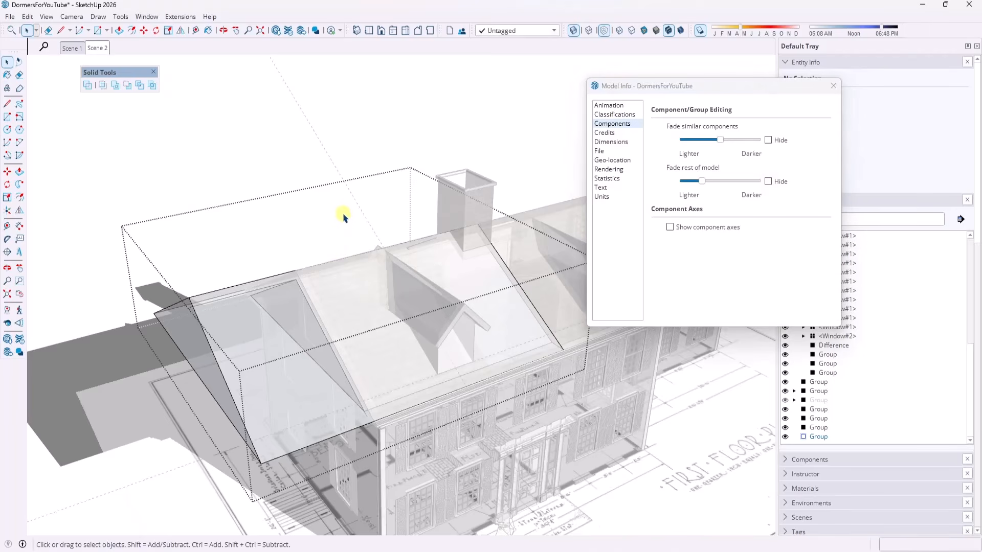
{"action": "key", "text": "h"}
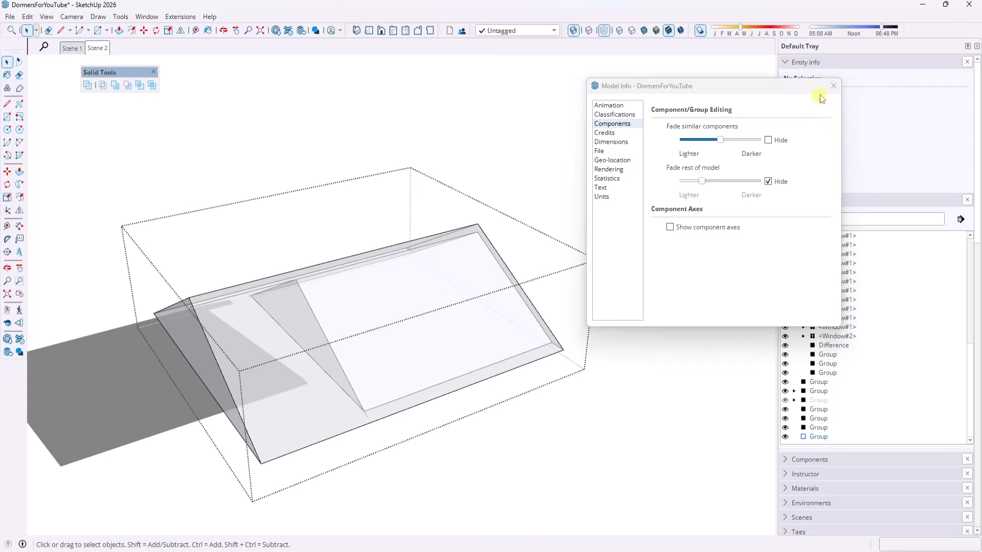
{"action": "left_click", "coordinate": [833, 86]}
- Extrude the recessed triangular face of the roof block about 21' 5 1/4" so it is flush with the band's far end
{"action": "middle_click_drag", "start_coordinate": [512, 194], "coordinate": [433, 471]}
{"action": "key", "text": "space"}
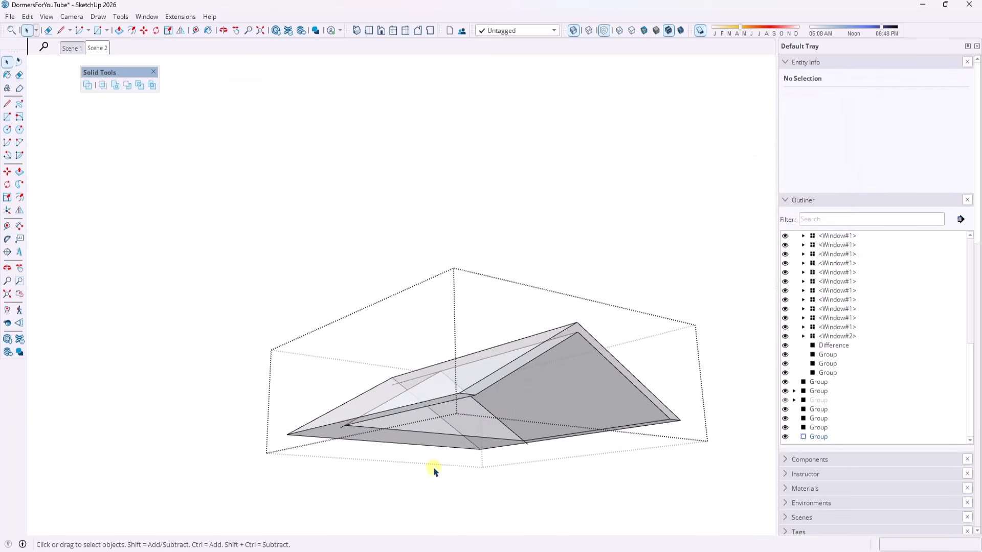
{"action": "key", "text": "p"}
{"action": "left_click", "coordinate": [449, 432]}
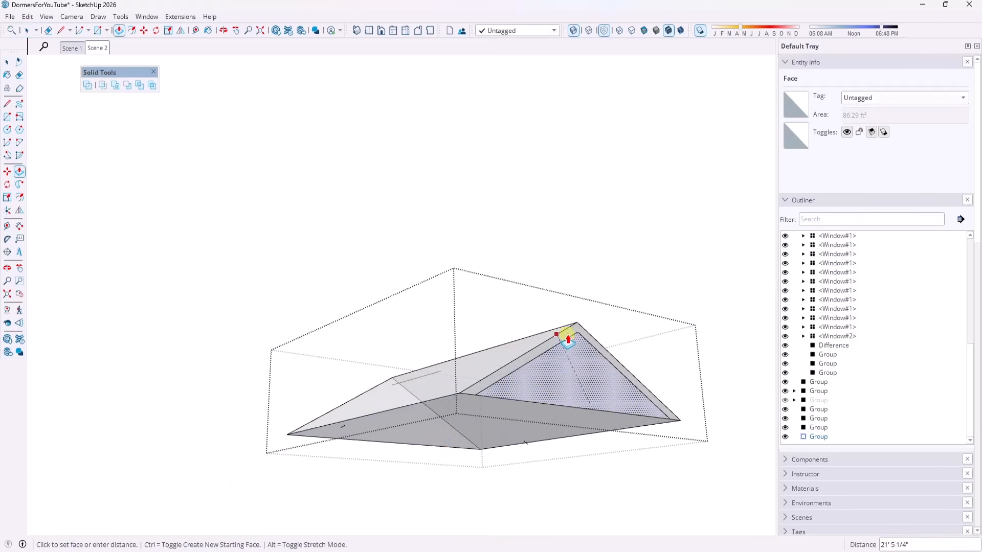
{"action": "left_click", "coordinate": [577, 335]}
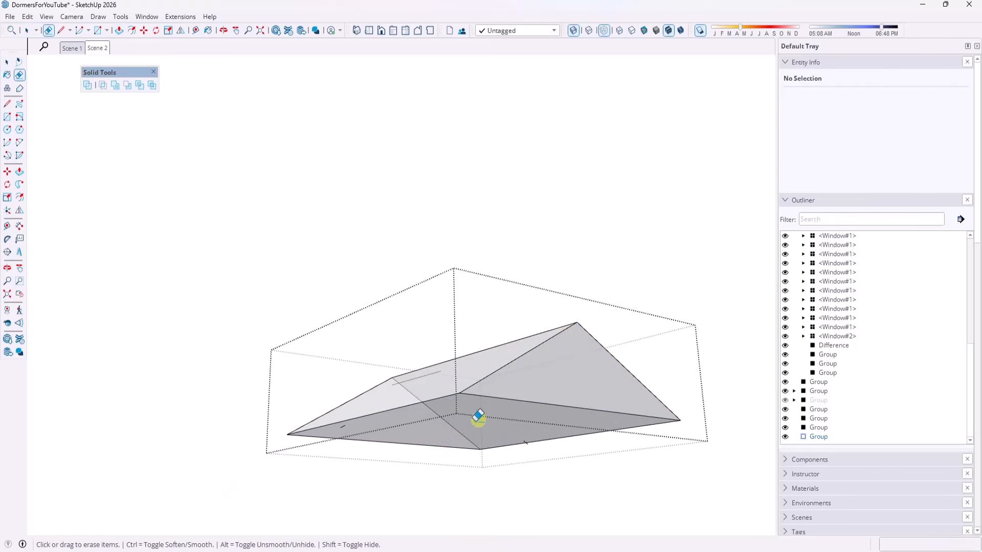
- Erase the stray edges left on the underside of the roof block and leave the group
{"action": "middle_click_drag", "start_coordinate": [478, 416], "coordinate": [494, 433]}
{"action": "key", "text": "e"}
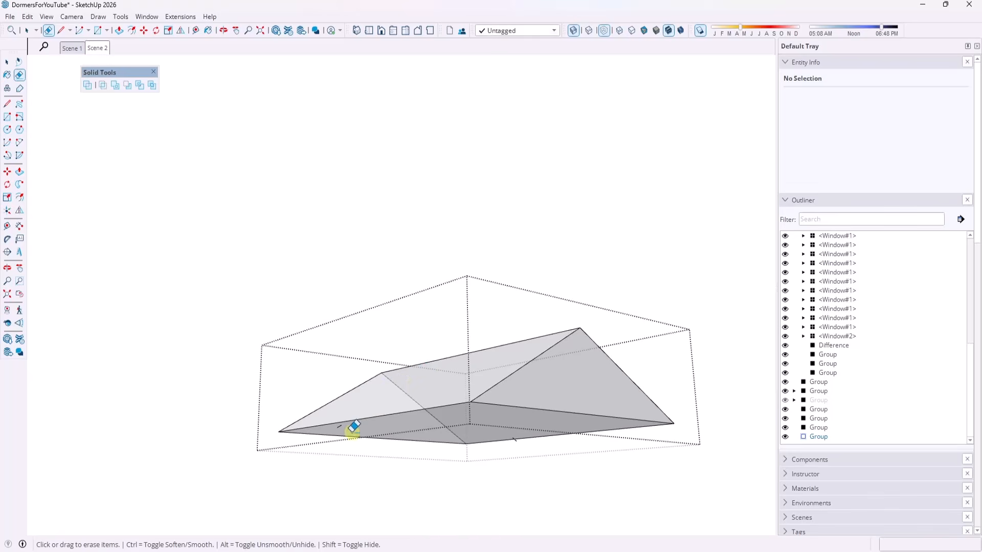
{"action": "scroll", "coordinate": [519, 435], "scroll_direction": "up", "scroll_amount": 4}
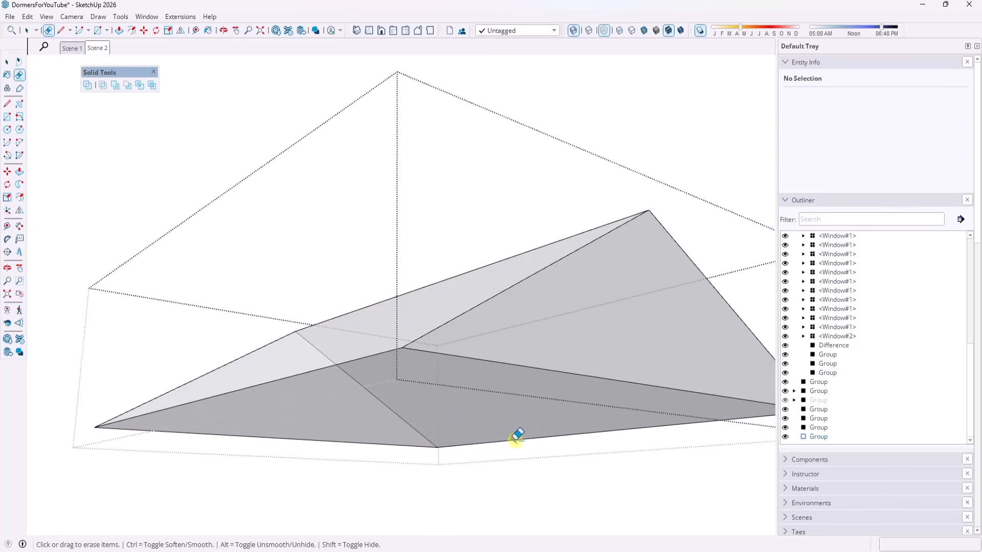
{"action": "scroll", "coordinate": [471, 505], "scroll_direction": "down", "scroll_amount": 2}
{"action": "scroll", "coordinate": [469, 510], "scroll_direction": "down", "scroll_amount": 2}
{"action": "middle_click_drag", "start_coordinate": [469, 510], "coordinate": [450, 504]}
{"action": "key", "text": "space"}
{"action": "left_click", "coordinate": [472, 276]}
- Turn off X-ray and subtract the solid roof block from the first dormer's roof
{"action": "middle_click_drag", "start_coordinate": [426, 412], "coordinate": [444, 471]}
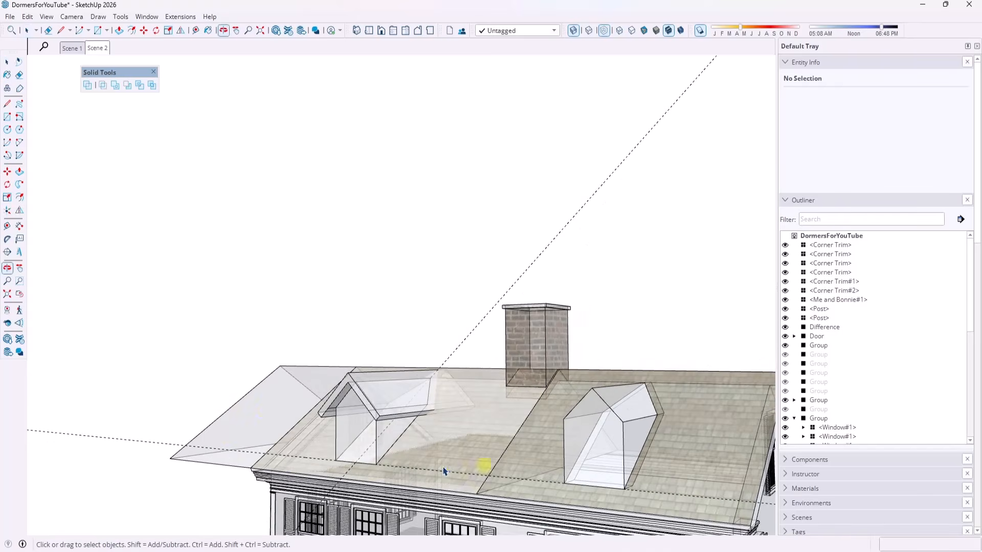
{"action": "left_click", "coordinate": [265, 413]}
{"action": "key", "text": "alt+x"}
{"action": "middle_click_drag", "start_coordinate": [215, 432], "coordinate": [368, 419]}
{"action": "scroll", "coordinate": [386, 430], "scroll_direction": "down", "scroll_amount": 2}
{"action": "scroll", "coordinate": [417, 428], "scroll_direction": "up", "scroll_amount": 3}
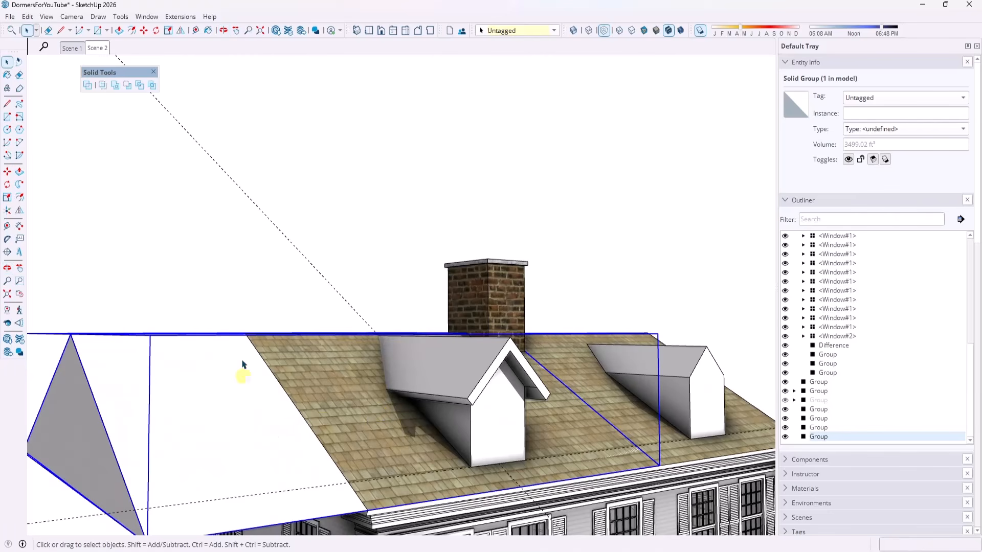
{"action": "left_click", "coordinate": [423, 366]}
- Delete the leftover fragment behind the main ridge inside the trimmed dormer roof's group, and leave the group
{"action": "middle_click_drag", "start_coordinate": [423, 366], "coordinate": [488, 381]}
{"action": "scroll", "coordinate": [485, 375], "scroll_direction": "up", "scroll_amount": 2}
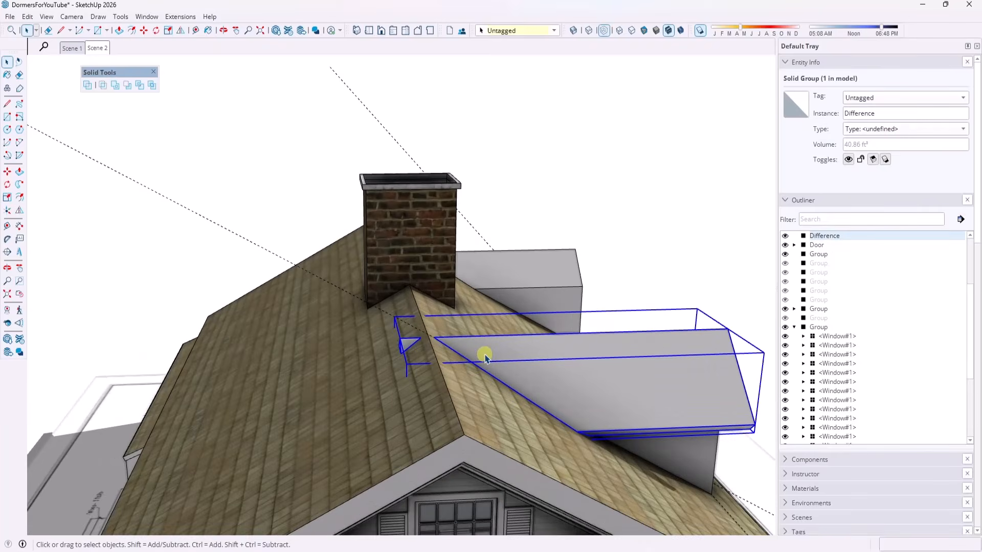
{"action": "double_click", "coordinate": [483, 358]}
{"action": "scroll", "coordinate": [435, 353], "scroll_direction": "up", "scroll_amount": 4}
{"action": "left_click_drag", "start_coordinate": [358, 306], "coordinate": [446, 382]}
{"action": "key", "text": "Delete"}
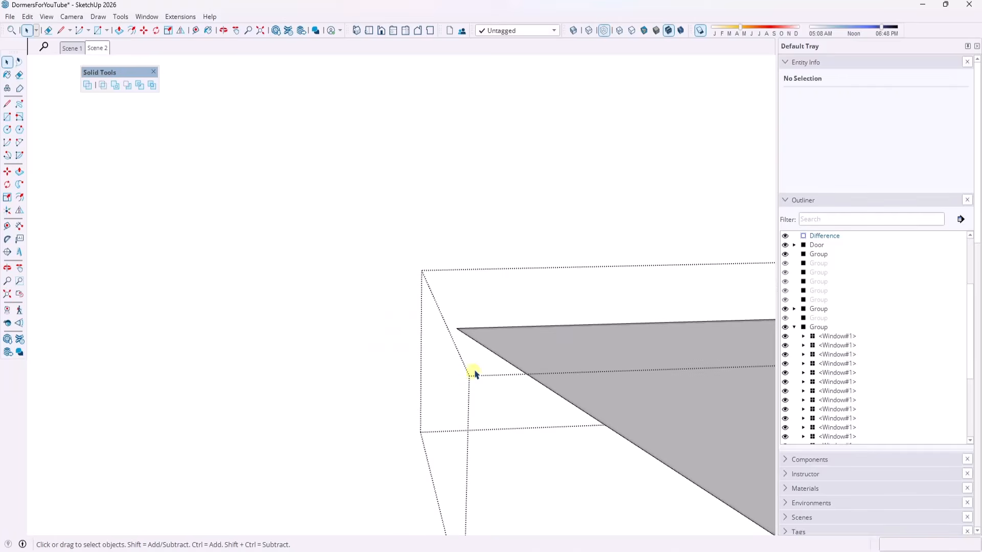
{"action": "left_click", "coordinate": [536, 172]}
- Copy the trimmed dormer roof about 19' 4 5/8" along the red axis onto the second dormer, using the base midpoints of both dormer fronts
{"action": "scroll", "coordinate": [542, 213], "scroll_direction": "down", "scroll_amount": 4}
{"action": "middle_click_drag", "start_coordinate": [461, 271], "coordinate": [287, 319]}
{"action": "left_click", "coordinate": [267, 256]}
{"action": "key", "text": "m"}
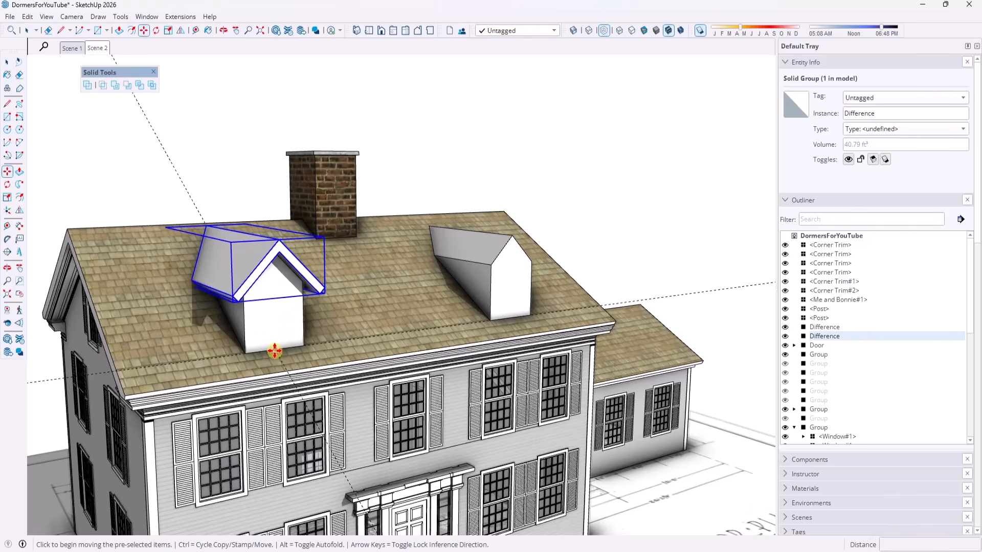
{"action": "left_click", "coordinate": [275, 351]}
{"action": "key", "text": "ctrl"}
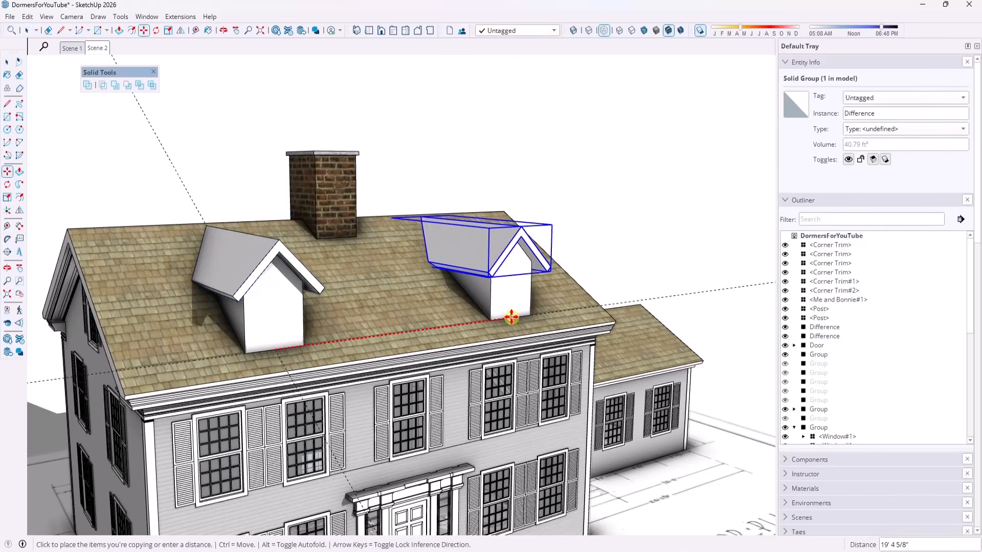
{"action": "left_click", "coordinate": [511, 317]}
{"action": "key", "text": "space"}
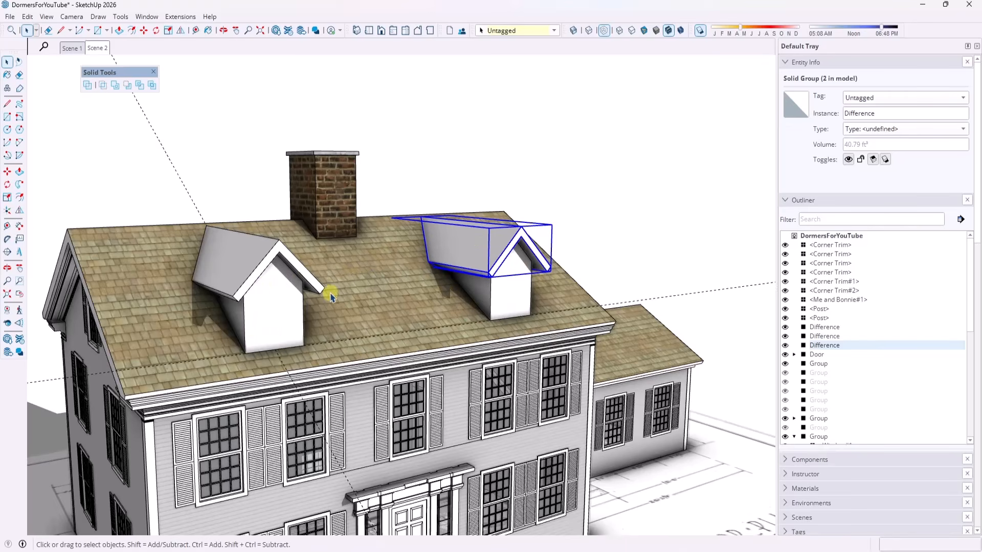
- Delete the second dormer, both its roof and its body, from the front roof slope
{"action": "middle_click_drag", "start_coordinate": [339, 296], "coordinate": [336, 269]}
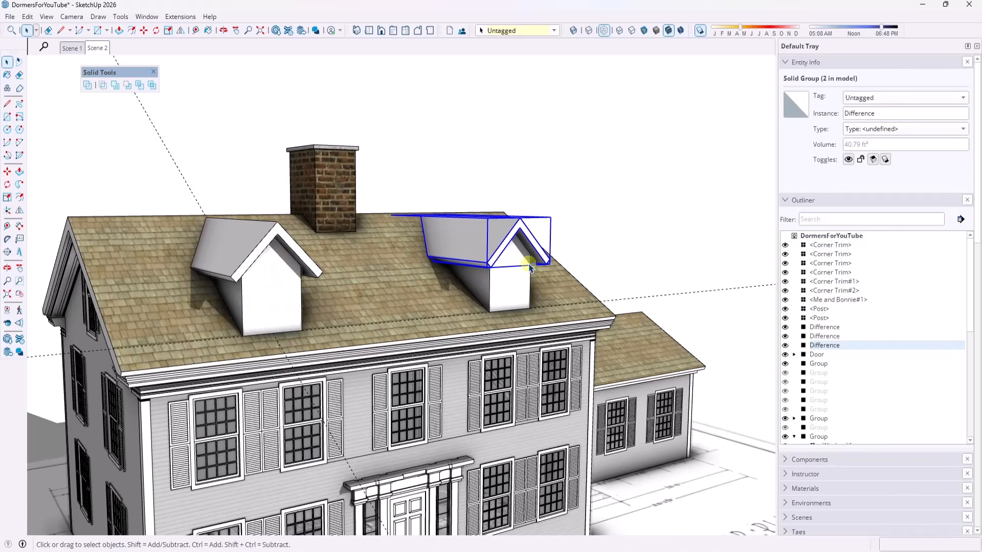
{"action": "scroll", "coordinate": [409, 283], "scroll_direction": "down", "scroll_amount": 2}
{"action": "scroll", "coordinate": [299, 281], "scroll_direction": "up", "scroll_amount": 1}
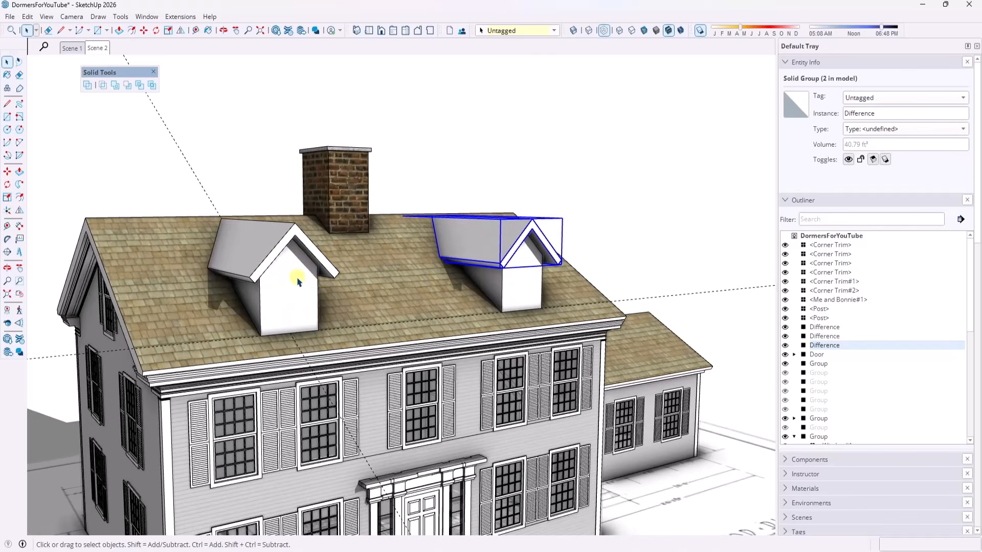
{"action": "middle_click_drag", "start_coordinate": [298, 281], "coordinate": [539, 242]}
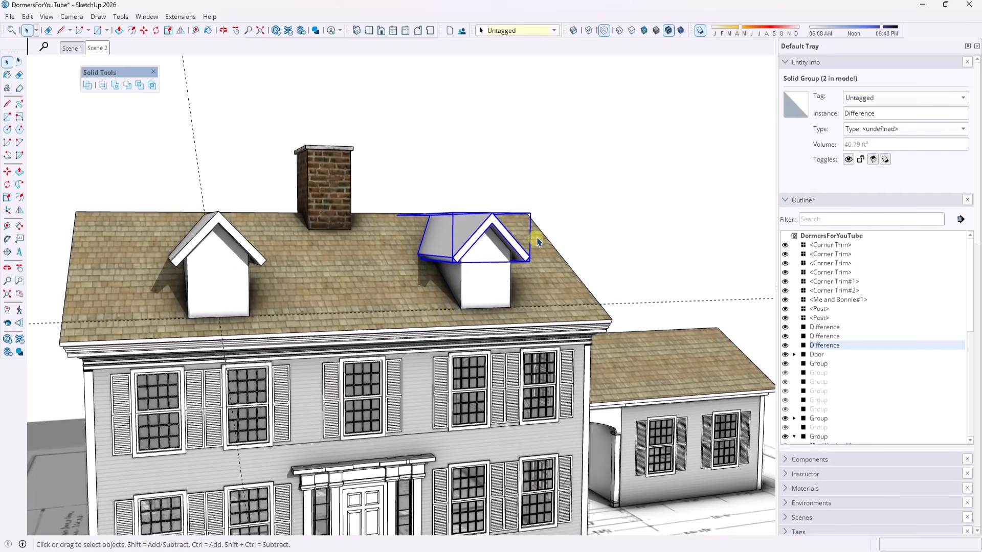
{"action": "key", "text": "Delete"}
- Combine the first dormer's body and trimmed roof into a component named "Dormer"
{"action": "middle_click_drag", "start_coordinate": [432, 302], "coordinate": [230, 280]}
{"action": "left_click", "coordinate": [229, 277]}
{"action": "left_click", "coordinate": [225, 238], "text": "shift"}
{"action": "right_click", "coordinate": [225, 233]}
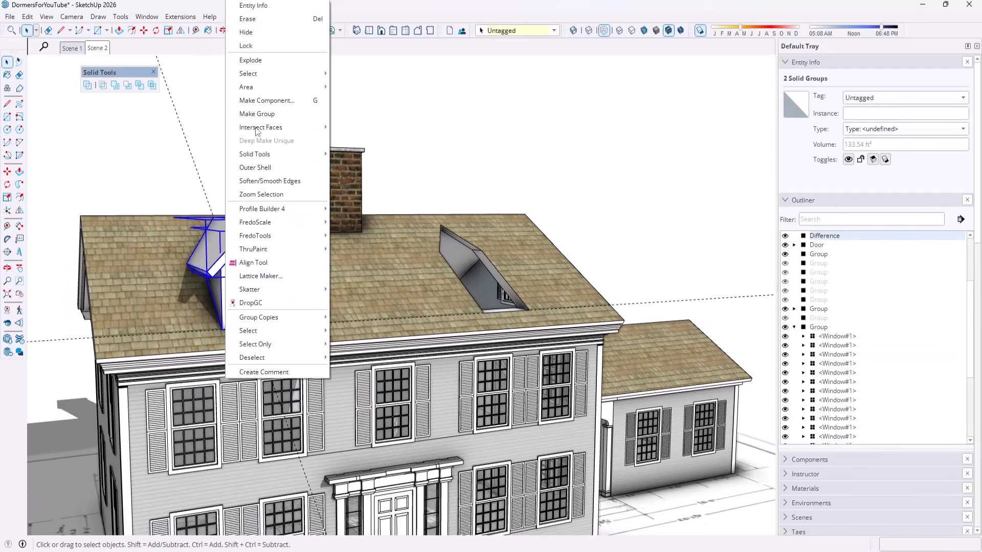
{"action": "left_click", "coordinate": [266, 101]}
{"action": "type", "text": "D"}
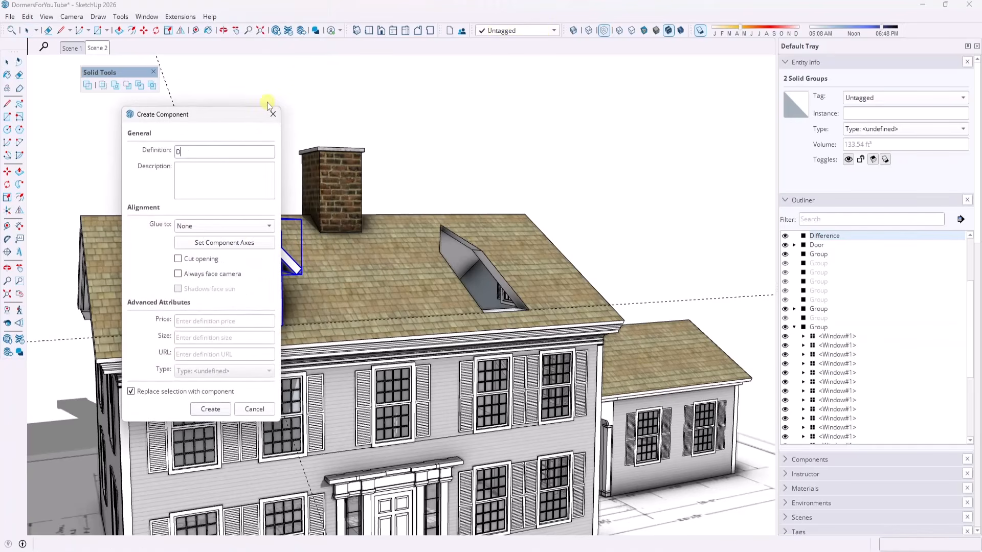
{"action": "type", "text": "ro"}
{"action": "key", "text": "BackSpace"}
{"action": "key", "text": "BackSpace"}
{"action": "type", "text": "ormer"}
{"action": "key", "text": "Return"}
- Copy the Dormer component along the red axis onto the second roof opening, aligning the dormer fronts' base midpoints
{"action": "key", "text": "m"}
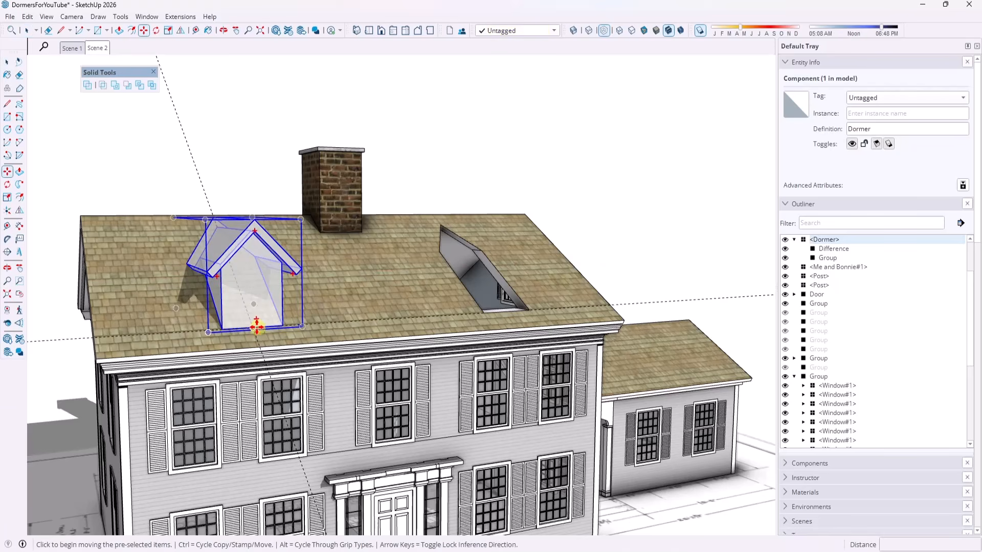
{"action": "key", "text": "ctrl"}
{"action": "left_click", "coordinate": [256, 327]}
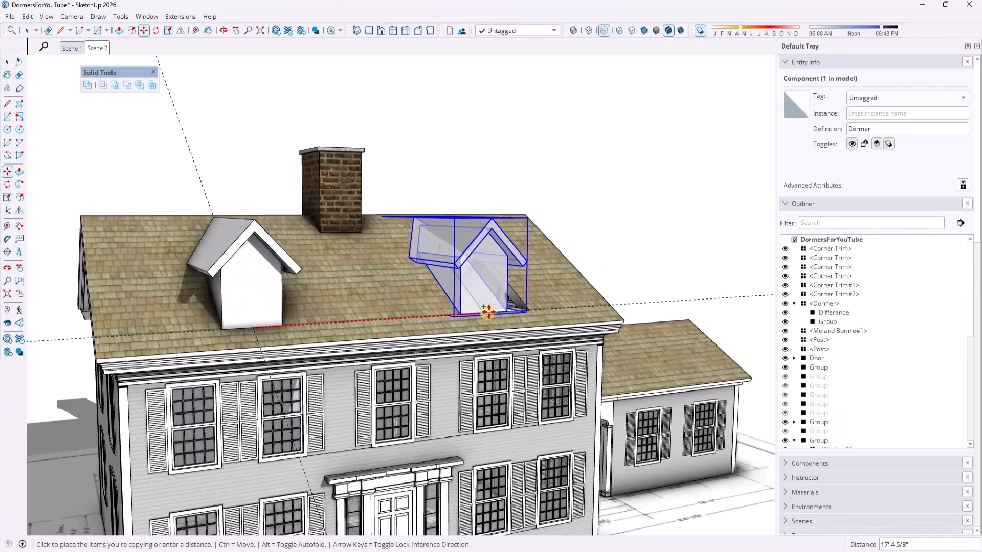
{"action": "left_click", "coordinate": [509, 310]}
{"action": "key", "text": "space"}
{"action": "left_click", "coordinate": [658, 141]}
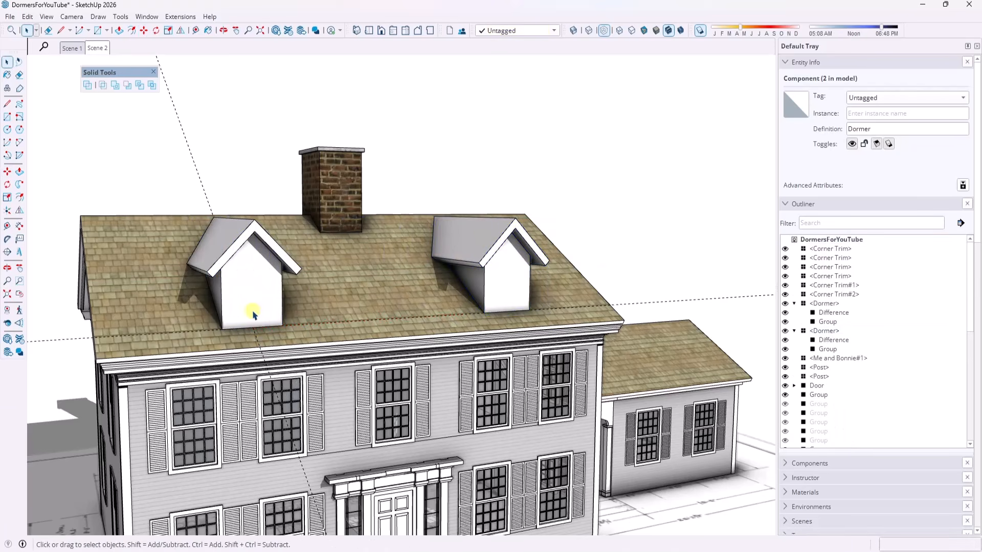
- Inside the first dormer's body group, draw a 4' by 4' rectangle on the front face below the gable
{"action": "middle_click_drag", "start_coordinate": [254, 314], "coordinate": [256, 276]}
{"action": "double_click", "coordinate": [263, 281]}
{"action": "scroll", "coordinate": [266, 281], "scroll_direction": "up", "scroll_amount": 2}
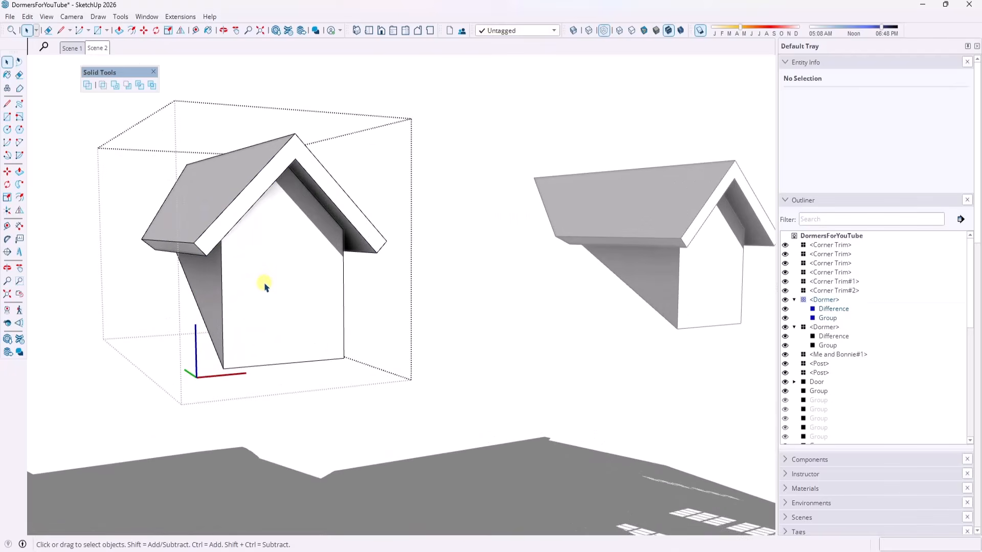
{"action": "left_click", "coordinate": [264, 285]}
{"action": "double_click", "coordinate": [281, 280]}
{"action": "left_click", "coordinate": [258, 265]}
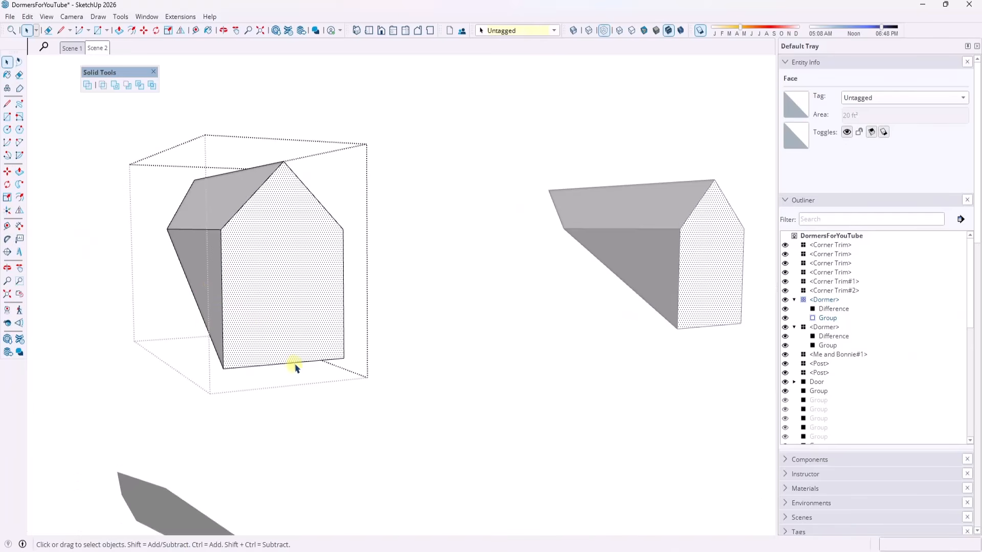
{"action": "key", "text": "l"}
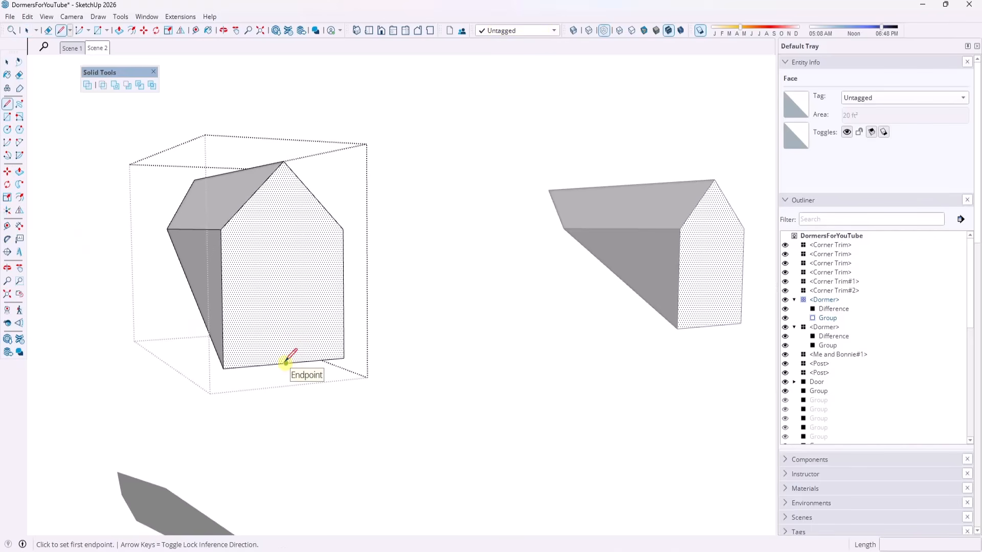
{"action": "key", "text": "r"}
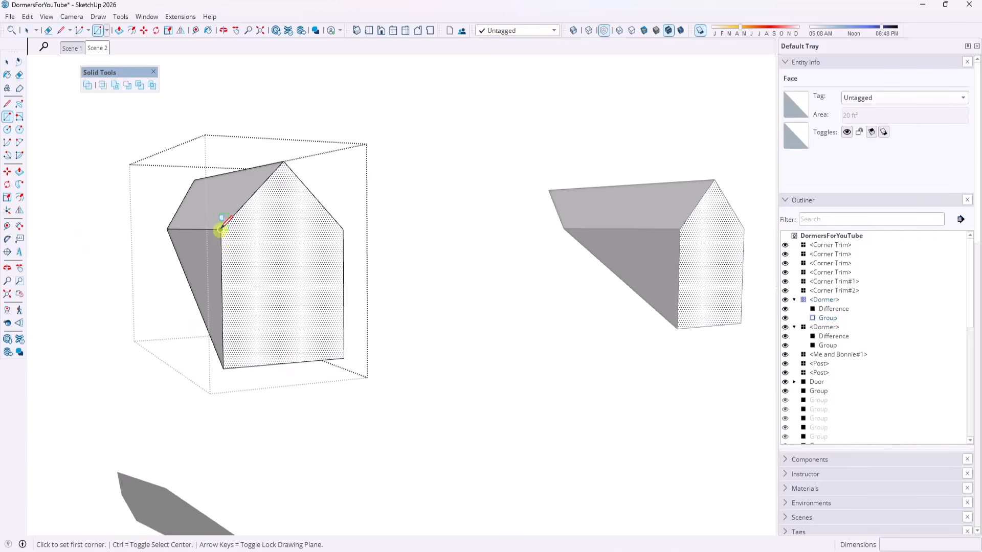
{"action": "left_click", "coordinate": [221, 229]}
{"action": "left_click", "coordinate": [343, 358]}
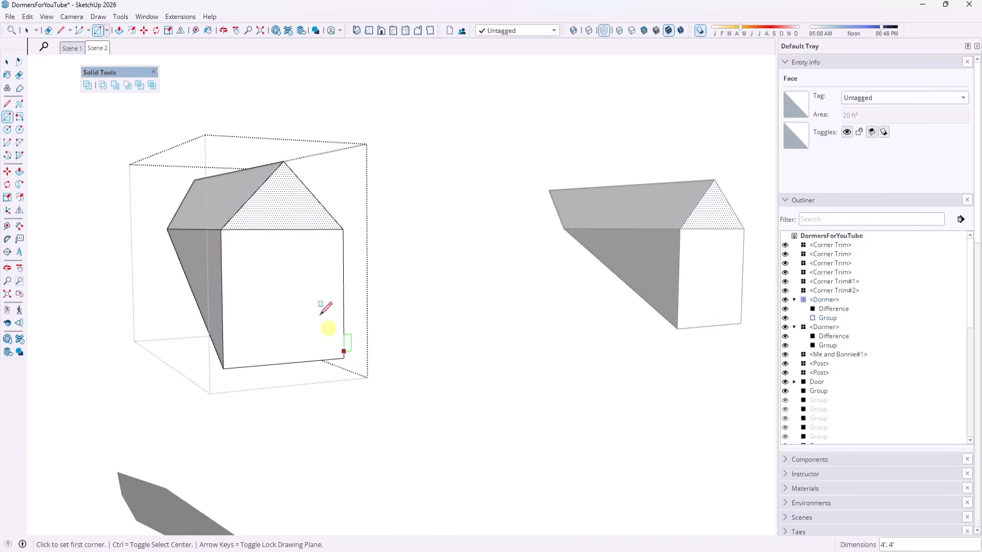
- Offset the square front face's outline inward by 6"
{"action": "key", "text": "space"}
{"action": "left_click", "coordinate": [263, 271]}
{"action": "key", "text": "f"}
{"action": "left_click", "coordinate": [221, 254]}
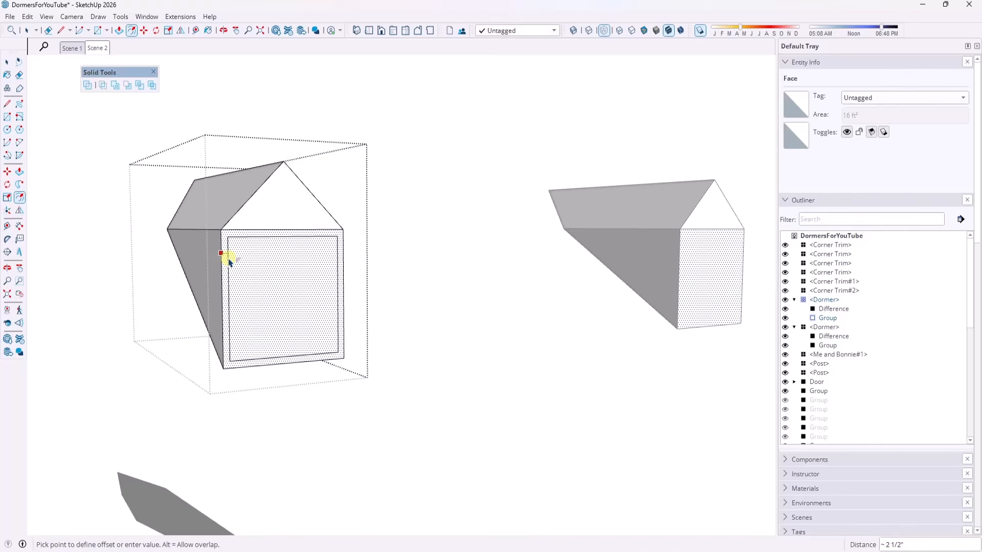
{"action": "type", "text": "1'"}
{"action": "key", "text": "Return"}
{"action": "type", "text": "6"}
{"action": "key", "text": "Return"}
{"action": "key", "text": "space"}
- Delete the inner face and the eave-level dividing edge to open a window hole in the dormer front, and leave the component
{"action": "left_click", "coordinate": [254, 262]}
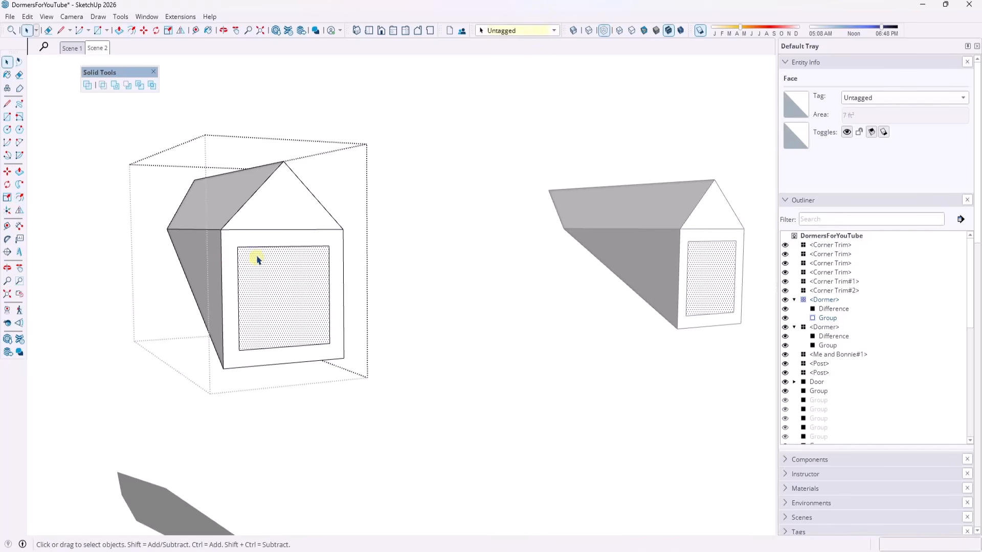
{"action": "left_click", "coordinate": [262, 248]}
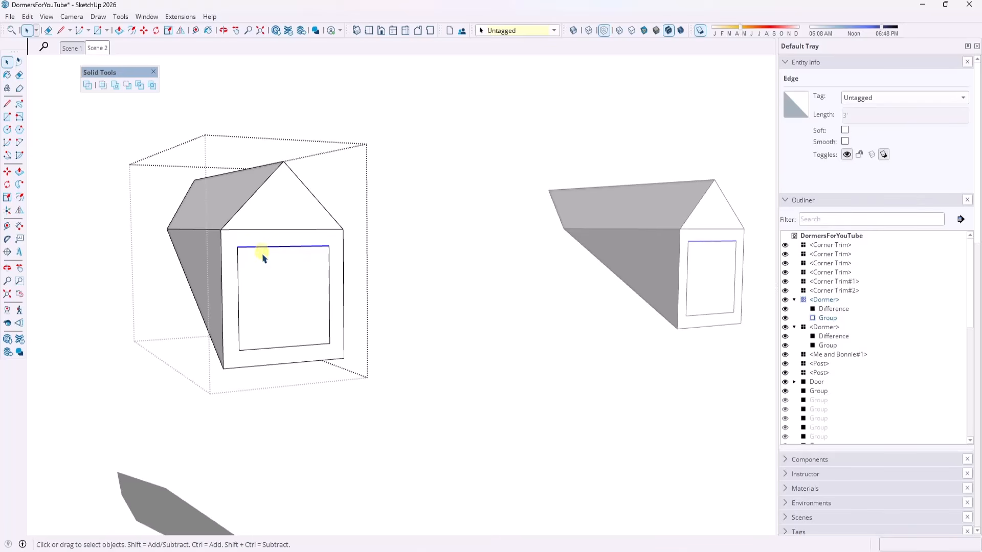
{"action": "left_click", "coordinate": [296, 290]}
{"action": "middle_click_drag", "start_coordinate": [281, 287], "coordinate": [282, 283]}
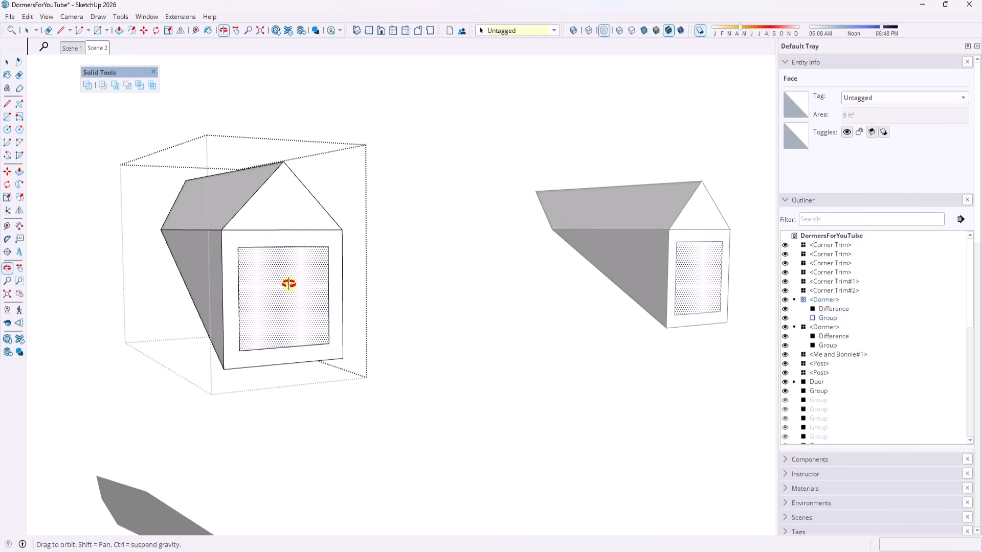
{"action": "key", "text": "Delete"}
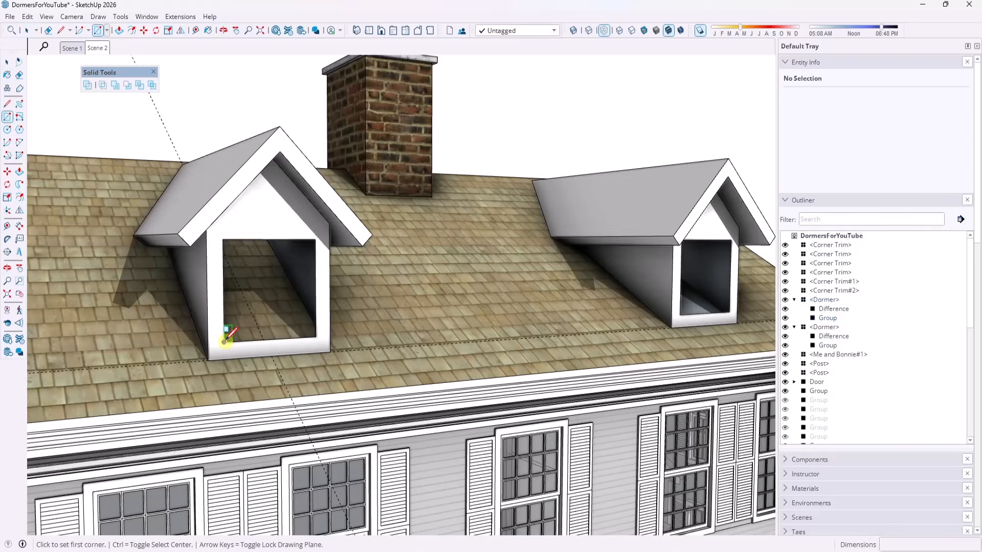
- Draw a rectangle filling the first dormer's window opening and make it a component named "Window"
{"action": "scroll", "coordinate": [276, 268], "scroll_direction": "up", "scroll_amount": 4}
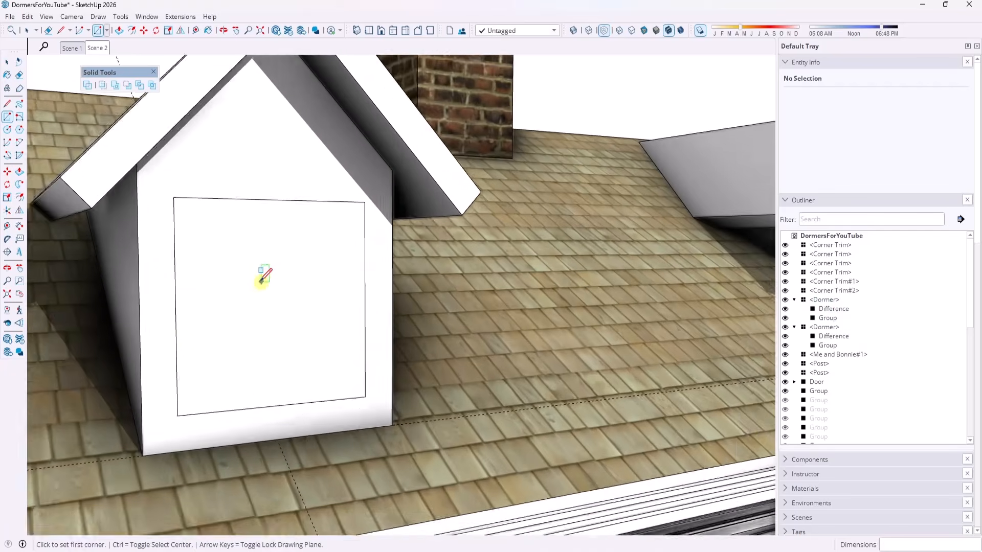
{"action": "key", "text": "space"}
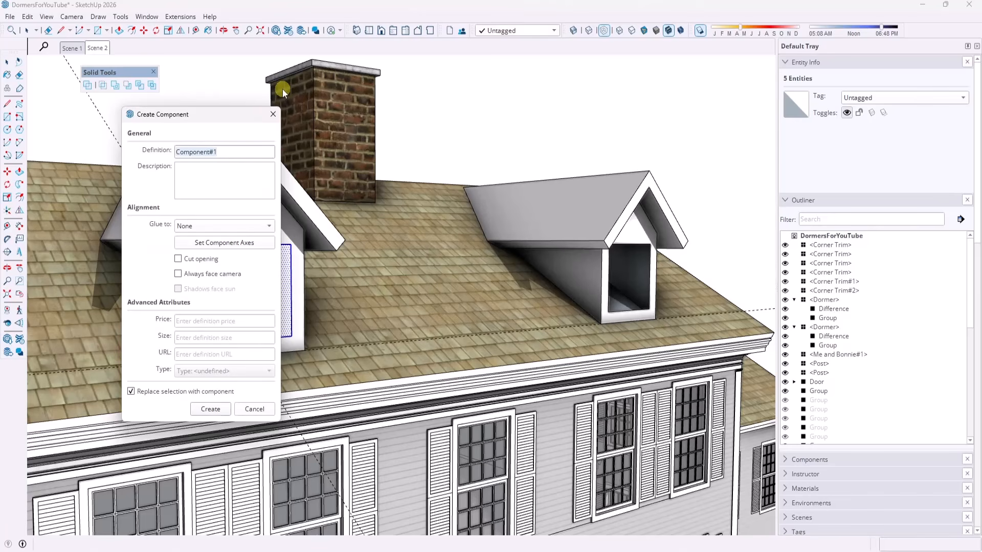
{"action": "type", "text": "dow"}
{"action": "key", "text": "Return"}
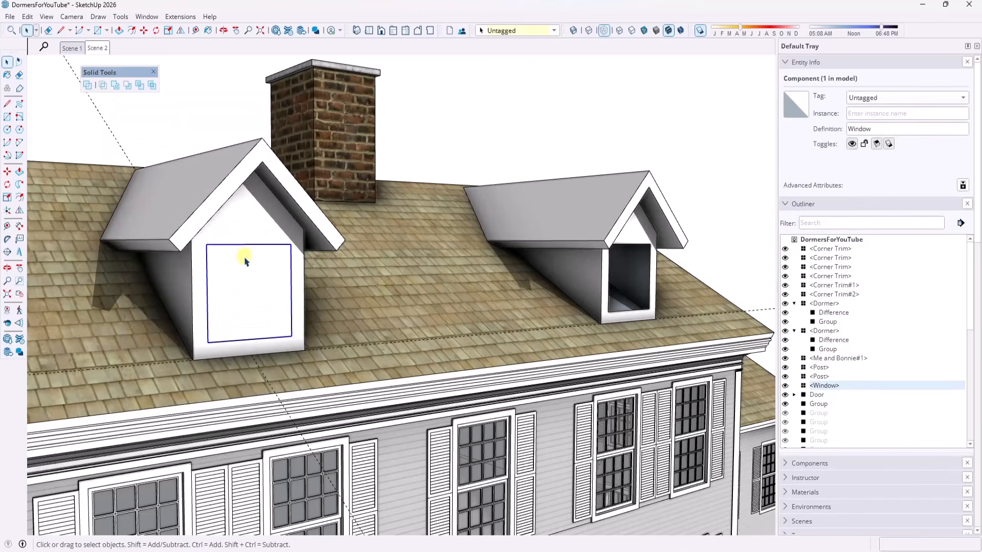
- Inside the Window component, offset the face's outline inward by 1" to form the frame
{"action": "double_click", "coordinate": [242, 279]}
{"action": "key", "text": "f"}
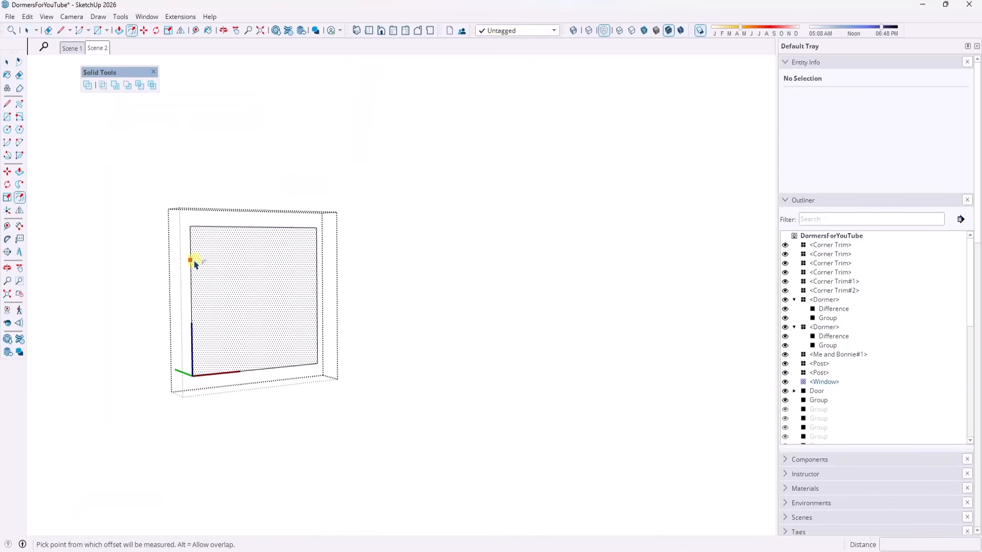
{"action": "left_click", "coordinate": [194, 262]}
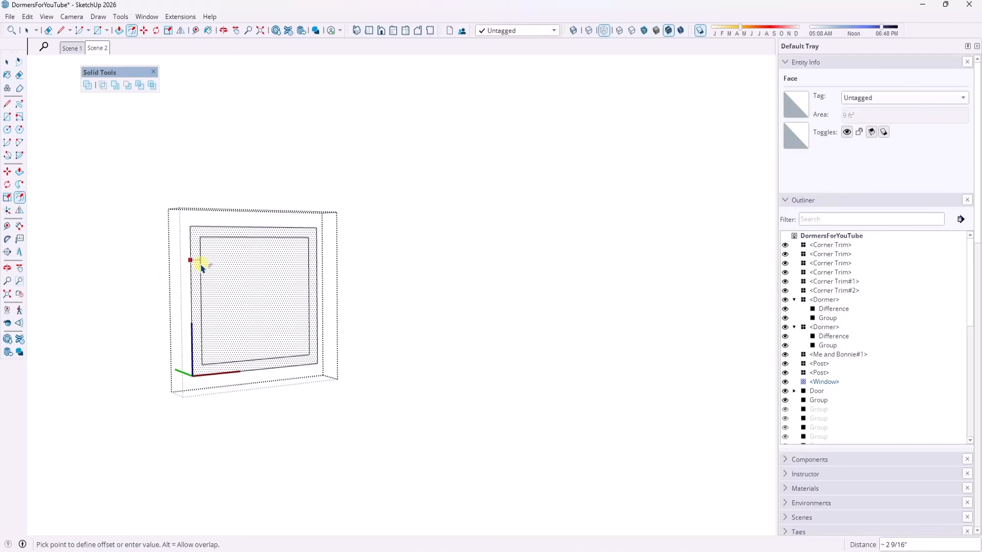
{"action": "left_click", "coordinate": [203, 269]}
{"action": "key", "text": "space"}
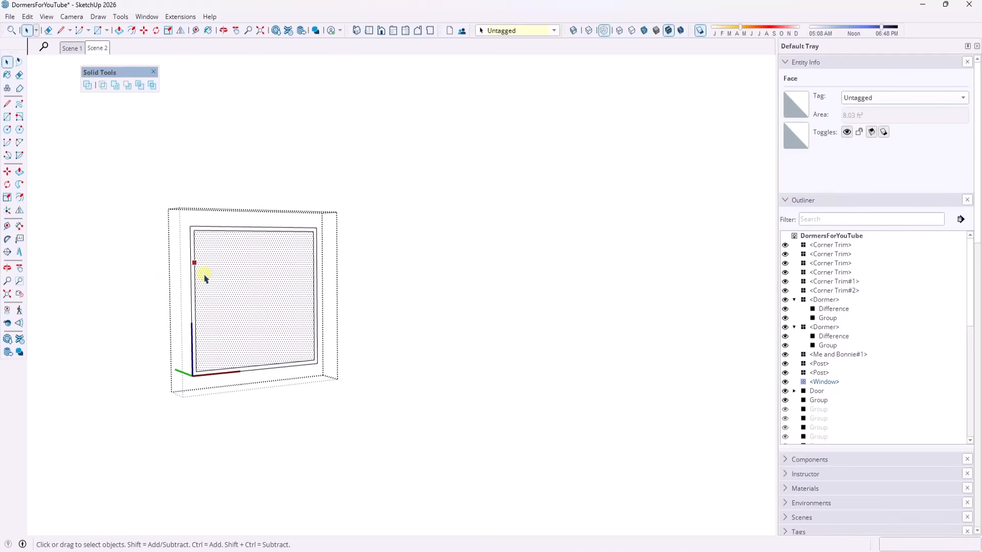
- Copy the frame's left inner edge 2' 10" to the right inner edge and divide the span into three equal parts
{"action": "left_click", "coordinate": [194, 280]}
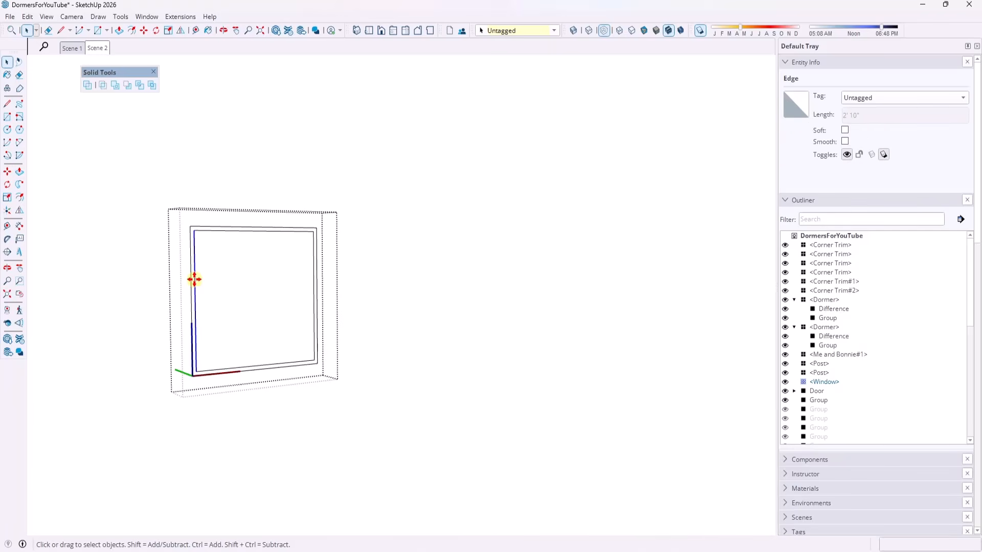
{"action": "key", "text": "m"}
{"action": "left_click", "coordinate": [196, 233]}
{"action": "key", "text": "ctrl"}
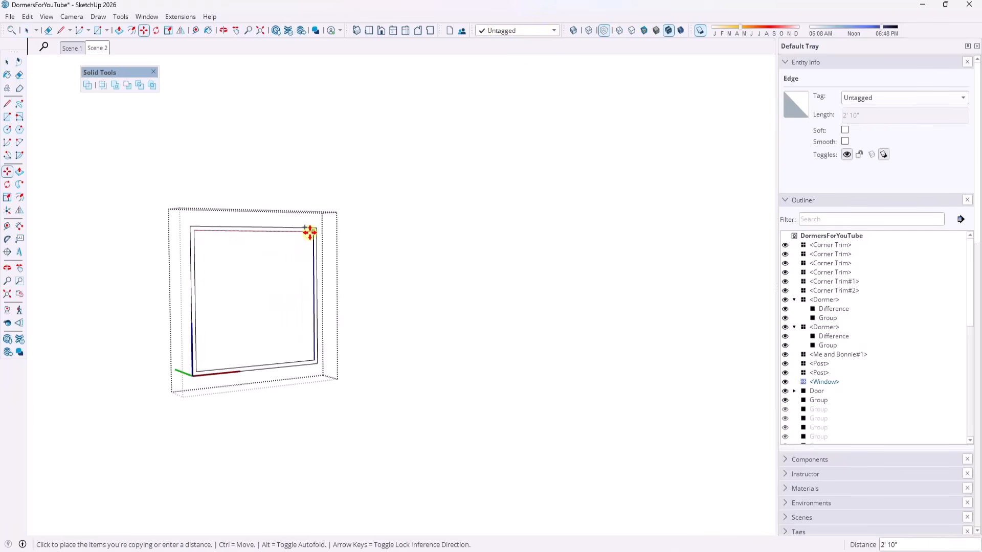
{"action": "left_click", "coordinate": [312, 232]}
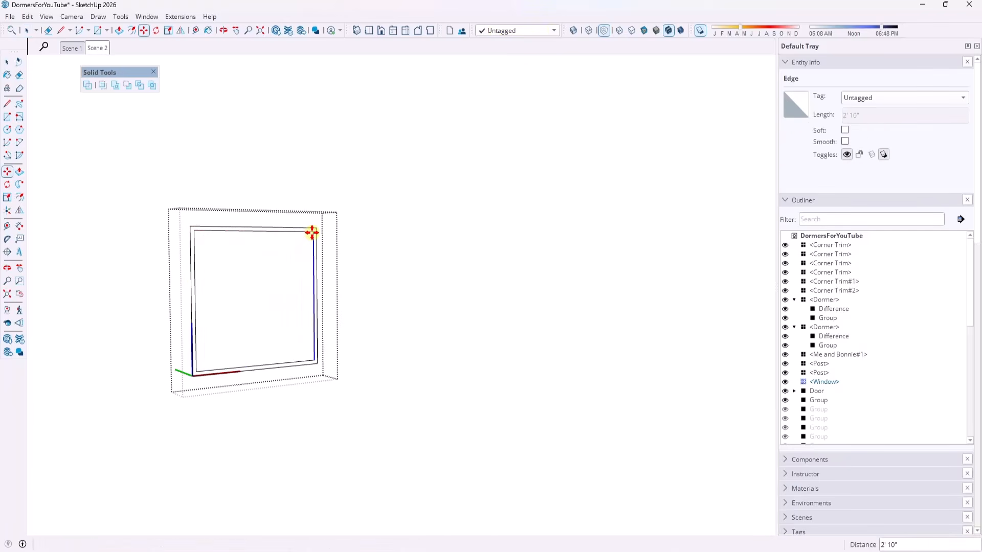
{"action": "type", "text": "/3"}
{"action": "key", "text": "Return"}
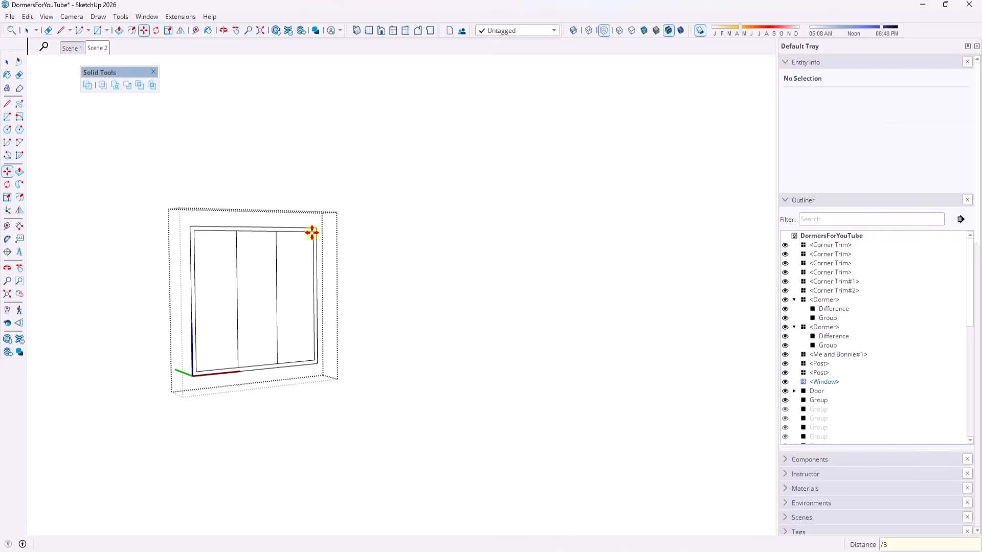
- Copy the two vertical divider lines 0.5" to the right along the frame's bottom inner edge
{"action": "key", "text": "space"}
{"action": "left_click", "coordinate": [237, 279]}
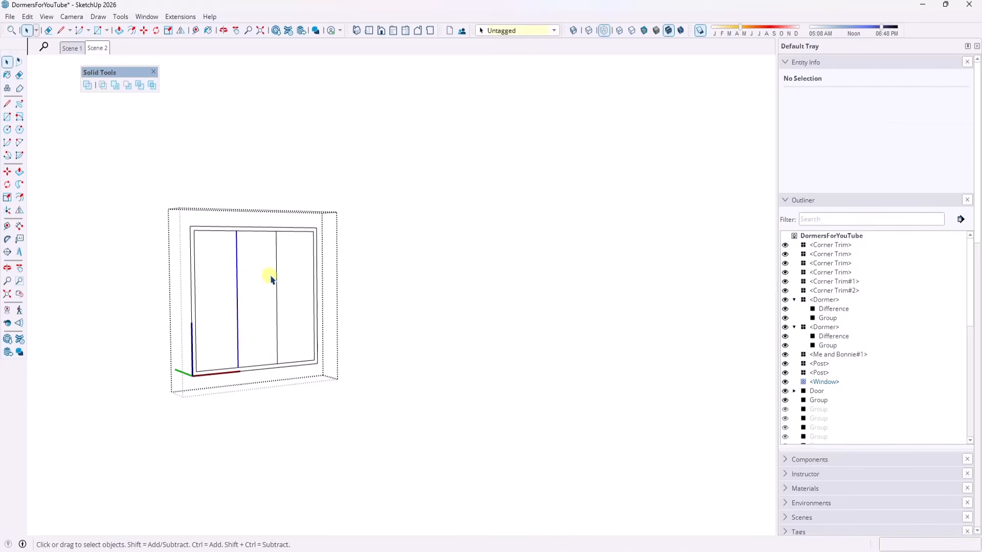
{"action": "left_click", "coordinate": [277, 278], "text": "ctrl"}
{"action": "key", "text": "m"}
{"action": "scroll", "coordinate": [276, 358], "scroll_direction": "up", "scroll_amount": 5}
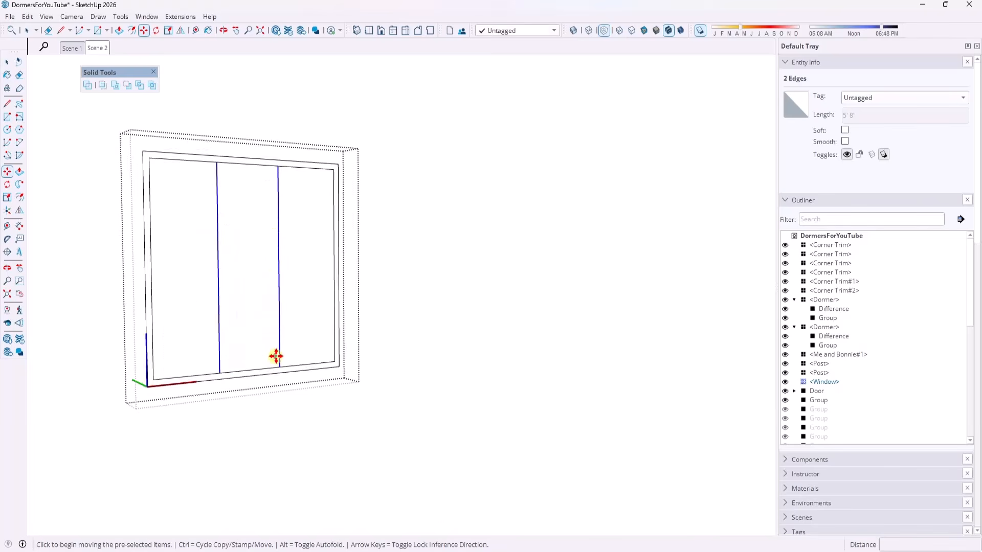
{"action": "key", "text": "ctrl"}
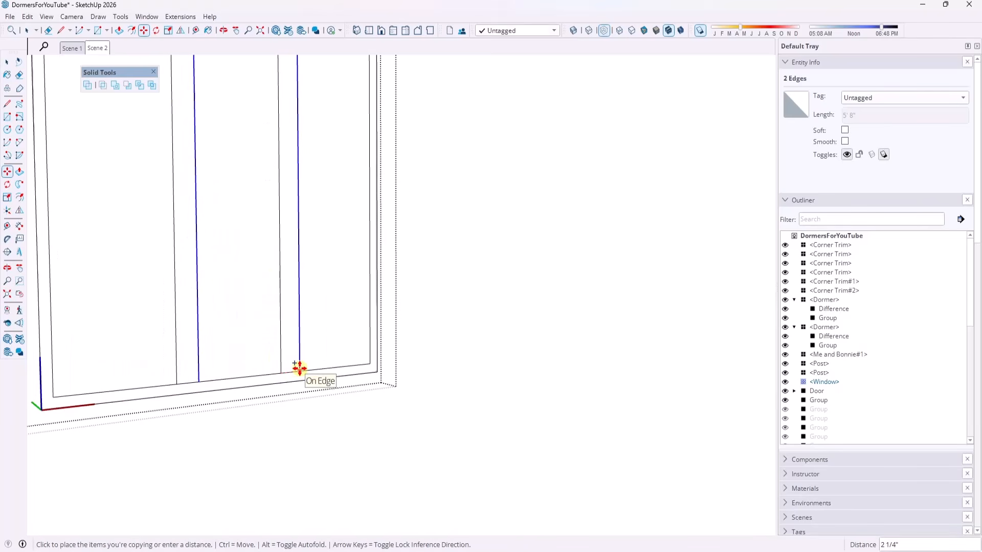
{"action": "type", "text": ".5"}
{"action": "key", "text": "Return"}
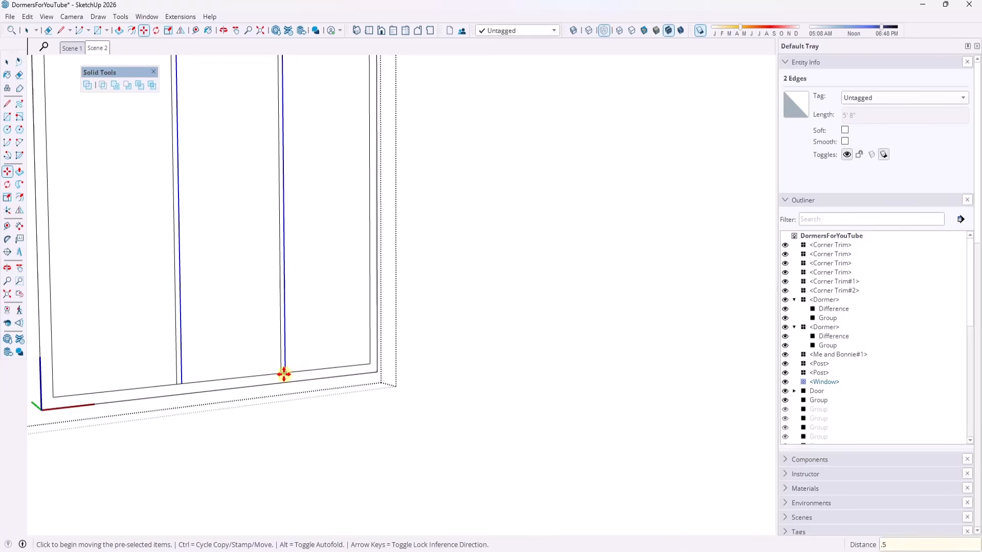
- Copy the two offset divider edges to the left side of the original divider lines to complete the muntin widths
{"action": "left_click", "coordinate": [284, 372]}
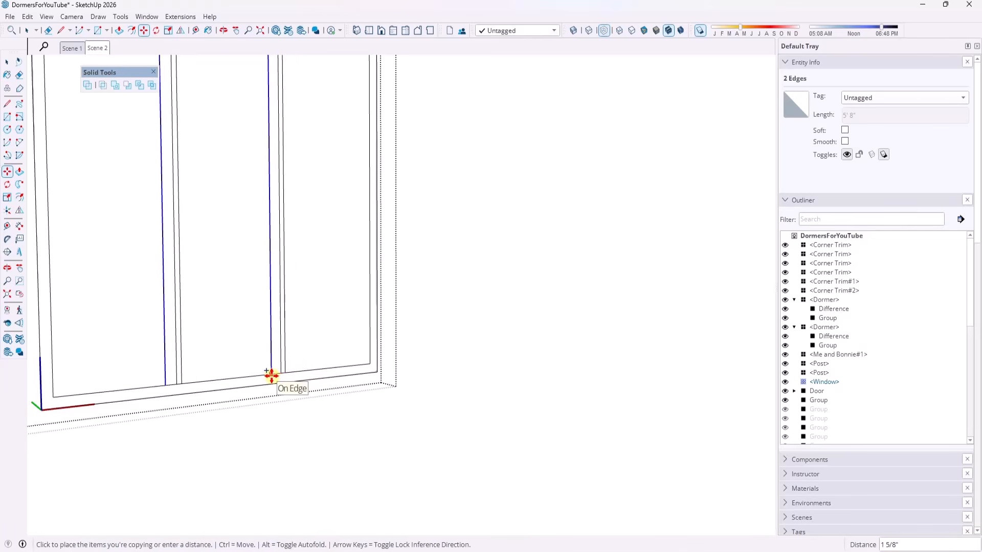
{"action": "left_click", "coordinate": [271, 376]}
{"action": "key", "text": "space"}
{"action": "scroll", "coordinate": [221, 325], "scroll_direction": "down", "scroll_amount": 4}
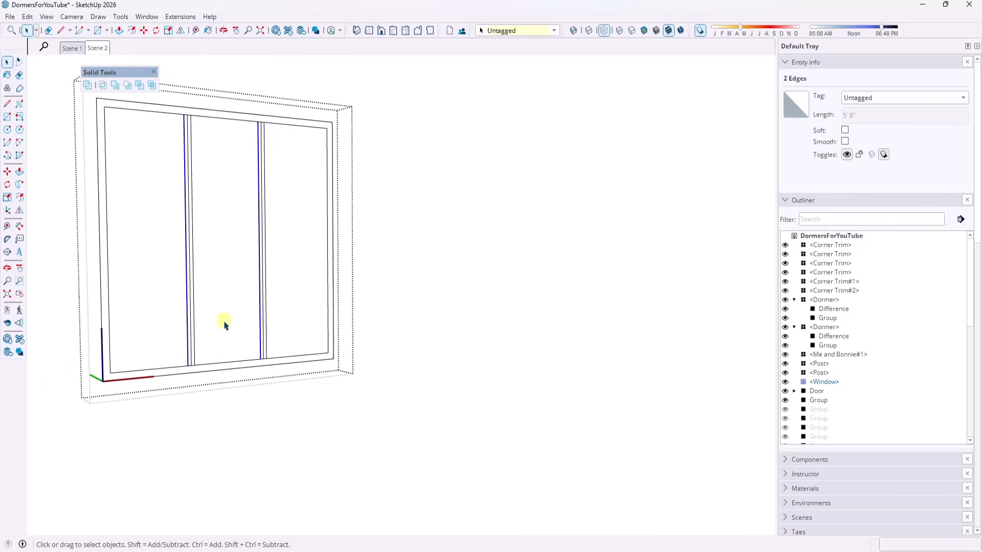
- Rotate a copy of the two vertical muntins a quarter turn about the window's centre to form two horizontal muntins
{"action": "left_click_drag", "start_coordinate": [186, 164], "coordinate": [213, 363]}
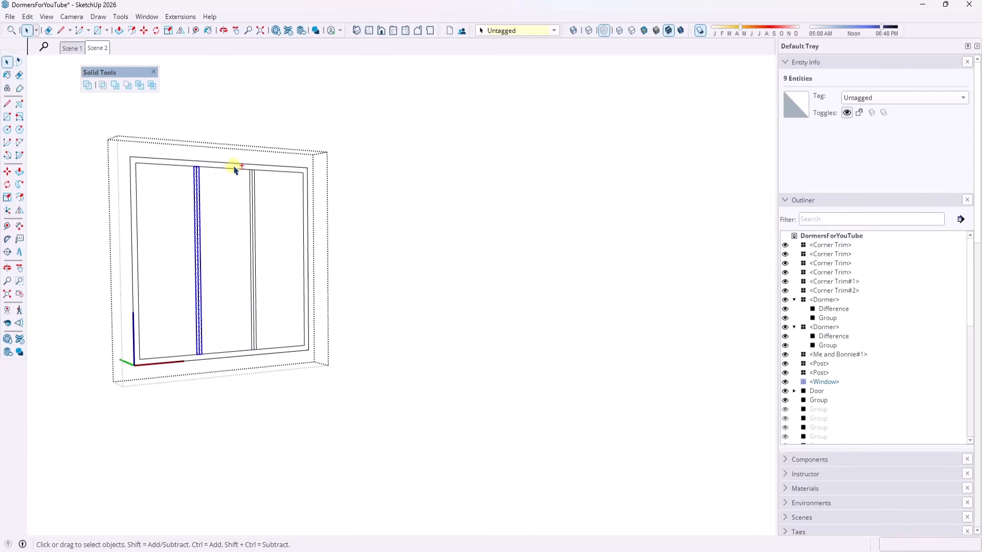
{"action": "left_click_drag", "start_coordinate": [234, 164], "coordinate": [269, 358], "text": "ctrl"}
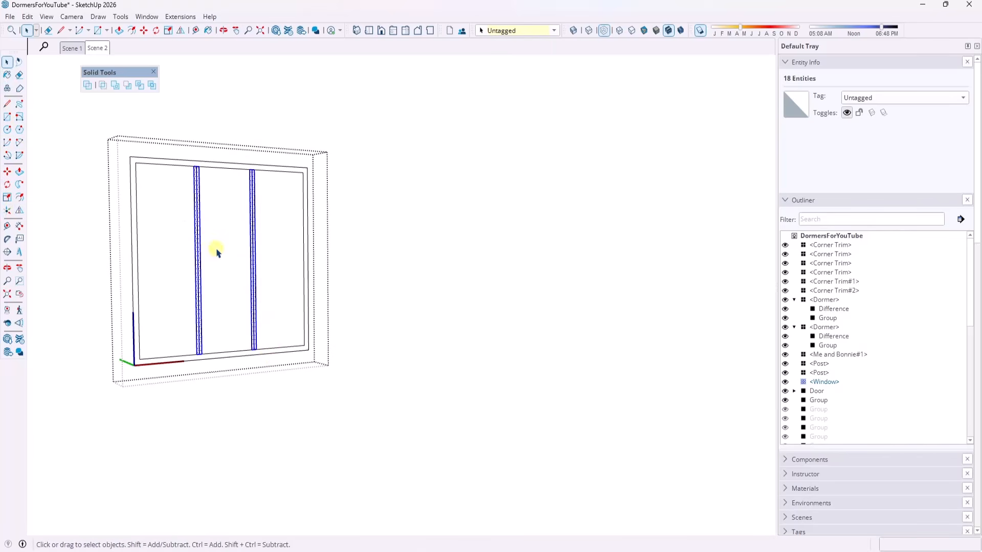
{"action": "key", "text": "q"}
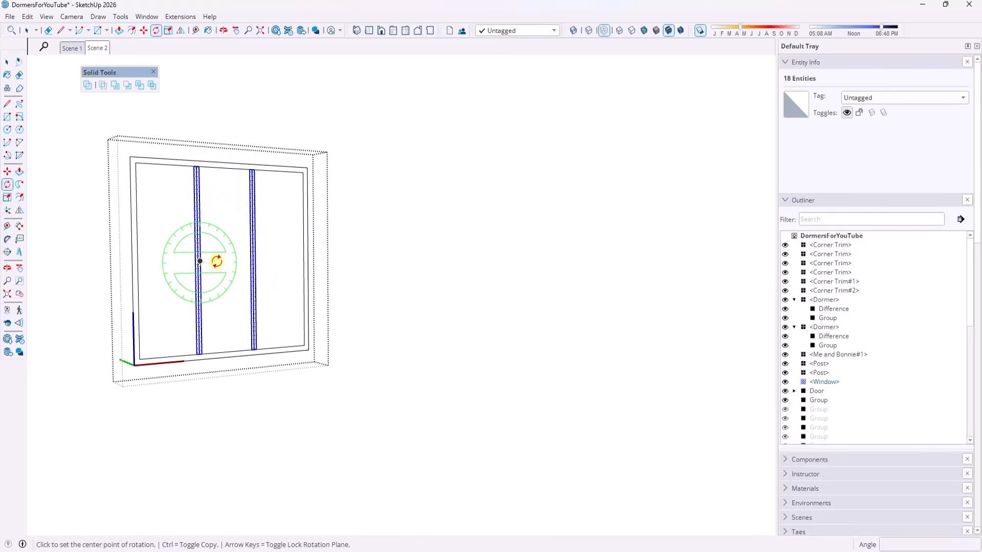
{"action": "middle_click_drag", "start_coordinate": [225, 253], "coordinate": [220, 381]}
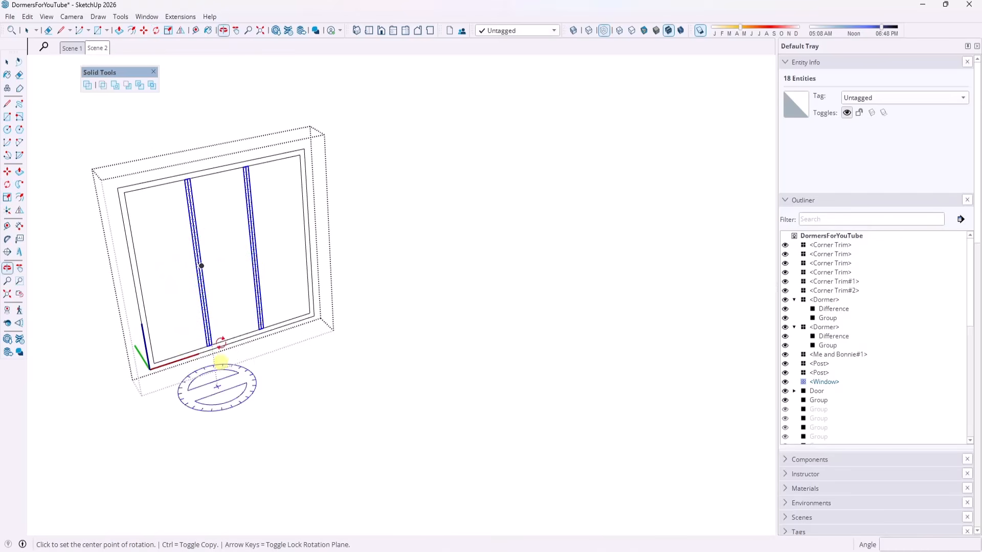
{"action": "left_click", "coordinate": [228, 260]}
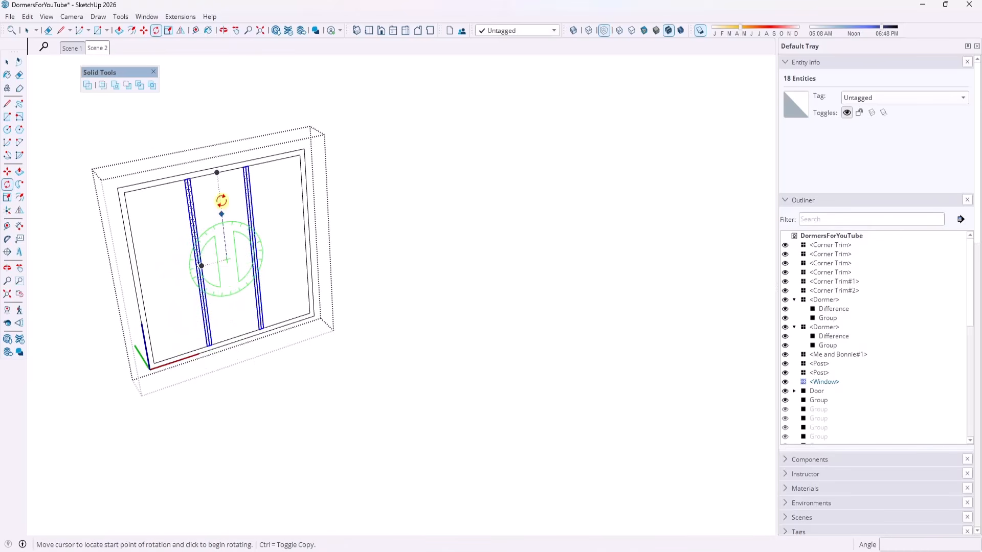
{"action": "left_click", "coordinate": [216, 175]}
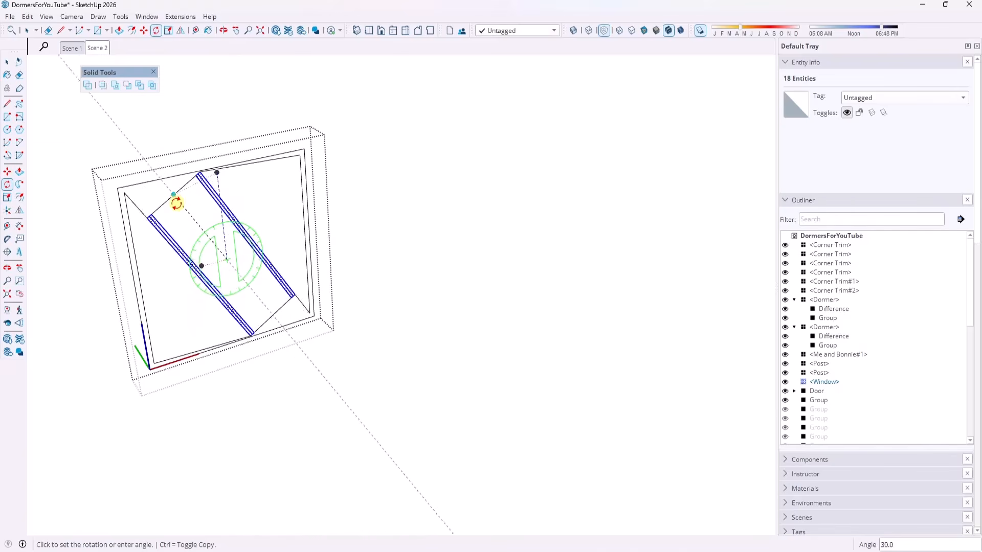
{"action": "key", "text": "ctrl"}
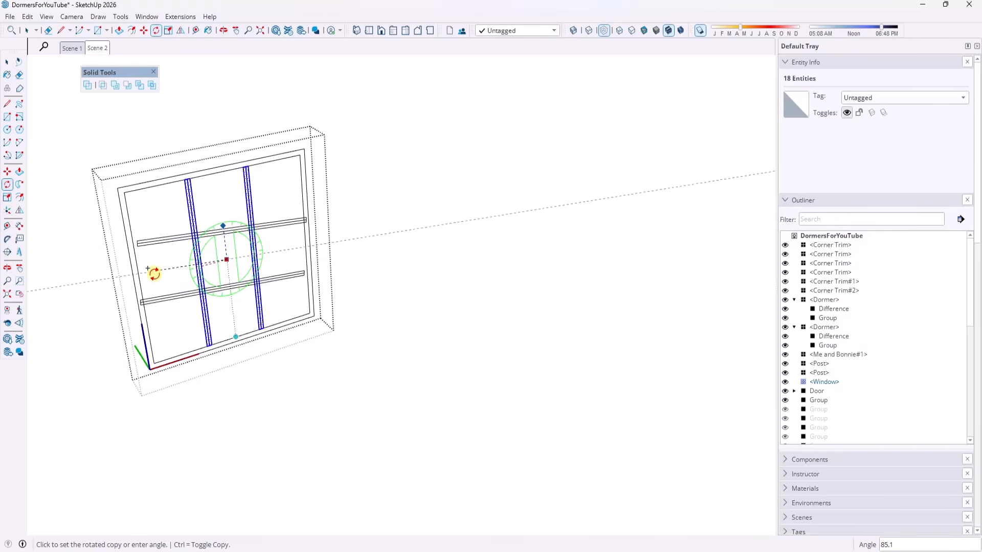
{"action": "left_click", "coordinate": [155, 281]}
- Erase the muntins' centre lines and the overlapping edges at their intersections to leave one clean grid
{"action": "key", "text": "e"}
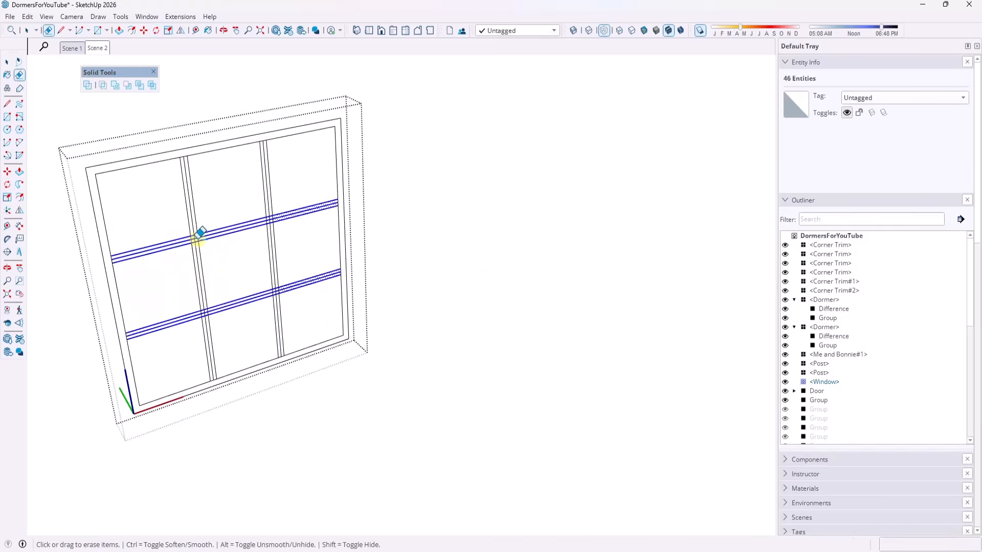
{"action": "scroll", "coordinate": [198, 234], "scroll_direction": "up", "scroll_amount": 6}
{"action": "mouse_move", "coordinate": [208, 235]}
{"action": "left_mouse_down"}
{"action": "mouse_move", "coordinate": [195, 227]}
{"action": "mouse_move", "coordinate": [200, 254]}
{"action": "left_mouse_up"}
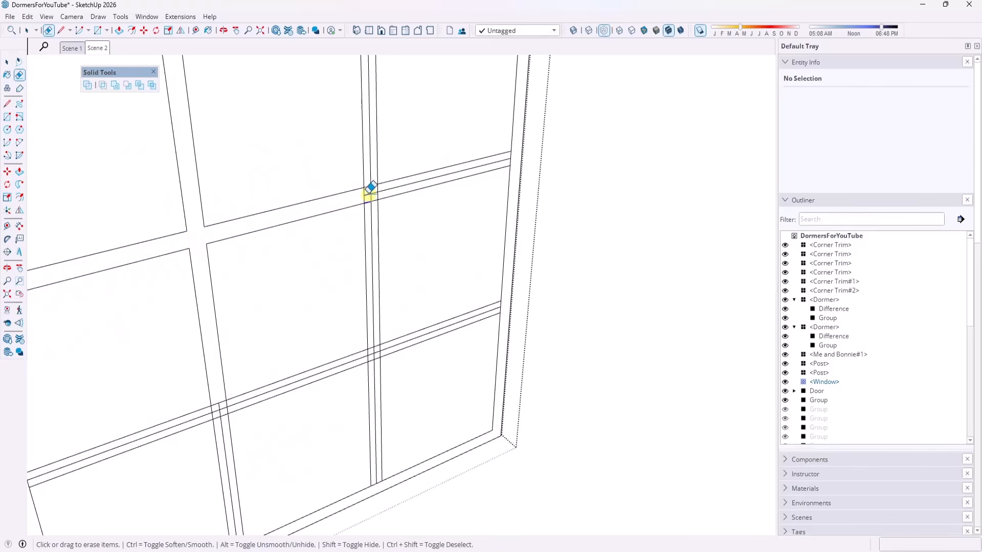
{"action": "scroll", "coordinate": [213, 410], "scroll_direction": "down", "scroll_amount": 5}
- Group the window's outer frame face with its edges, and make a separate group from the muntin grid
{"action": "key", "text": "space"}
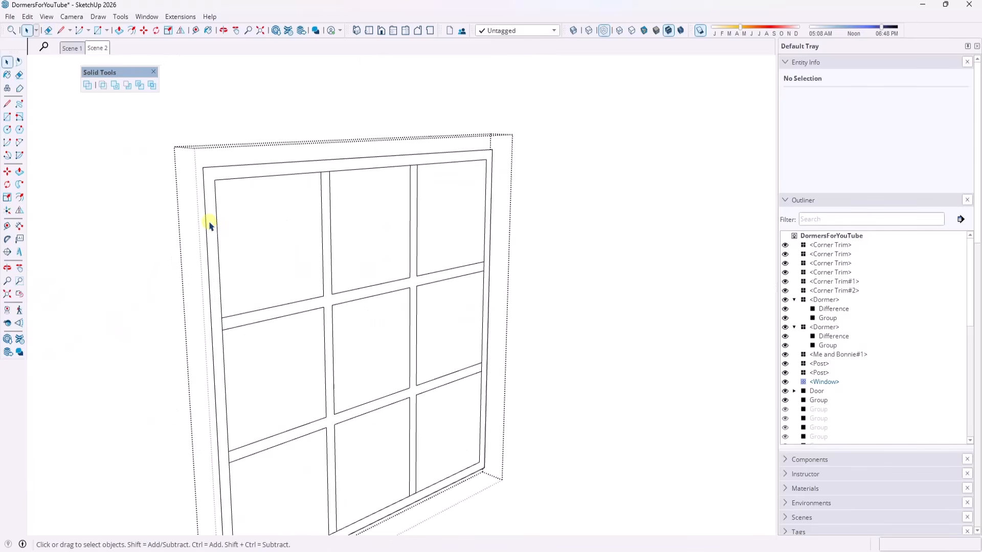
{"action": "left_click", "coordinate": [209, 225]}
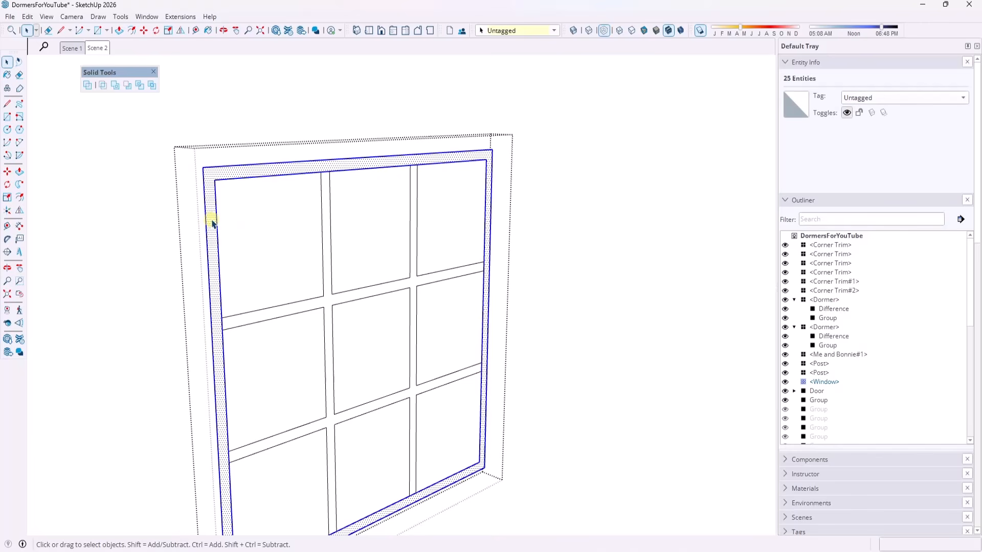
{"action": "right_click", "coordinate": [213, 224]}
{"action": "left_click", "coordinate": [235, 98]}
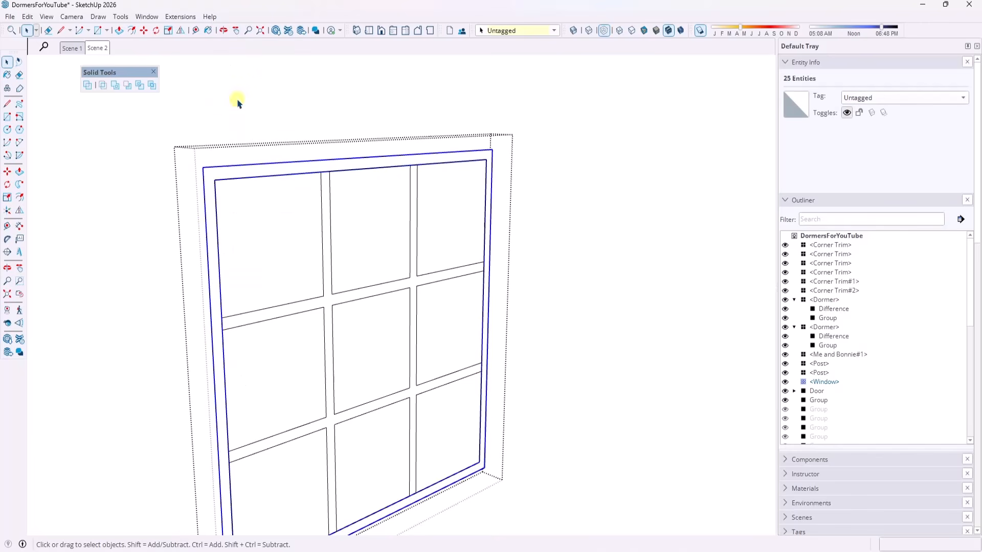
{"action": "triple_click", "coordinate": [326, 222]}
{"action": "right_click", "coordinate": [326, 220]}
{"action": "left_click", "coordinate": [362, 101]}
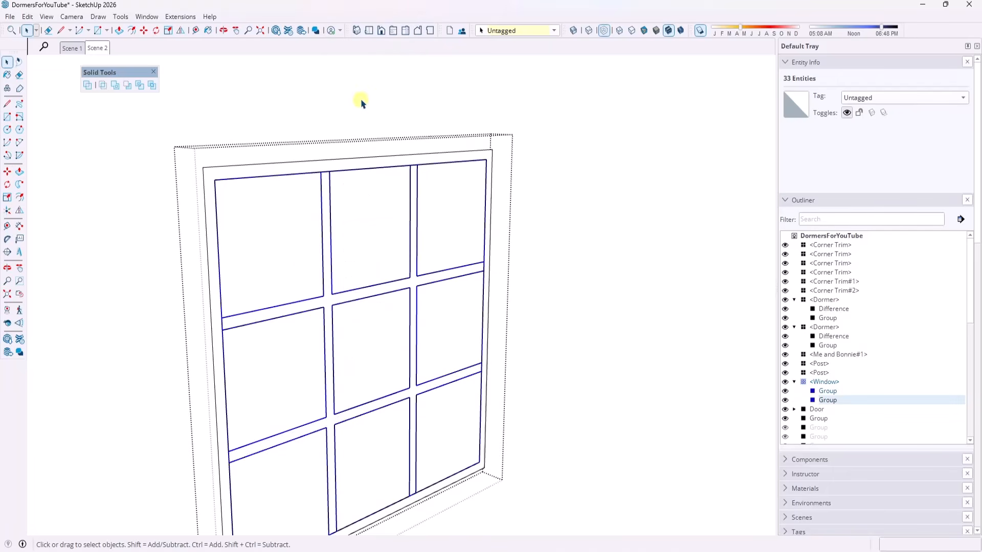
- Show the rest of the model again around the open Window component
{"action": "mouse_move", "coordinate": [296, 265]}
{"action": "middle_mouse_down"}
{"action": "mouse_move", "coordinate": [314, 261]}
{"action": "mouse_move", "coordinate": [284, 274]}
{"action": "mouse_move", "coordinate": [294, 272]}
{"action": "middle_mouse_up"}
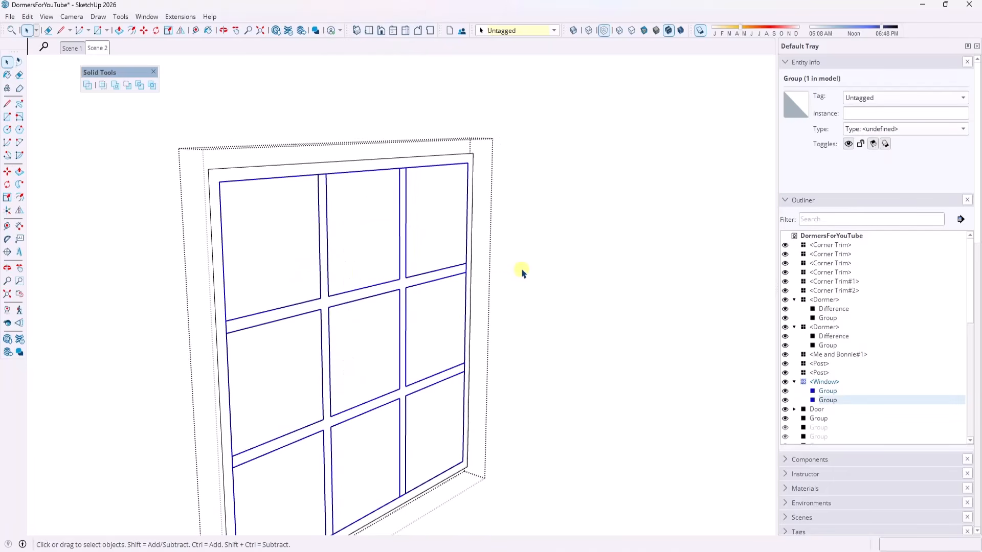
{"action": "key", "text": "shift+h"}
{"action": "middle_click_drag", "start_coordinate": [508, 280], "coordinate": [482, 269]}
{"action": "scroll", "coordinate": [400, 263], "scroll_direction": "down", "scroll_amount": 1}
{"action": "middle_click_drag", "start_coordinate": [317, 252], "coordinate": [255, 204]}
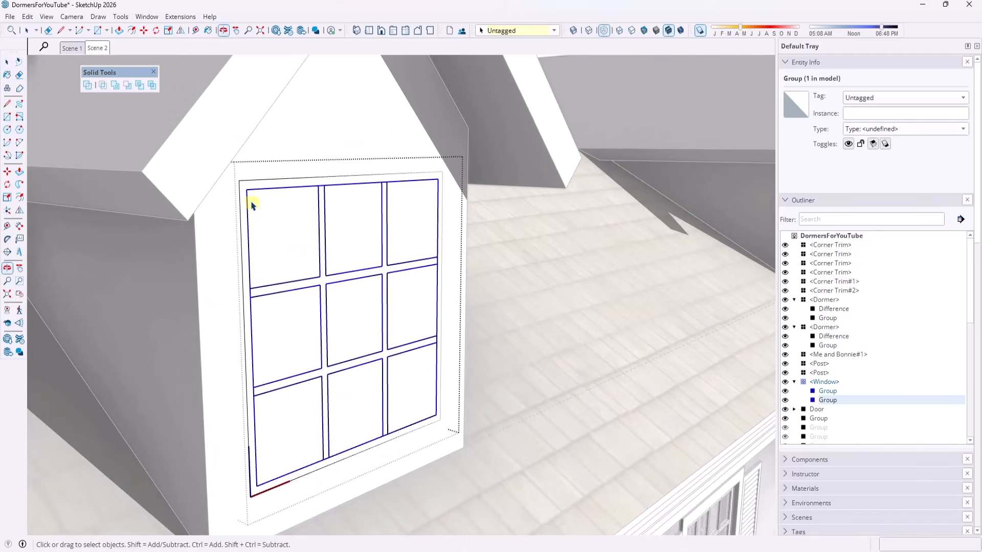
- Open the outer frame group and Push/Pull its face 2"
{"action": "double_click", "coordinate": [251, 196]}
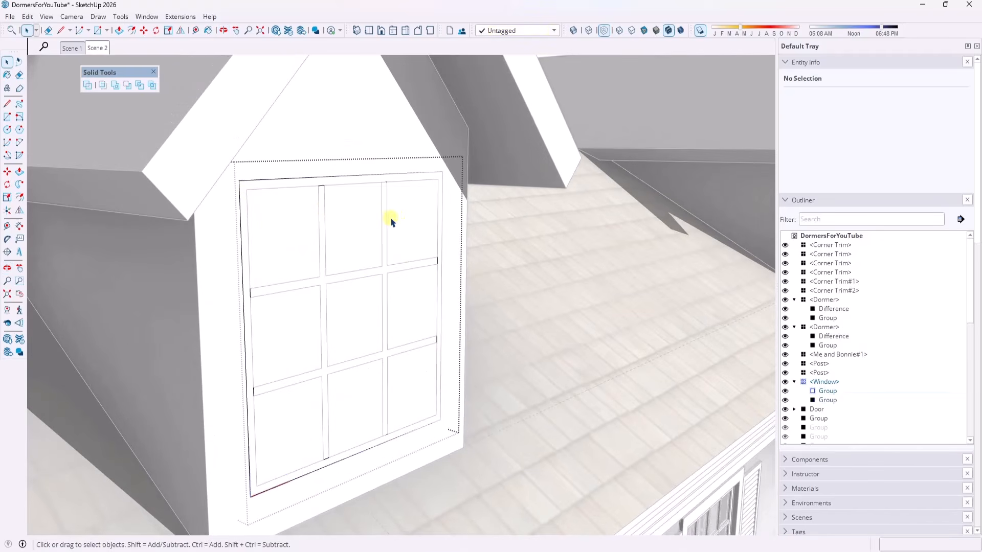
{"action": "key", "text": "p"}
{"action": "left_click", "coordinate": [439, 229]}
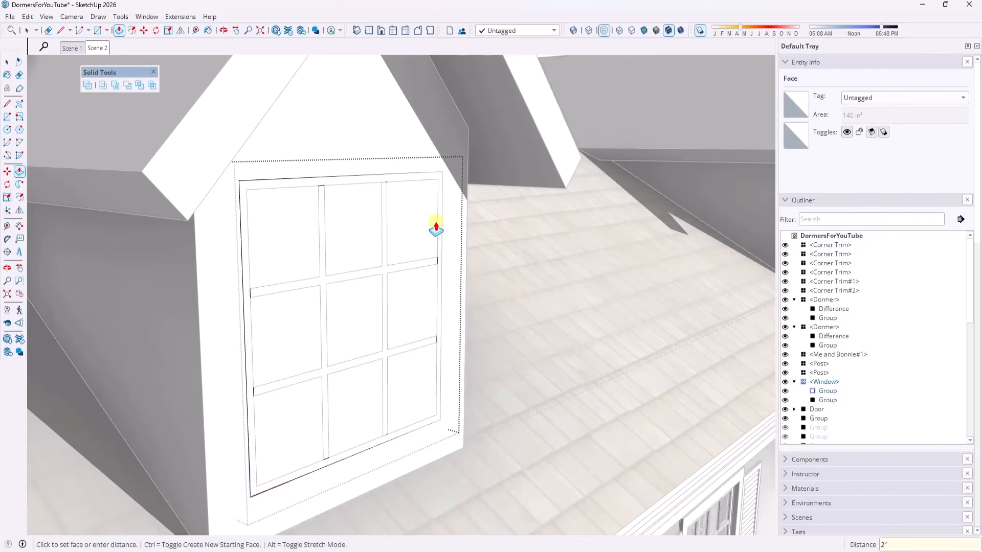
{"action": "key", "text": "space"}
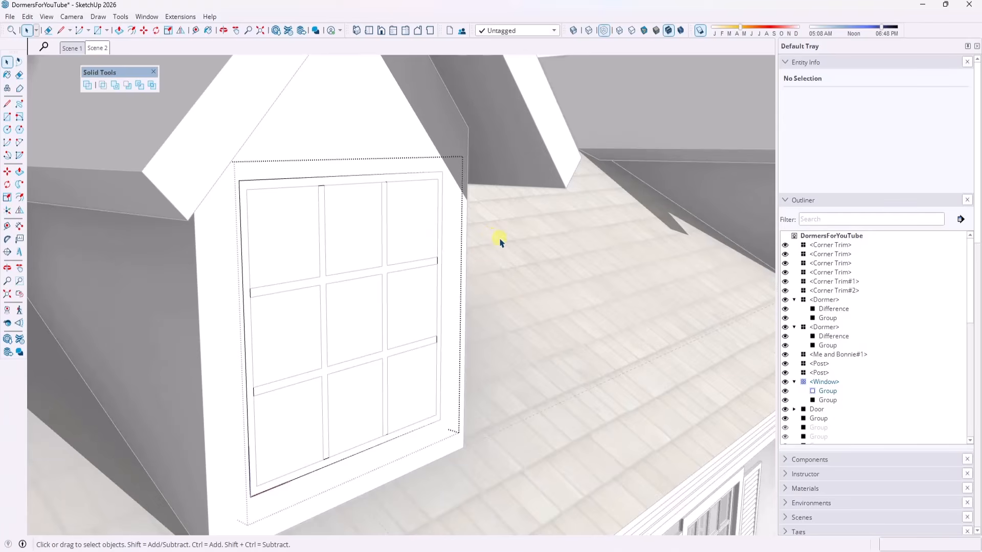
{"action": "scroll", "coordinate": [384, 261], "scroll_direction": "up", "scroll_amount": 5}
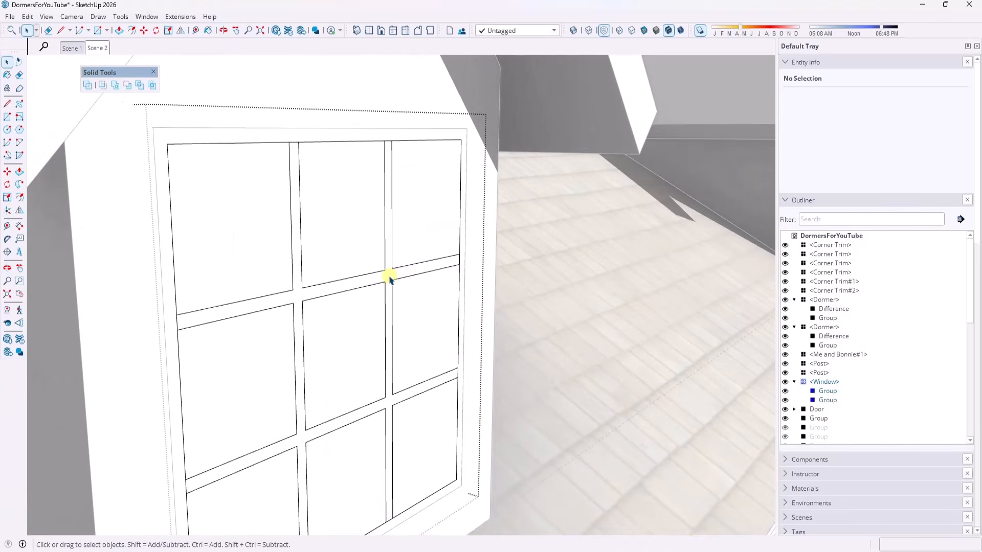
{"action": "double_click", "coordinate": [389, 277]}
{"action": "triple_click", "coordinate": [389, 277]}
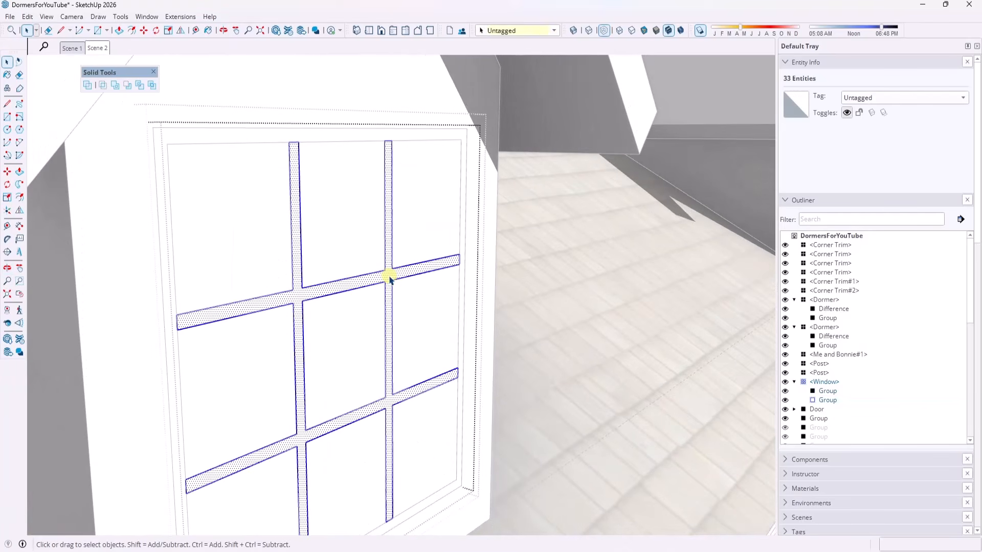
{"action": "key", "text": "m"}
{"action": "scroll", "coordinate": [415, 266], "scroll_direction": "up", "scroll_amount": 3}
{"action": "key", "text": "space"}
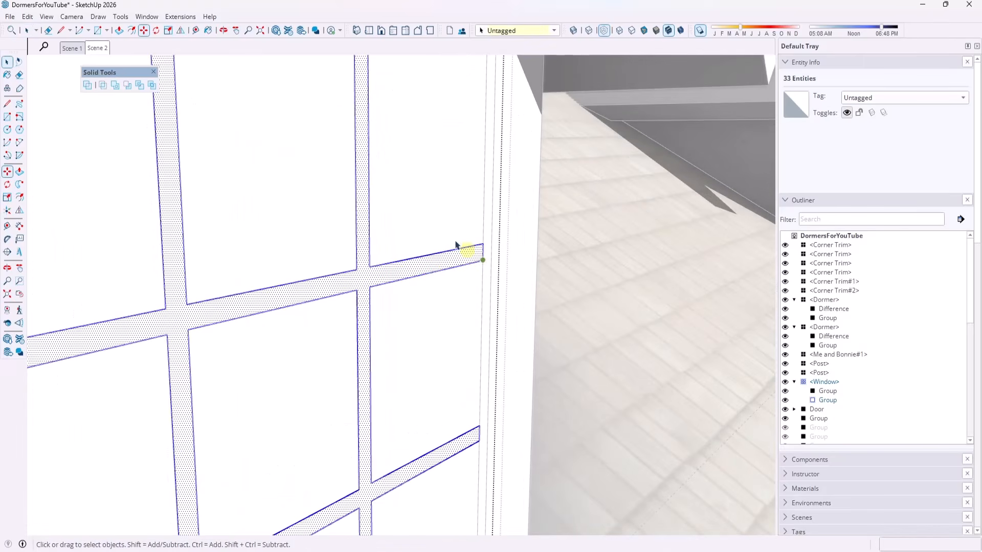
{"action": "key", "text": "Escape"}
{"action": "scroll", "coordinate": [443, 207], "scroll_direction": "down", "scroll_amount": 3}
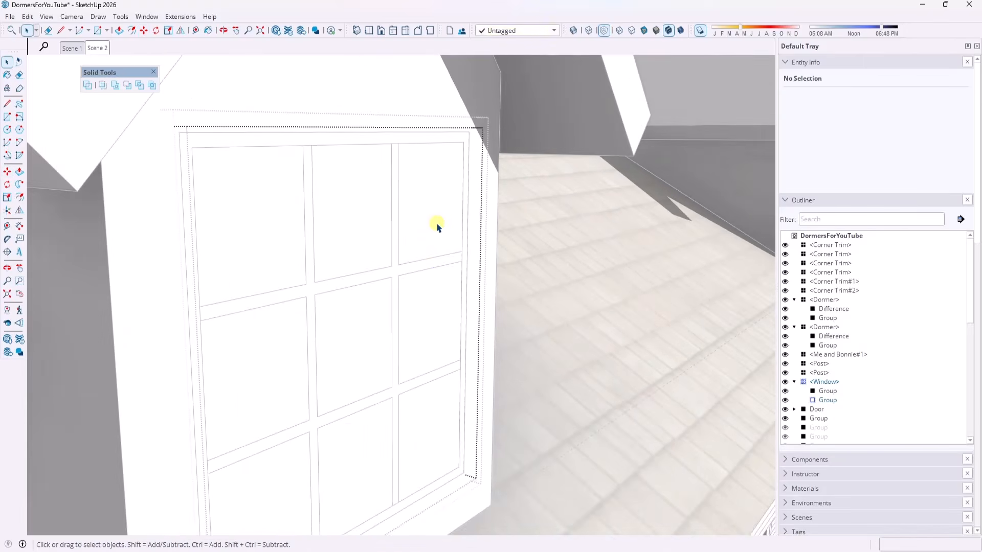
{"action": "key", "text": "Escape"}
- Select all nine glass pane faces with their edges between the muntins and make them one group
{"action": "left_click", "coordinate": [425, 225]}
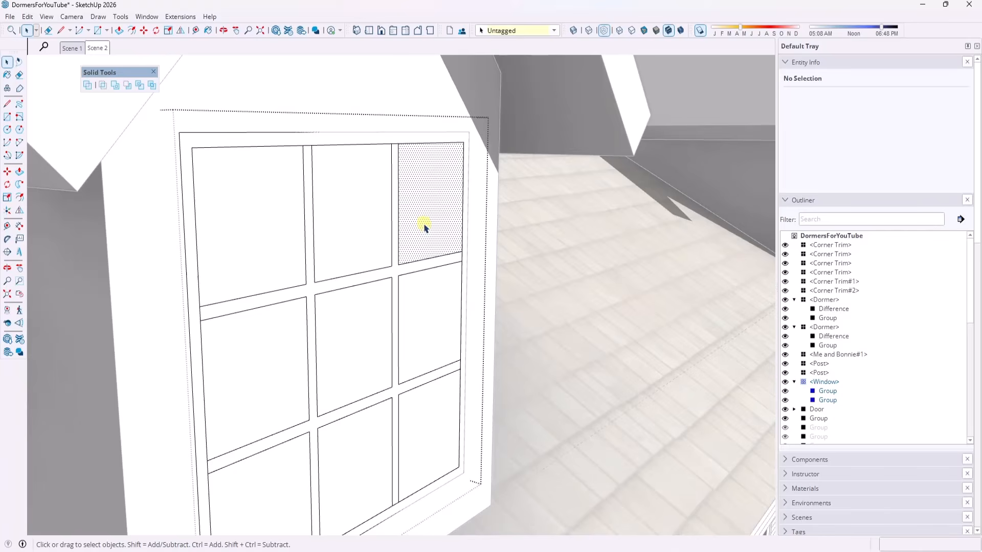
{"action": "middle_click_drag", "start_coordinate": [425, 225], "coordinate": [391, 219]}
{"action": "double_click", "coordinate": [415, 211]}
{"action": "double_click", "coordinate": [354, 210], "text": "shift"}
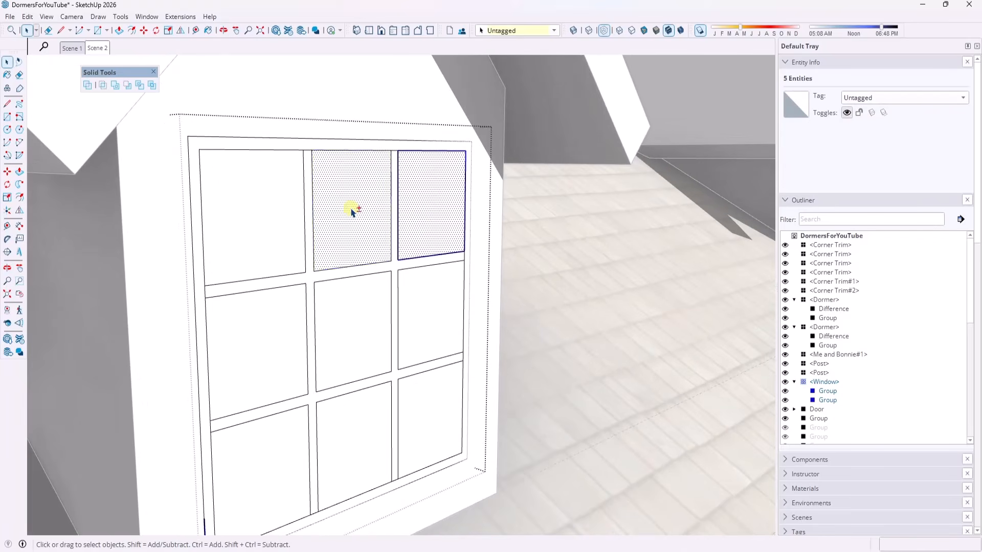
{"action": "double_click", "coordinate": [255, 215], "text": "shift"}
{"action": "double_click", "coordinate": [260, 337], "text": "shift"}
{"action": "double_click", "coordinate": [337, 328], "text": "shift"}
{"action": "double_click", "coordinate": [422, 314], "text": "shift"}
{"action": "double_click", "coordinate": [426, 414], "text": "shift"}
{"action": "double_click", "coordinate": [351, 425], "text": "shift"}
{"action": "double_click", "coordinate": [272, 440], "text": "shift"}
{"action": "right_click", "coordinate": [287, 341]}
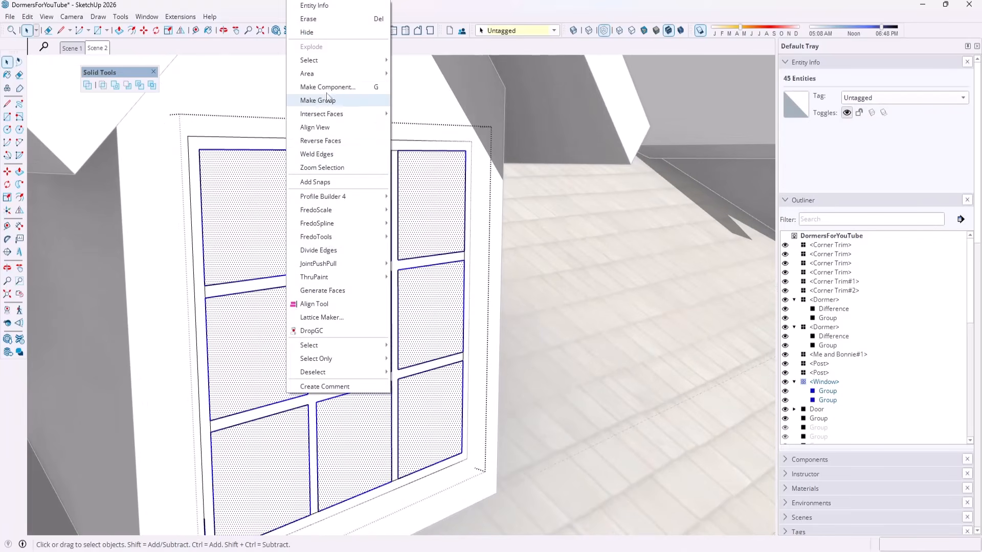
{"action": "left_click", "coordinate": [329, 101]}
- Move the glass pane group 1" back into the depth of the window frame
{"action": "middle_click_drag", "start_coordinate": [441, 271], "coordinate": [461, 290]}
{"action": "key", "text": "m"}
{"action": "scroll", "coordinate": [434, 322], "scroll_direction": "up", "scroll_amount": 6}
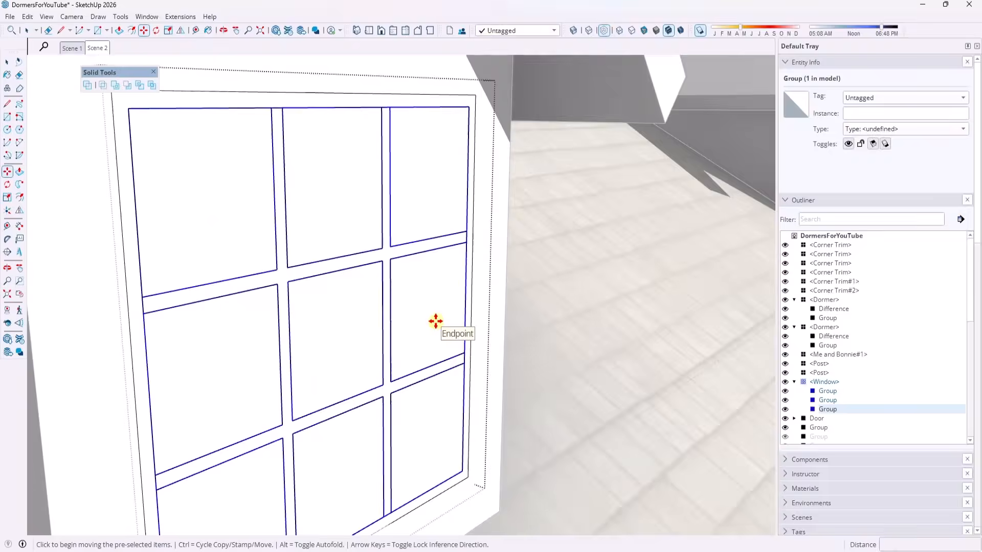
{"action": "left_click", "coordinate": [475, 368]}
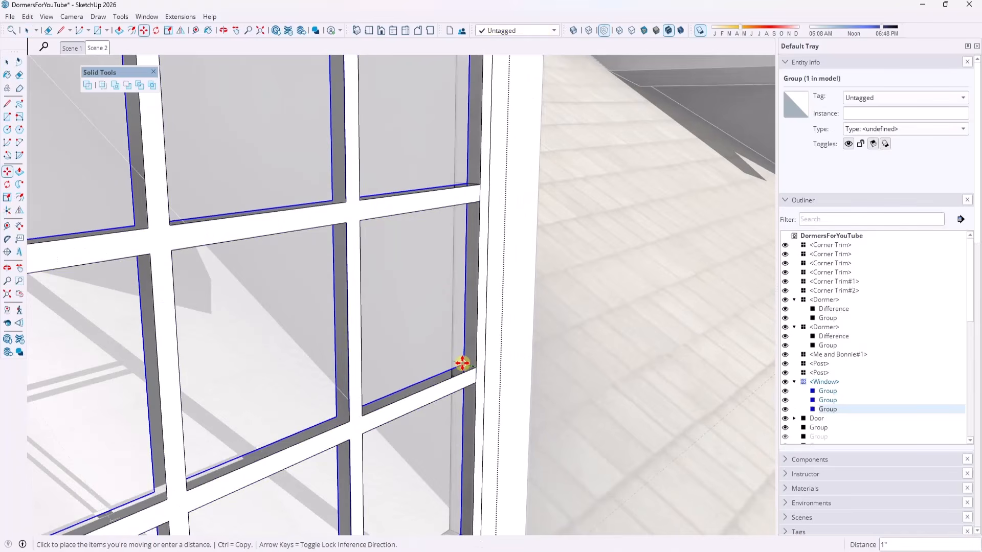
{"action": "left_click", "coordinate": [464, 368]}
{"action": "key", "text": "space"}
- Open the muntin group, Push/Pull its face 2", and close the group
{"action": "scroll", "coordinate": [450, 296], "scroll_direction": "down", "scroll_amount": 5}
{"action": "middle_click_drag", "start_coordinate": [449, 296], "coordinate": [429, 285]}
{"action": "left_click", "coordinate": [401, 259]}
{"action": "double_click", "coordinate": [402, 259]}
{"action": "key", "text": "p"}
{"action": "left_click", "coordinate": [403, 262]}
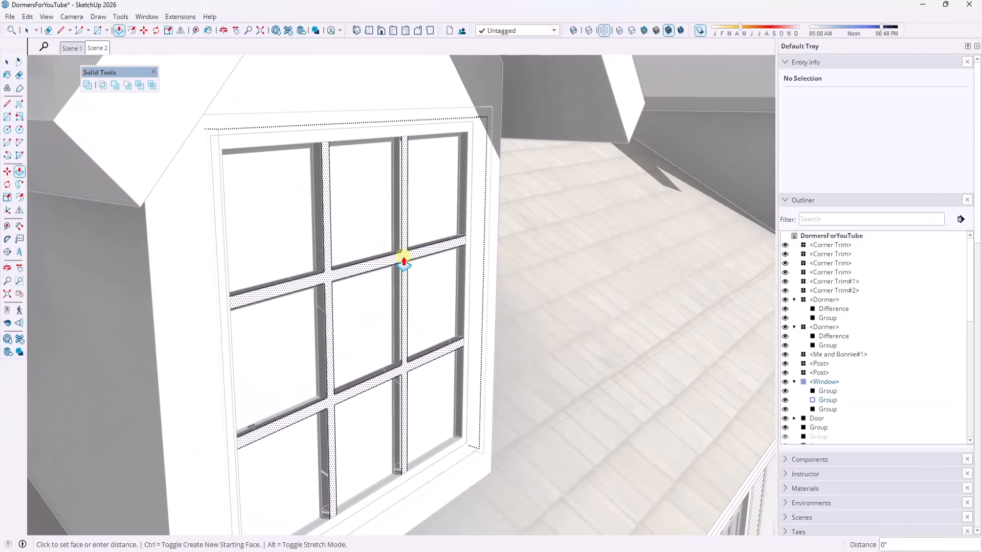
{"action": "type", "text": "1"}
{"action": "key", "text": "Return"}
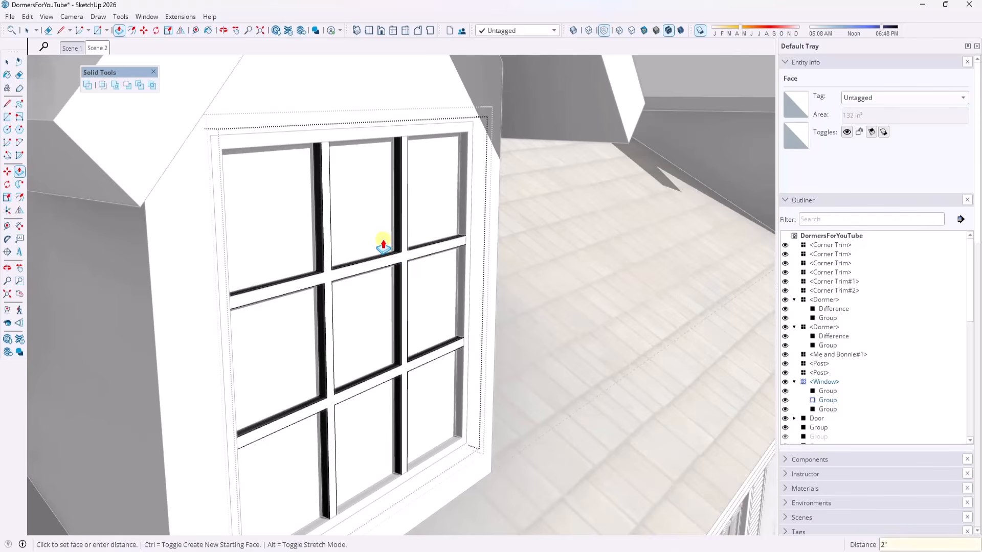
{"action": "key", "text": "space"}
{"action": "left_click", "coordinate": [562, 310]}
- Open the glass group and Push/Pull the upper-right pane 5/16"
{"action": "left_click", "coordinate": [458, 203]}
{"action": "scroll", "coordinate": [446, 204], "scroll_direction": "up", "scroll_amount": 2}
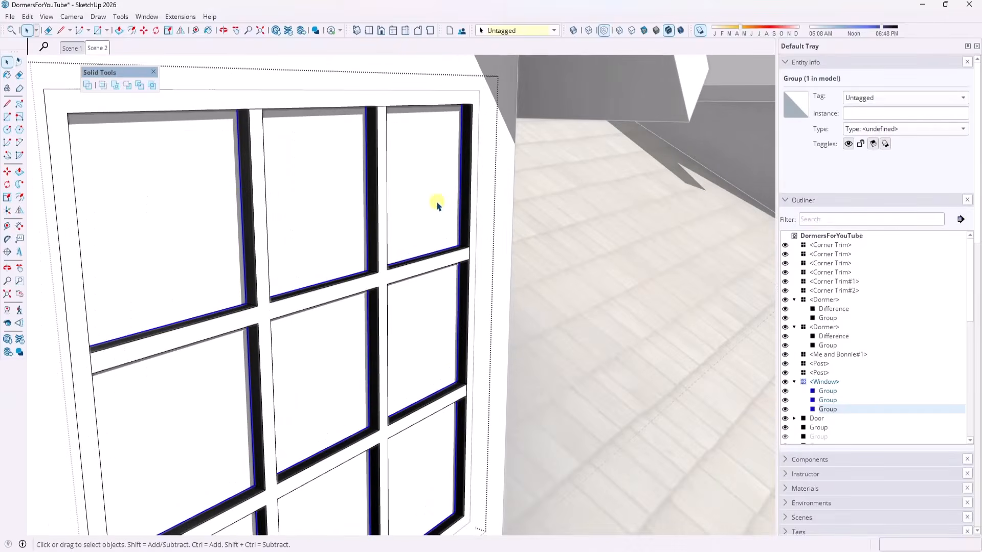
{"action": "double_click", "coordinate": [436, 202]}
{"action": "middle_click_drag", "start_coordinate": [408, 201], "coordinate": [412, 216]}
{"action": "scroll", "coordinate": [417, 205], "scroll_direction": "down", "scroll_amount": 5}
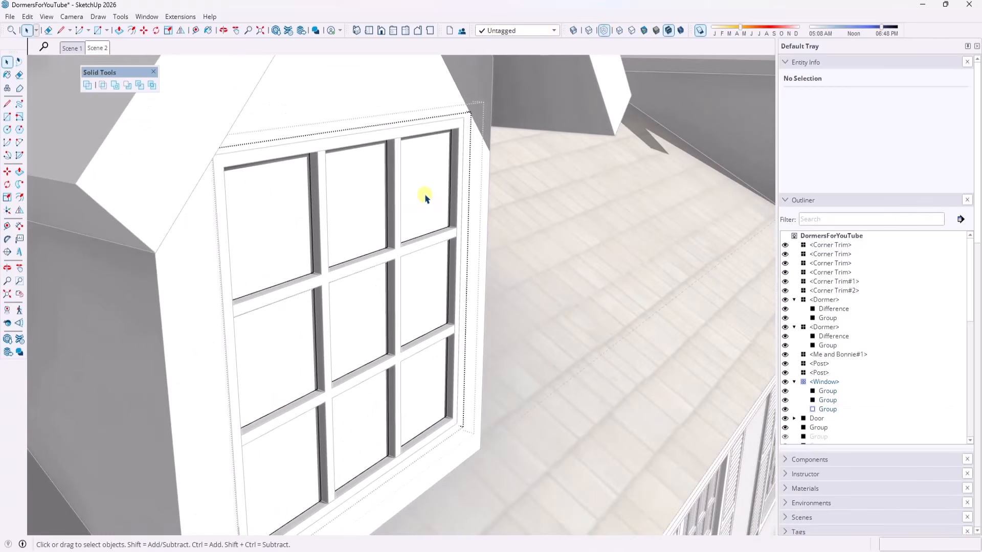
{"action": "left_click", "coordinate": [426, 198]}
{"action": "key", "text": "p"}
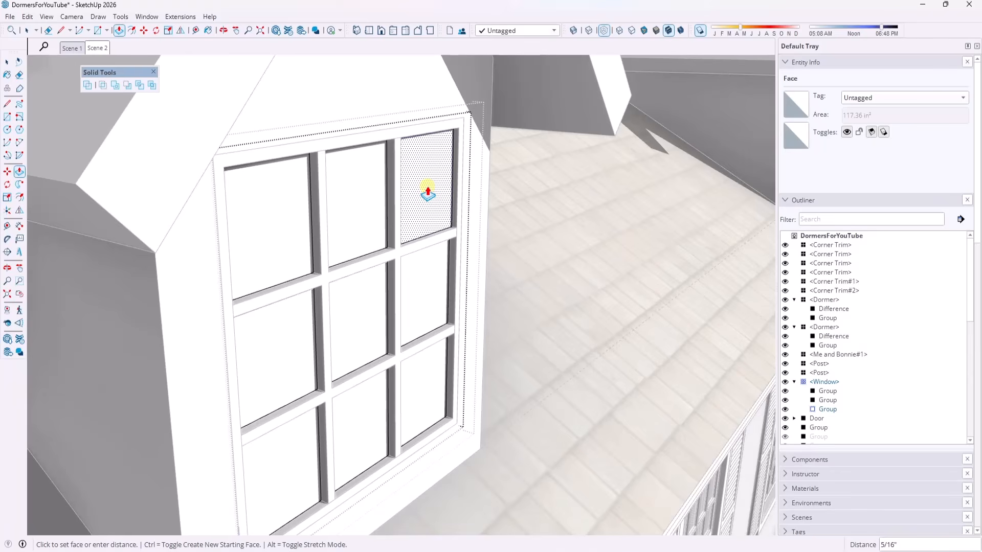
{"action": "type", "text": "5/16"}
{"action": "key", "text": "Return"}
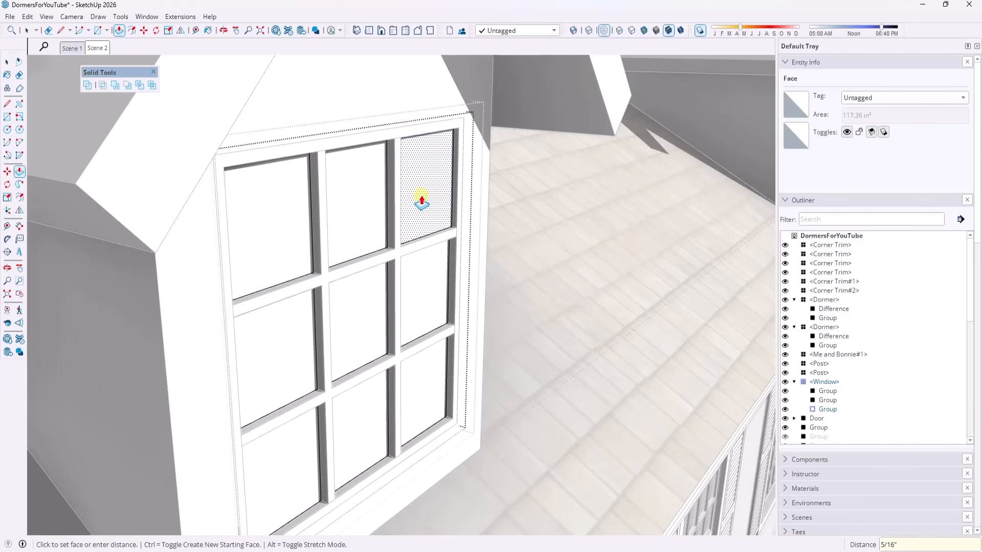
- Push/Pull the remaining eight glass panes by the same 5/16" as the upper-right pane
{"action": "double_click", "coordinate": [344, 201]}
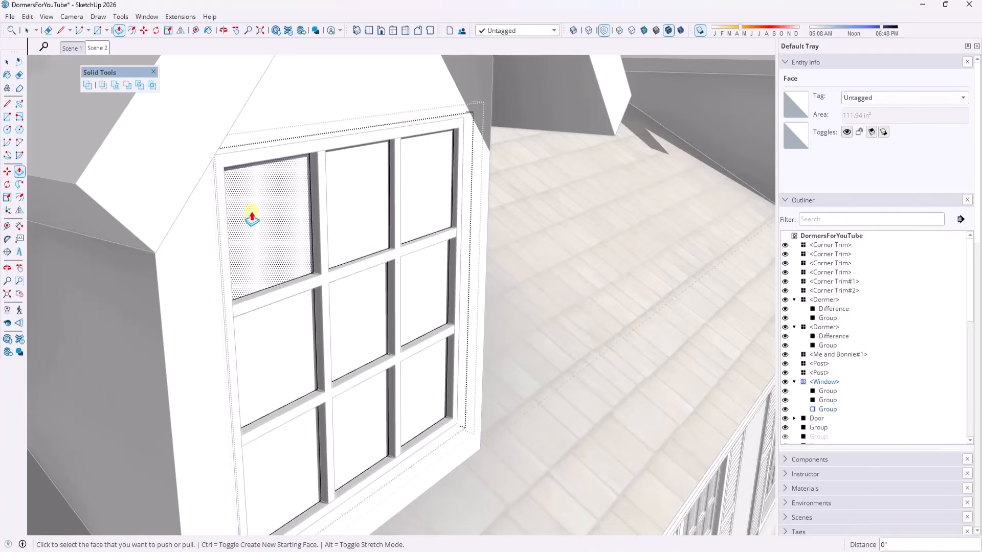
{"action": "double_click", "coordinate": [266, 217]}
{"action": "double_click", "coordinate": [278, 356]}
{"action": "double_click", "coordinate": [358, 332]}
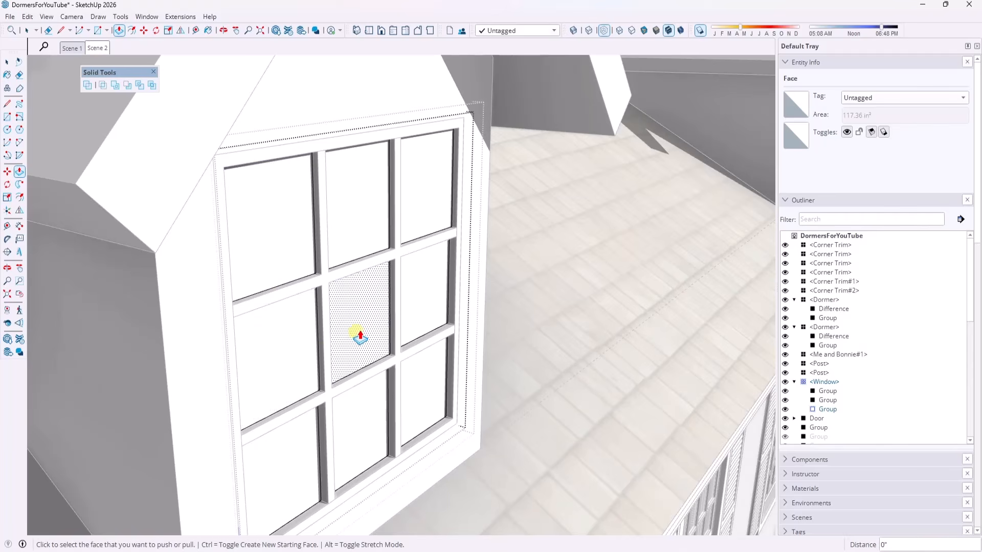
{"action": "double_click", "coordinate": [412, 307]}
{"action": "double_click", "coordinate": [426, 394]}
{"action": "double_click", "coordinate": [363, 422]}
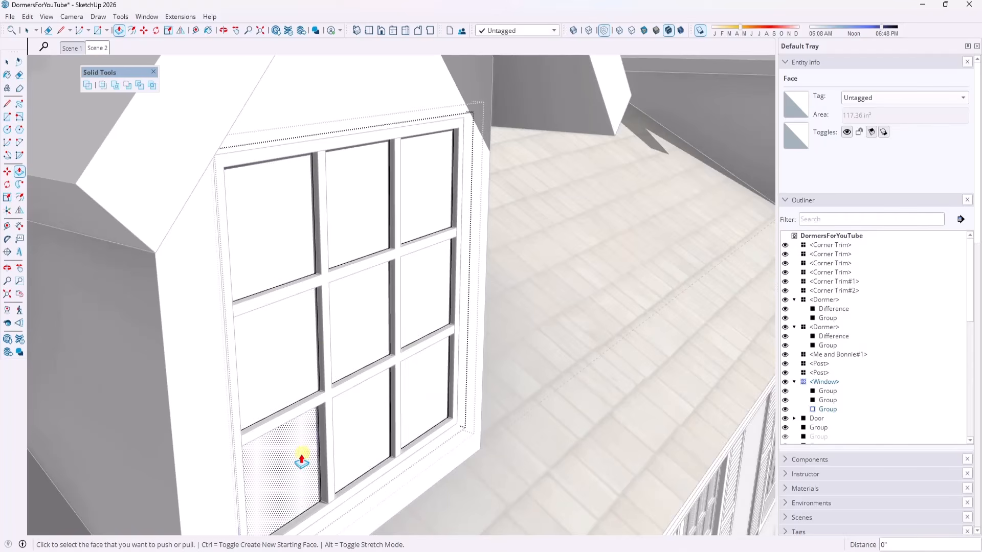
{"action": "double_click", "coordinate": [298, 458]}
{"action": "key", "text": "space"}
- Close the window component and cut it from the model
{"action": "middle_click_drag", "start_coordinate": [605, 347], "coordinate": [379, 302]}
{"action": "scroll", "coordinate": [424, 304], "scroll_direction": "down", "scroll_amount": 3}
{"action": "left_click", "coordinate": [375, 300]}
{"action": "scroll", "coordinate": [374, 301], "scroll_direction": "up", "scroll_amount": 2}
{"action": "scroll", "coordinate": [374, 302], "scroll_direction": "up", "scroll_amount": 4}
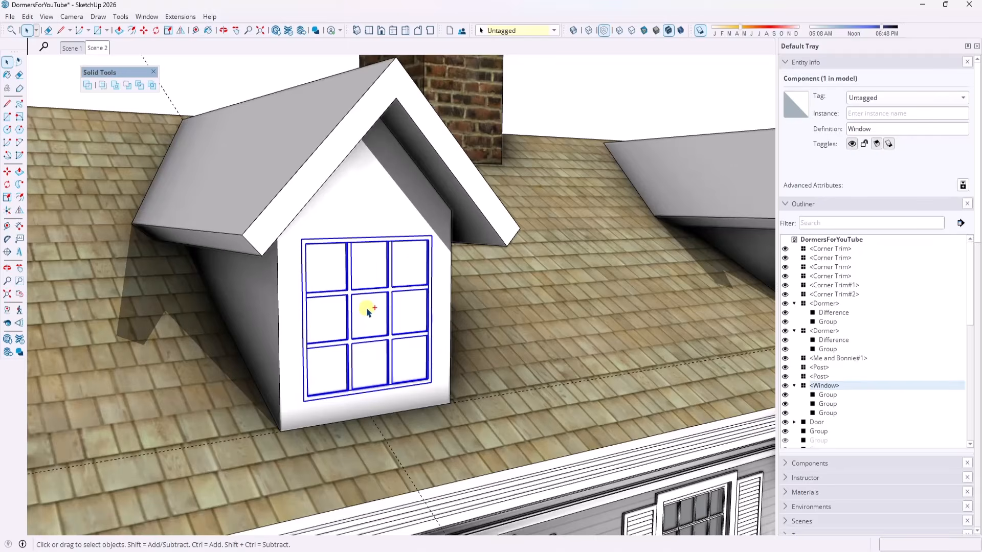
{"action": "key", "text": "Delete"}
- Open the Dormer component, paste the window in place inside it, and close the component
{"action": "double_click", "coordinate": [375, 198]}
{"action": "scroll", "coordinate": [288, 240], "scroll_direction": "down", "scroll_amount": 3}
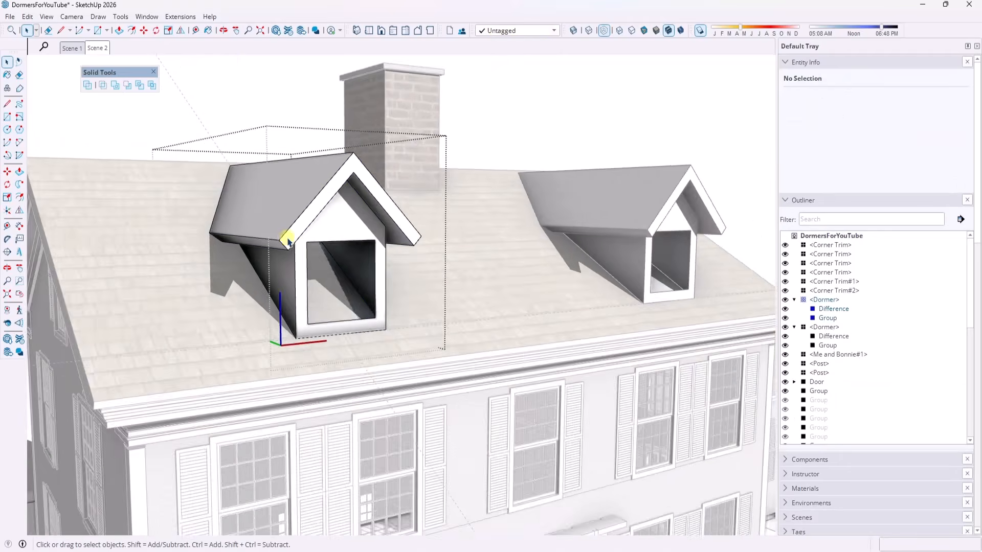
{"action": "scroll", "coordinate": [288, 241], "scroll_direction": "down", "scroll_amount": 2}
{"action": "scroll", "coordinate": [654, 233], "scroll_direction": "up", "scroll_amount": 1}
{"action": "left_click", "coordinate": [31, 17]}
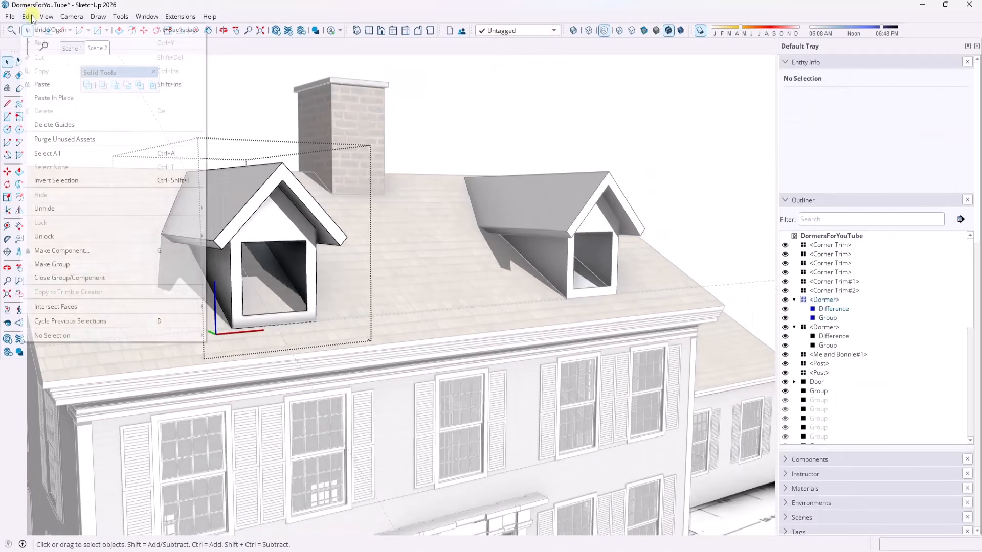
{"action": "left_click", "coordinate": [55, 96]}
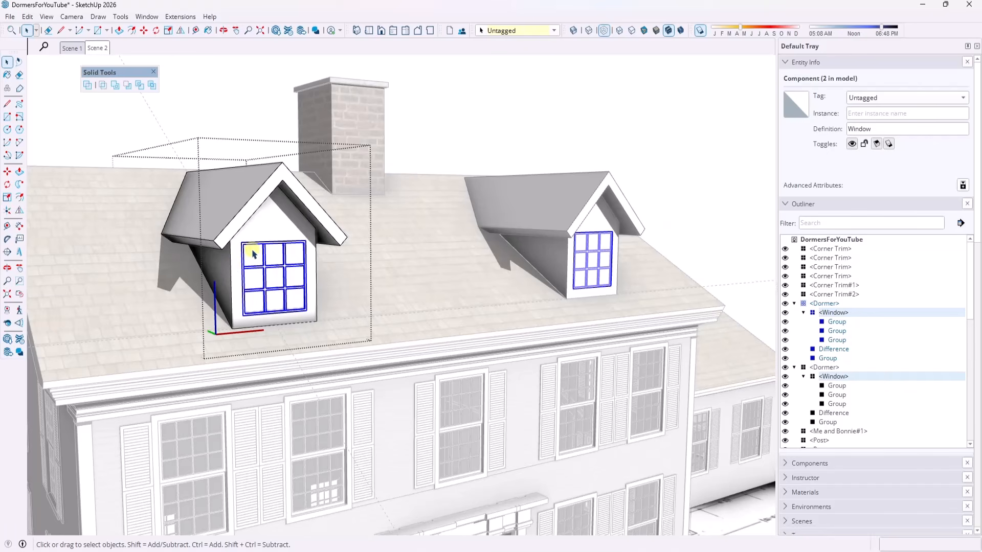
{"action": "left_click", "coordinate": [711, 210]}
{"action": "middle_click_drag", "start_coordinate": [287, 210], "coordinate": [131, 267]}
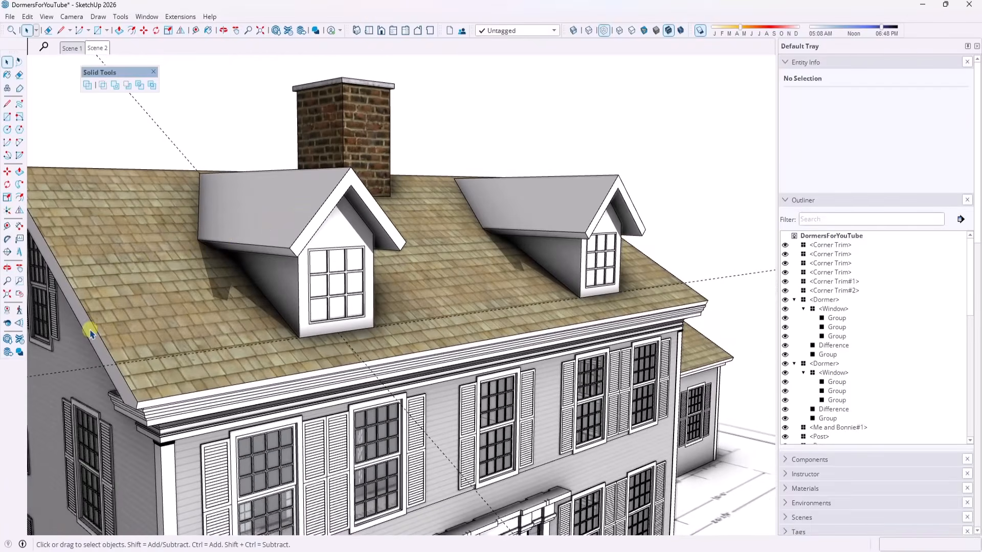
{"action": "scroll", "coordinate": [207, 294], "scroll_direction": "down", "scroll_amount": 2}
- Open the roof group inside the Dormer component and paint its visible slope with Roofing Shingles Wood
{"action": "double_click", "coordinate": [280, 231]}
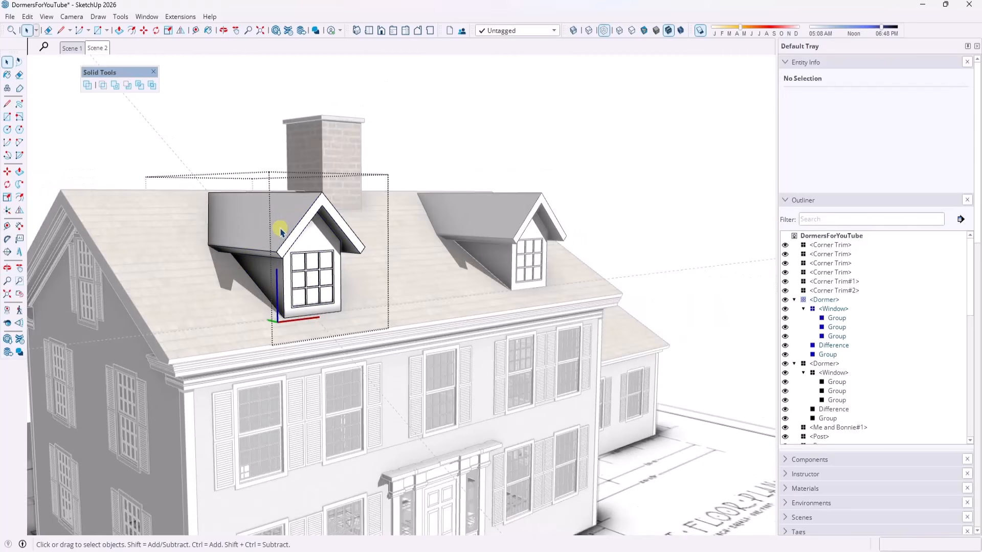
{"action": "left_click", "coordinate": [280, 223]}
{"action": "double_click", "coordinate": [269, 214]}
{"action": "left_click", "coordinate": [269, 214]}
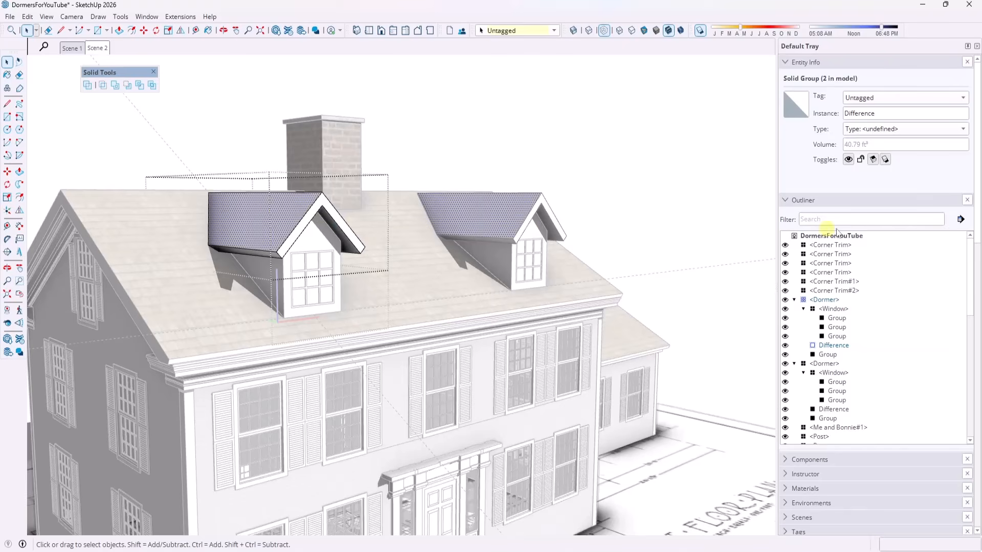
{"action": "left_click", "coordinate": [786, 201]}
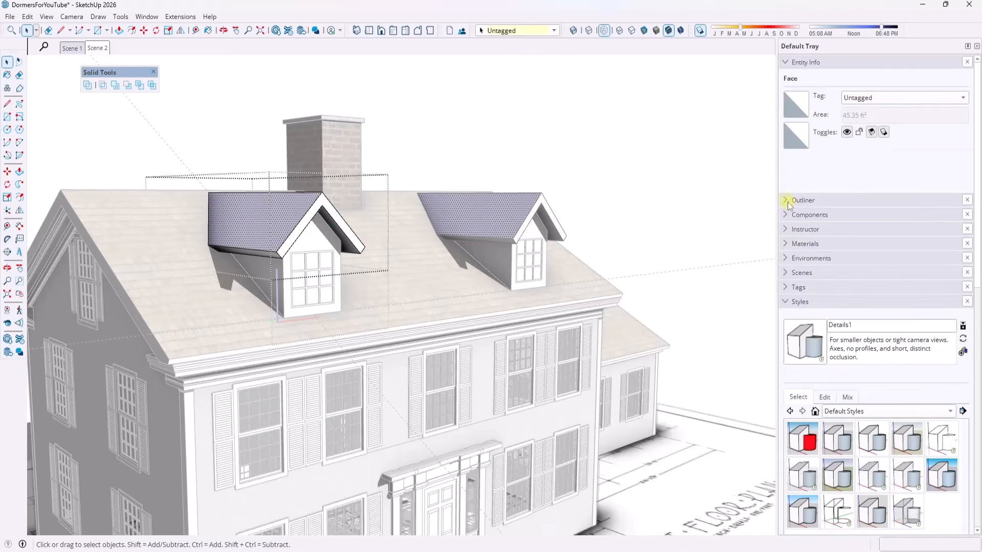
{"action": "left_click", "coordinate": [785, 244]}
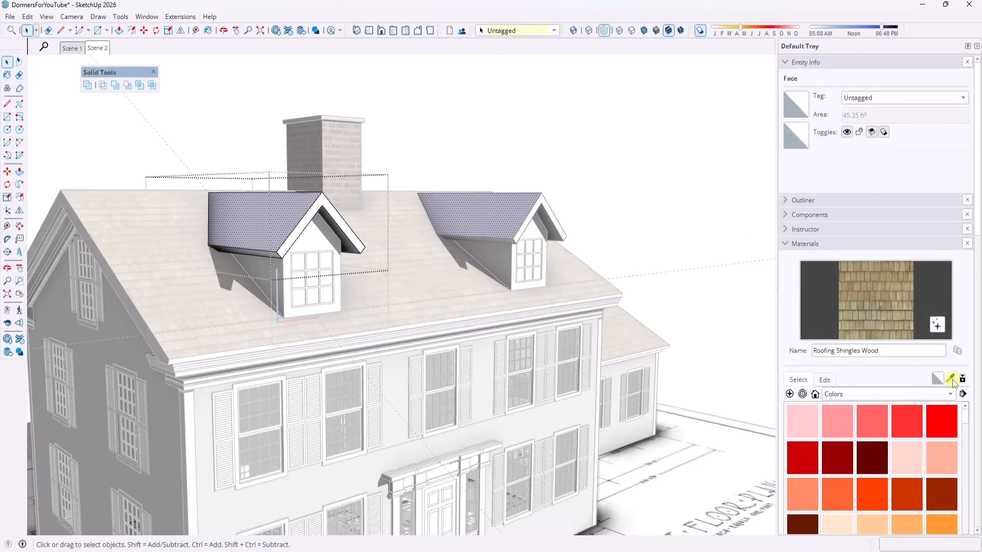
{"action": "left_click", "coordinate": [951, 380]}
{"action": "left_click", "coordinate": [293, 215]}
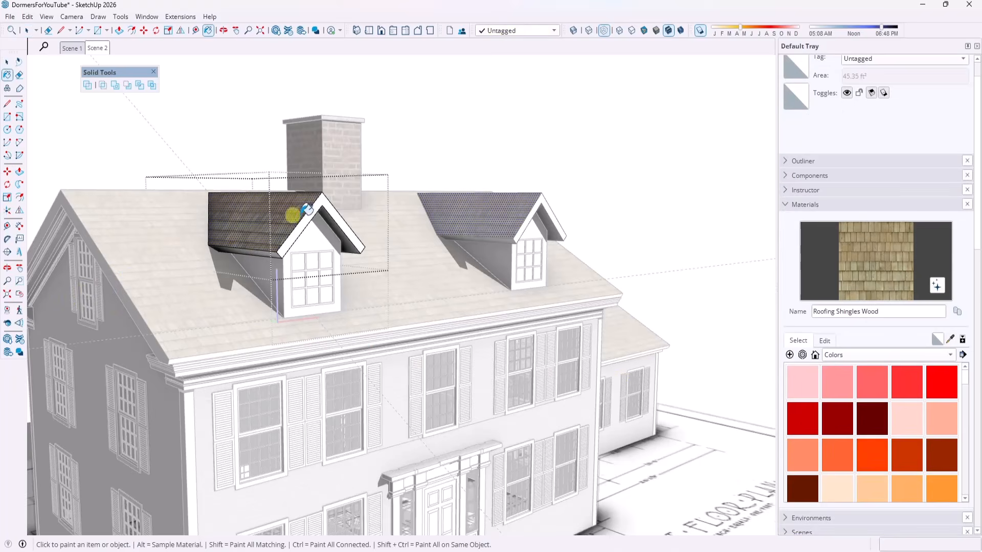
{"action": "mouse_move", "coordinate": [317, 219]}
{"action": "middle_mouse_down"}
{"action": "mouse_move", "coordinate": [182, 322]}
{"action": "mouse_move", "coordinate": [166, 281]}
{"action": "mouse_move", "coordinate": [276, 261]}
{"action": "mouse_move", "coordinate": [259, 262]}
{"action": "mouse_move", "coordinate": [270, 253]}
{"action": "middle_mouse_up"}
{"action": "left_click", "coordinate": [167, 280]}
{"action": "key", "text": "space"}
- Sample Cladding Siding White from the house's side wall, paint the dormer wall group with it, and close the component
{"action": "left_click", "coordinate": [226, 274]}
{"action": "left_click", "coordinate": [950, 339]}
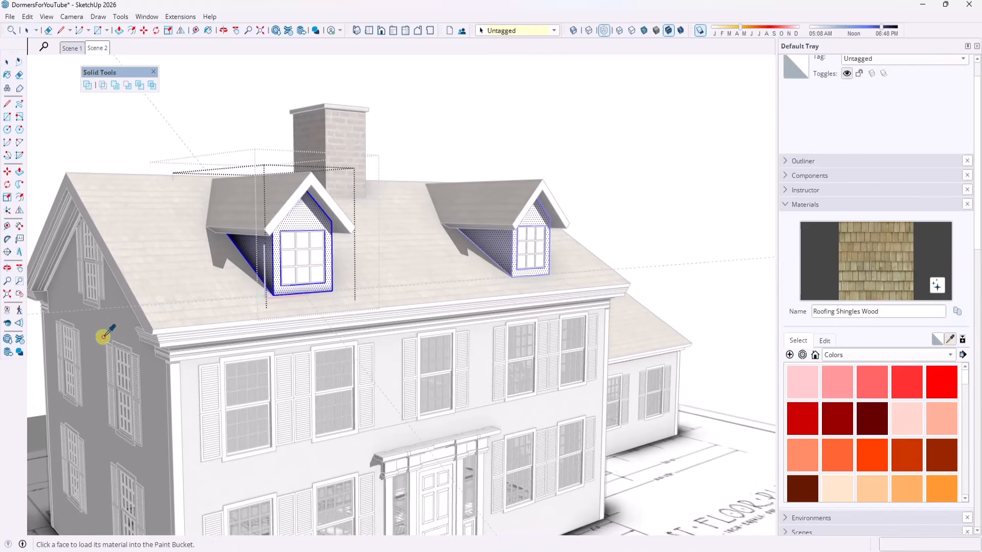
{"action": "left_click", "coordinate": [106, 325]}
{"action": "scroll", "coordinate": [256, 252], "scroll_direction": "up", "scroll_amount": 3}
{"action": "left_click", "coordinate": [317, 201]}
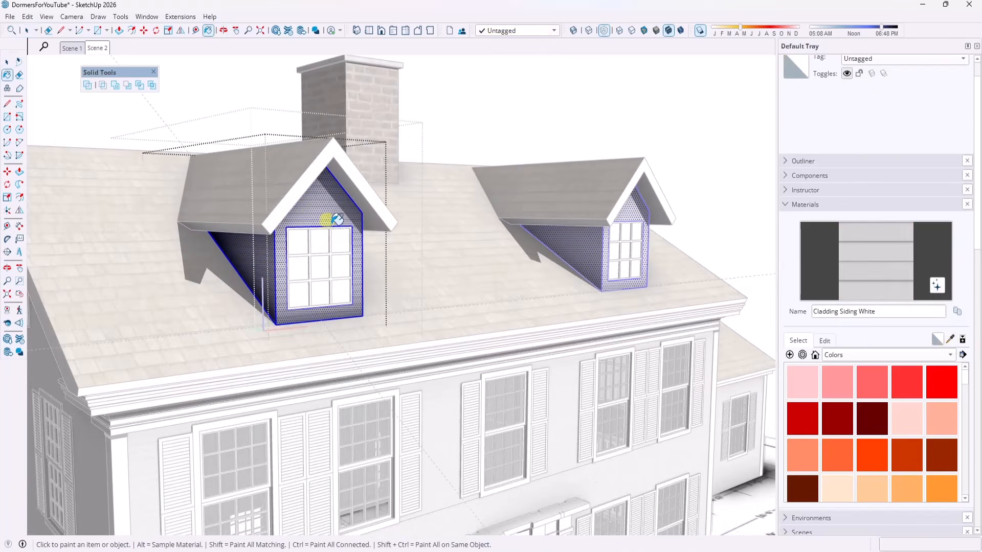
{"action": "key", "text": "space"}
{"action": "scroll", "coordinate": [307, 223], "scroll_direction": "up", "scroll_amount": 4}
{"action": "scroll", "coordinate": [353, 231], "scroll_direction": "down", "scroll_amount": 4}
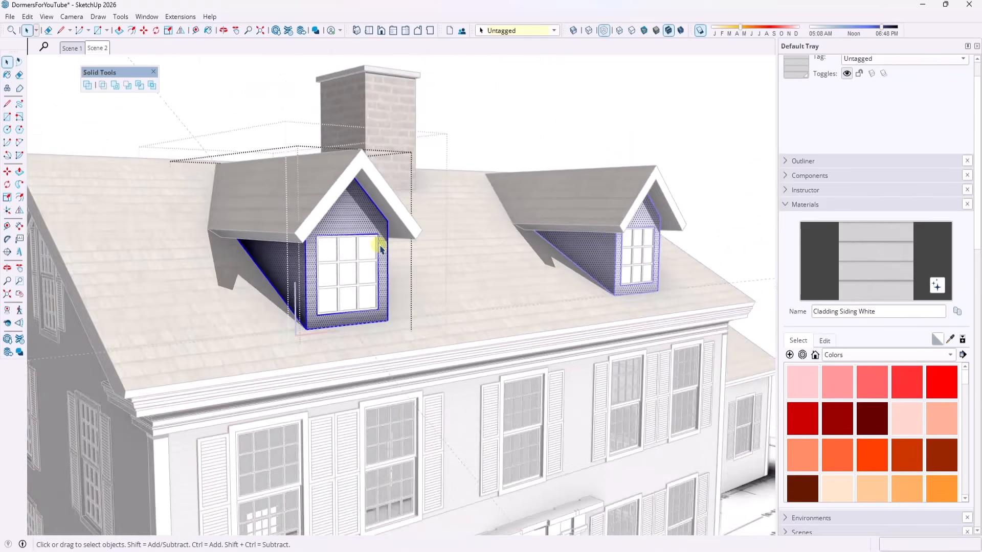
{"action": "middle_click_drag", "start_coordinate": [379, 243], "coordinate": [372, 290]}
{"action": "left_click", "coordinate": [338, 256]}
{"action": "left_click", "coordinate": [374, 272]}
{"action": "scroll", "coordinate": [374, 280], "scroll_direction": "down", "scroll_amount": 2}
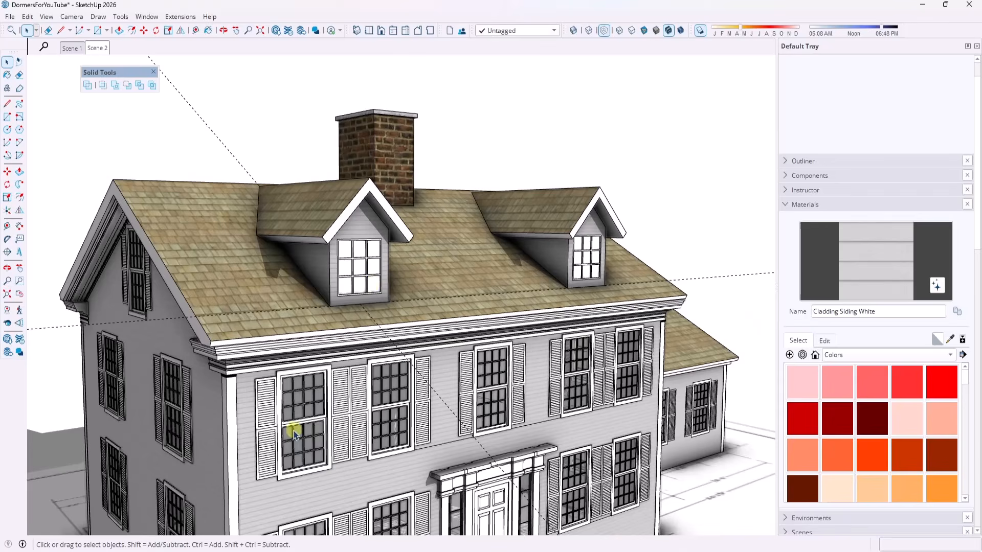
- Sample Translucent Glass Gray from a house window, paint the dormer window's glass group with it, and close the components
{"action": "scroll", "coordinate": [294, 434], "scroll_direction": "up", "scroll_amount": 8}
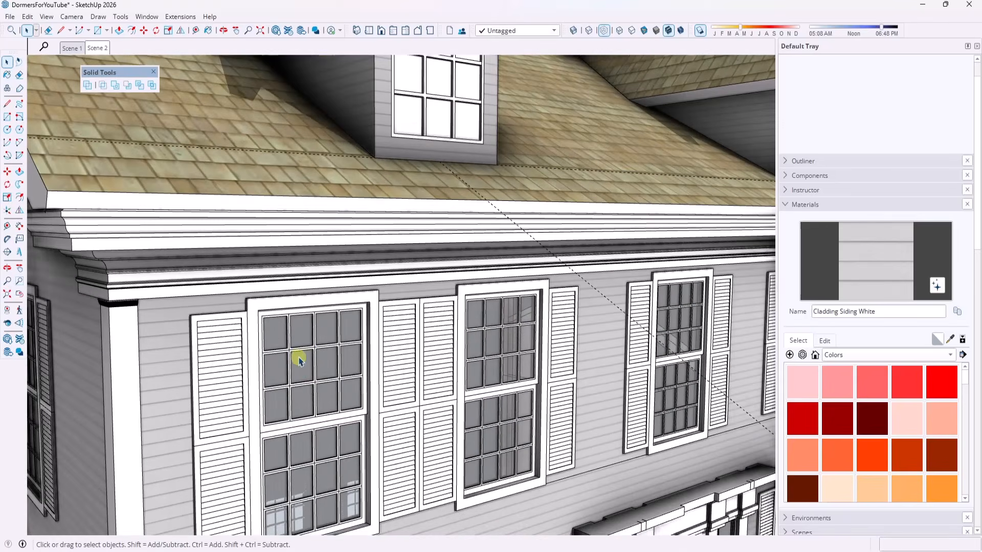
{"action": "scroll", "coordinate": [316, 356], "scroll_direction": "down", "scroll_amount": 5}
{"action": "scroll", "coordinate": [377, 228], "scroll_direction": "up", "scroll_amount": 4}
{"action": "scroll", "coordinate": [381, 230], "scroll_direction": "up", "scroll_amount": 2}
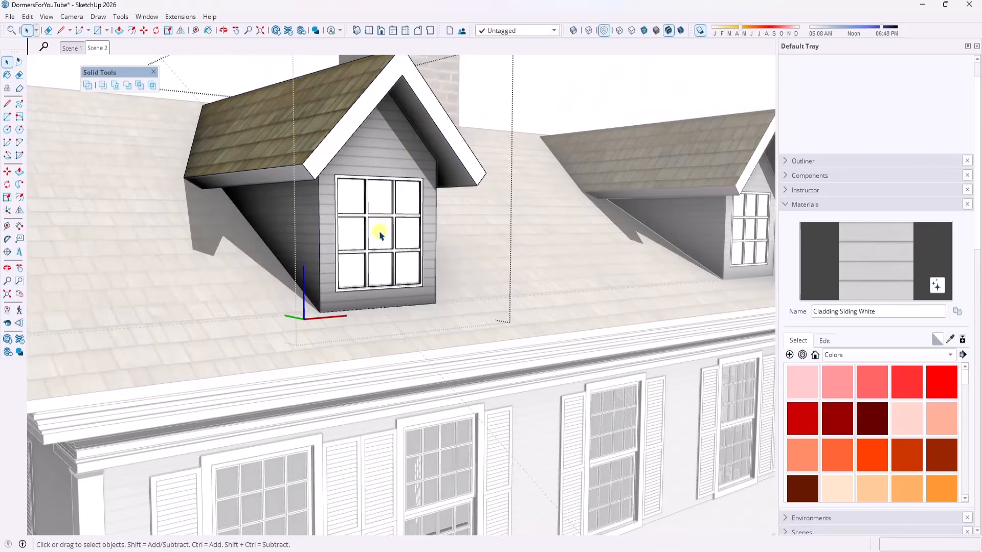
{"action": "left_click", "coordinate": [383, 236]}
{"action": "double_click", "coordinate": [383, 235]}
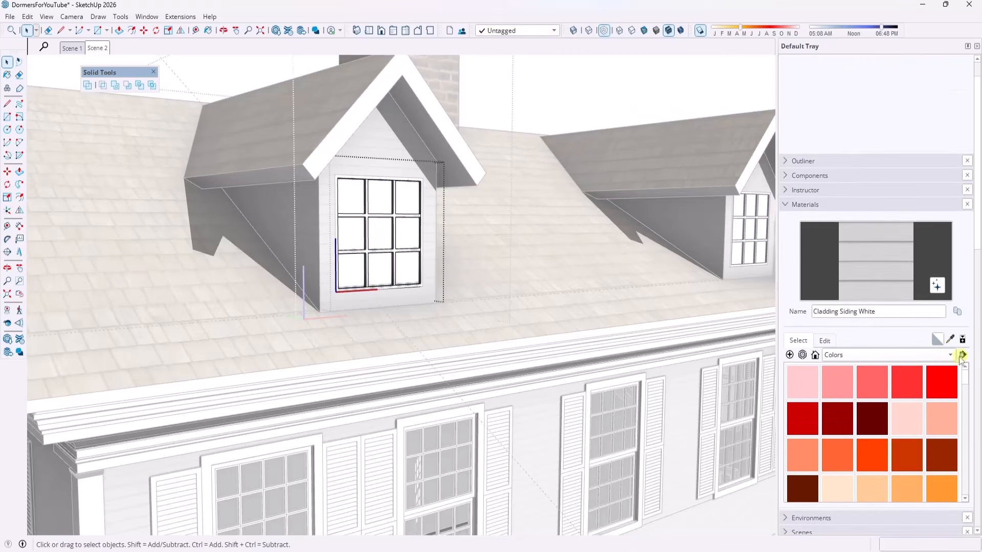
{"action": "left_click", "coordinate": [950, 339]}
{"action": "left_click", "coordinate": [434, 434]}
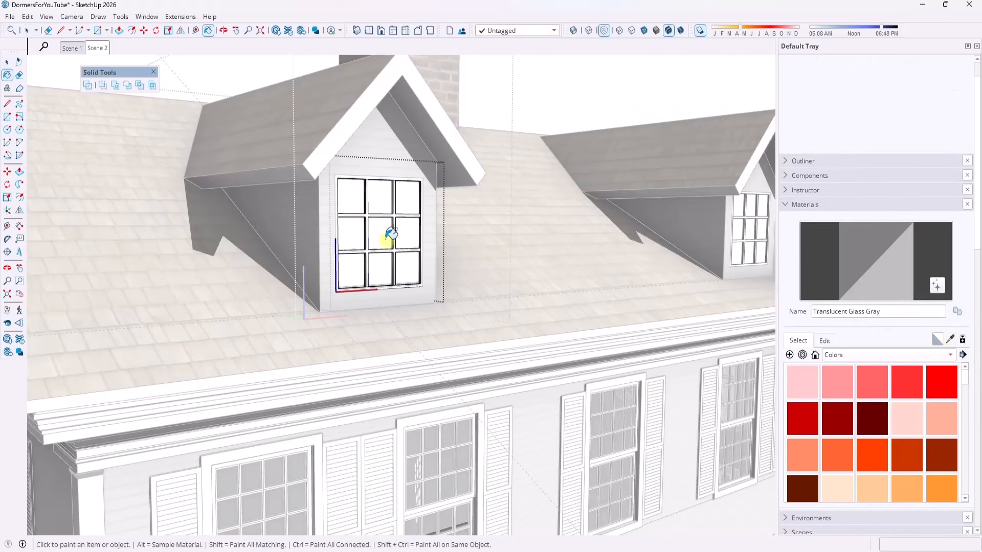
{"action": "left_click", "coordinate": [383, 228]}
{"action": "key", "text": "space"}
{"action": "key", "text": "Escape"}
{"action": "key", "text": "Escape"}
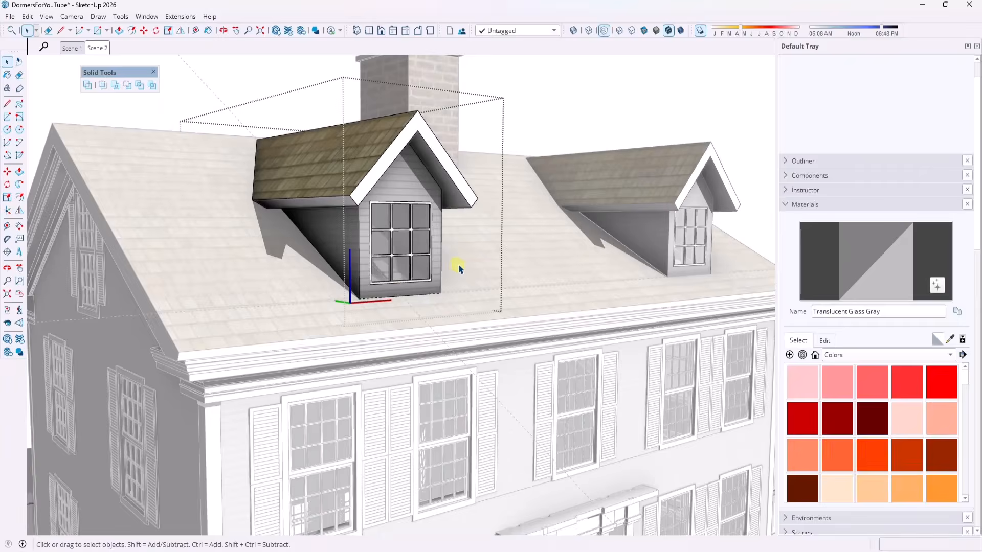
{"action": "middle_click_drag", "start_coordinate": [500, 253], "coordinate": [511, 269]}
{"action": "scroll", "coordinate": [486, 263], "scroll_direction": "down", "scroll_amount": 3}
{"action": "scroll", "coordinate": [455, 268], "scroll_direction": "up", "scroll_amount": 3}
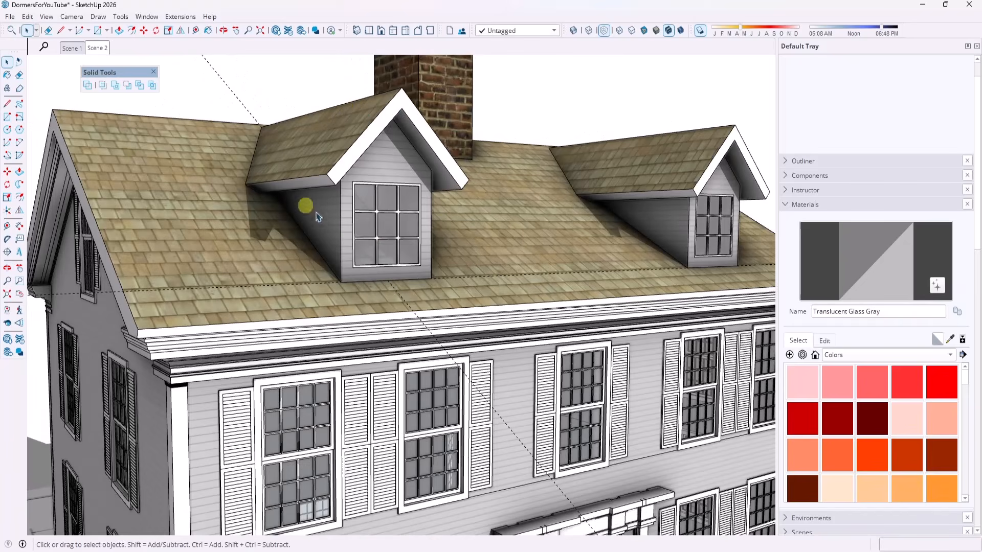
- Hide both dormers to examine the roof surface beneath them, and undo the hiding
{"action": "middle_click_drag", "start_coordinate": [317, 217], "coordinate": [368, 244]}
{"action": "left_click", "coordinate": [368, 245]}
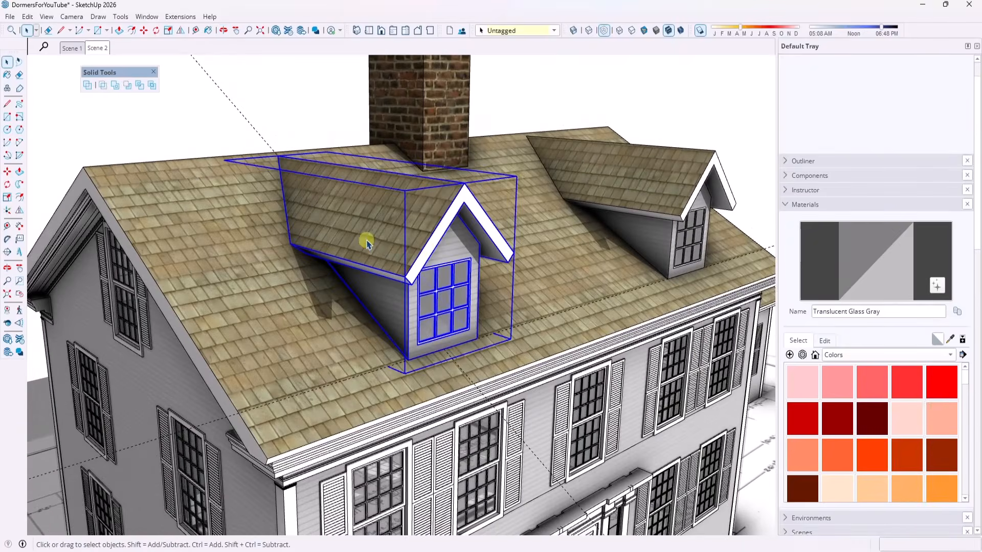
{"action": "middle_click_drag", "start_coordinate": [440, 249], "coordinate": [375, 229]}
{"action": "left_click", "coordinate": [670, 190]}
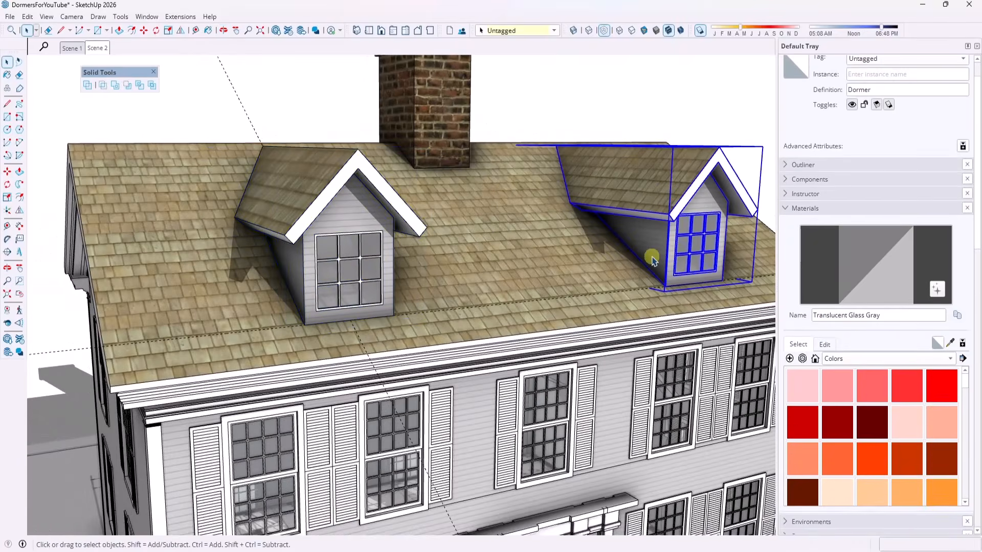
{"action": "scroll", "coordinate": [653, 260], "scroll_direction": "down", "scroll_amount": 3}
{"action": "left_click", "coordinate": [457, 239], "text": "shift"}
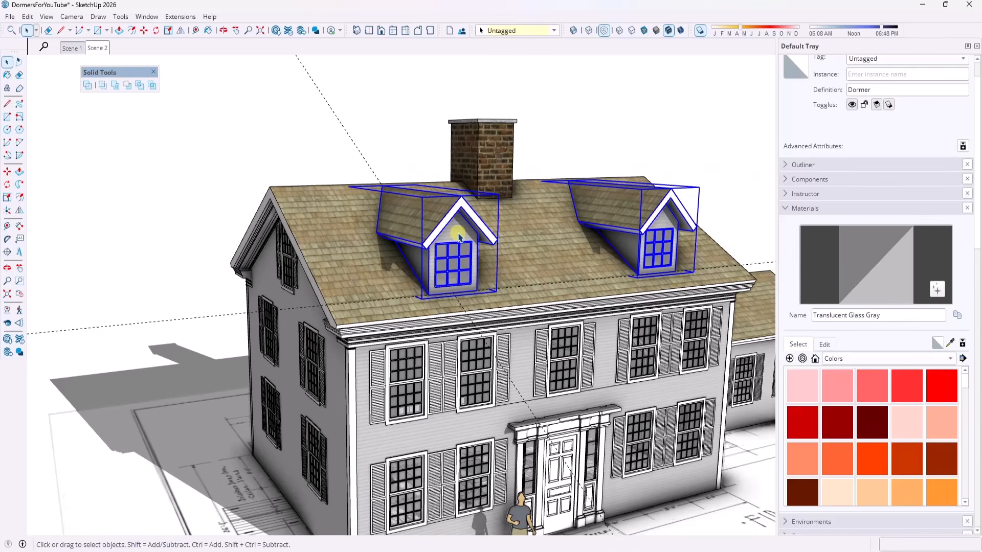
{"action": "right_click", "coordinate": [459, 233]}
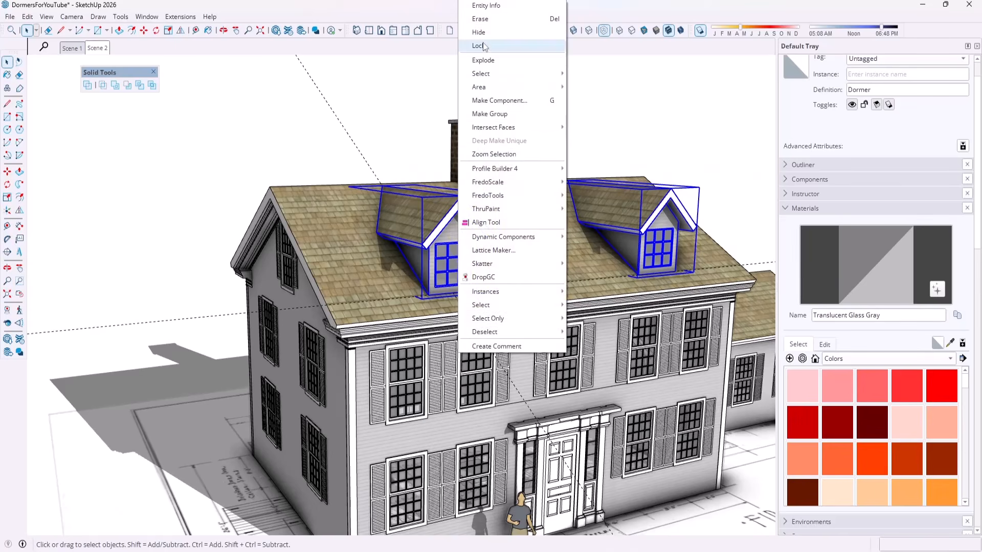
{"action": "left_click", "coordinate": [468, 31]}
{"action": "middle_click_drag", "start_coordinate": [439, 237], "coordinate": [474, 248]}
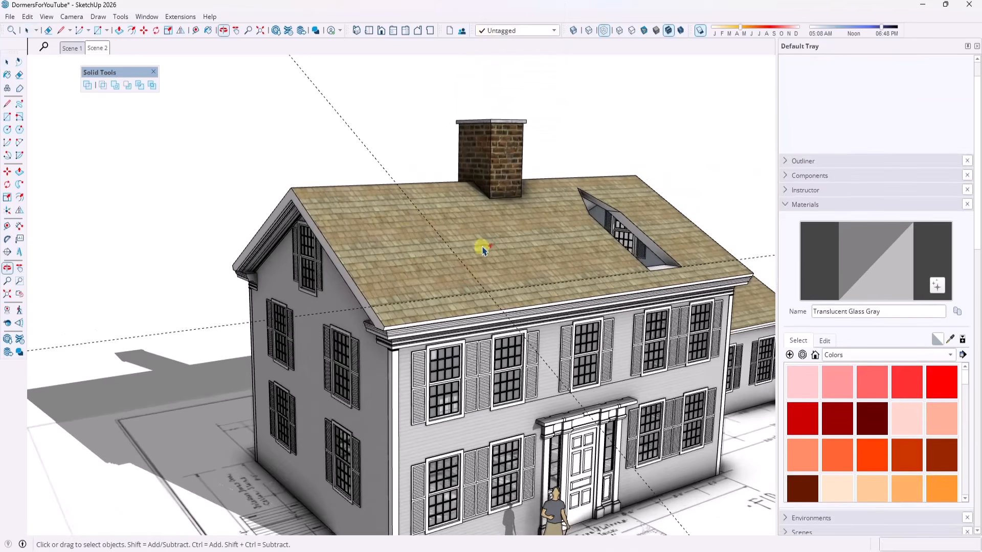
{"action": "key", "text": "ctrl+z"}
- Copy the right dormer along the red axis to the middle of the roof, above the central upper-floor window
{"action": "middle_click_drag", "start_coordinate": [563, 260], "coordinate": [580, 244]}
{"action": "left_click", "coordinate": [610, 259]}
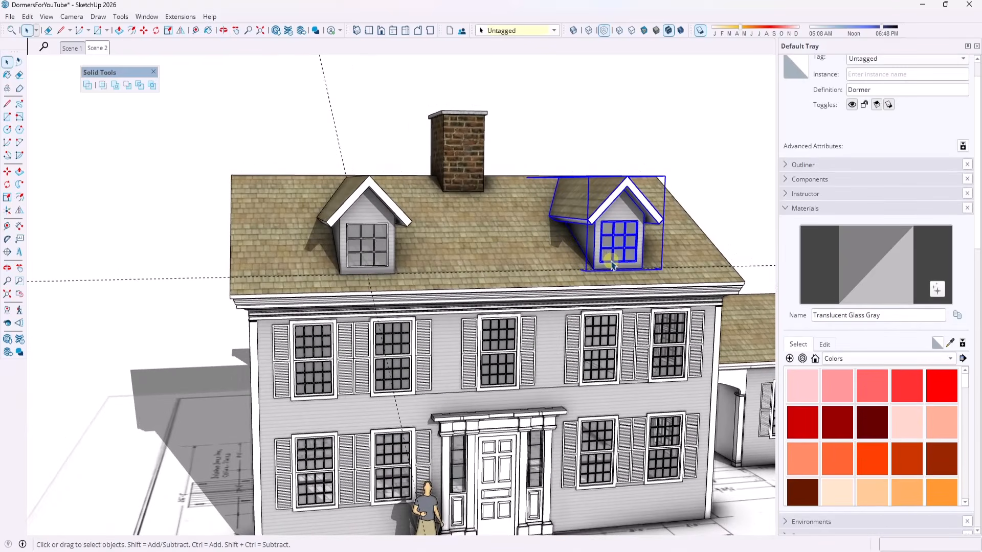
{"action": "key", "text": "m"}
{"action": "scroll", "coordinate": [617, 268], "scroll_direction": "up", "scroll_amount": 2}
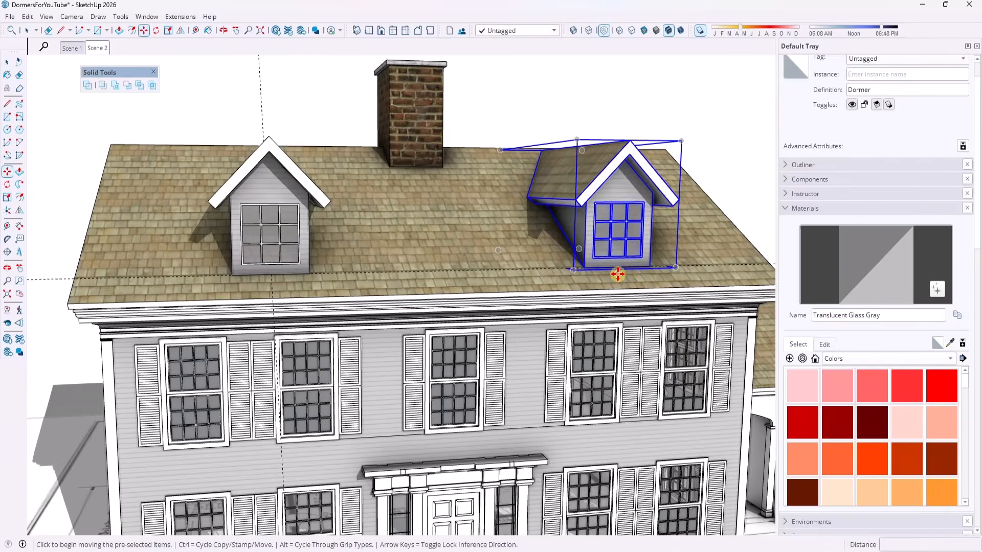
{"action": "left_click", "coordinate": [620, 268]}
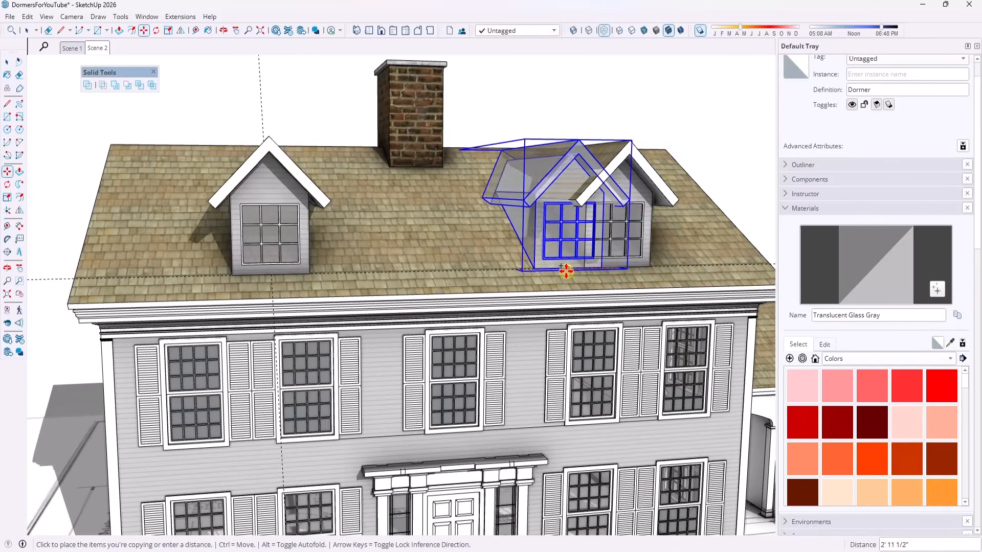
{"action": "key", "text": "ctrl"}
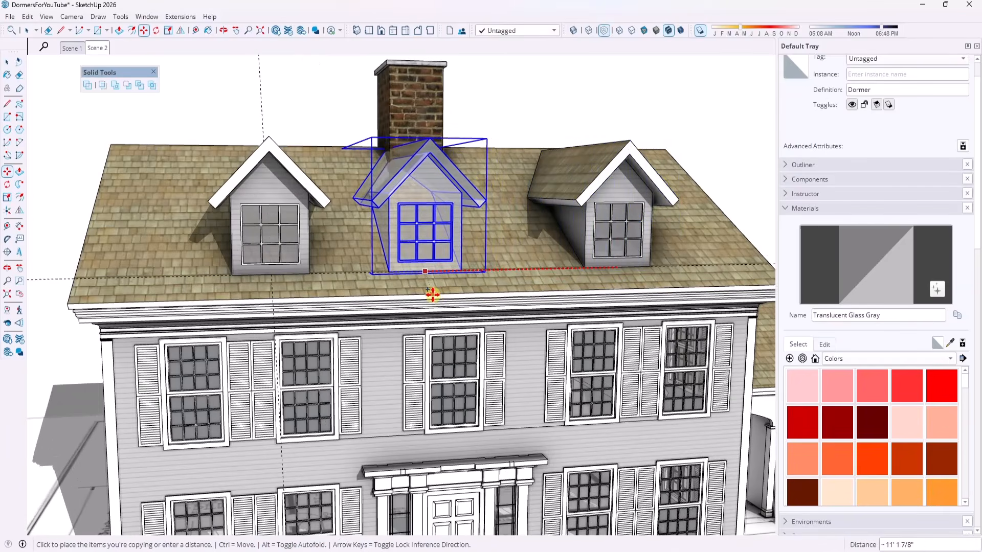
{"action": "left_click", "coordinate": [456, 294]}
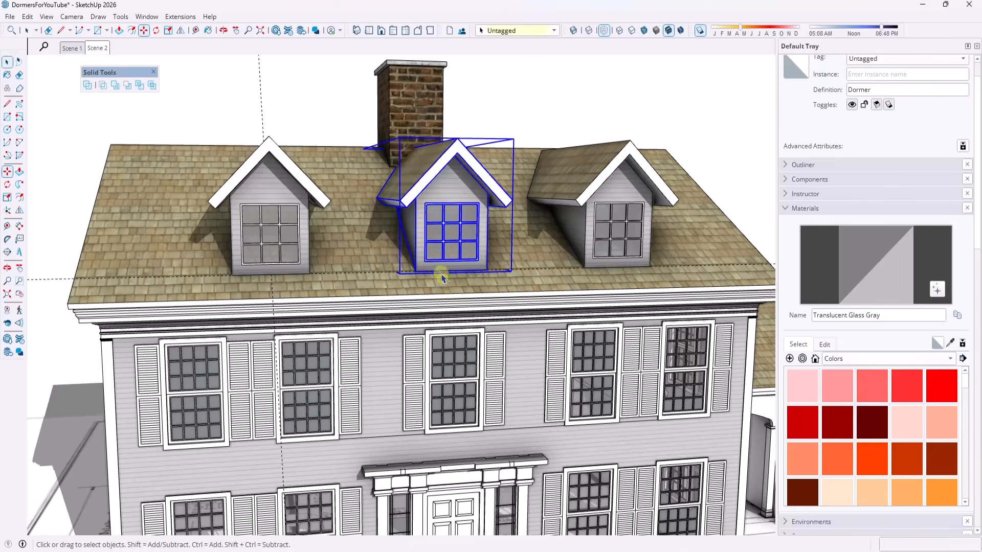
{"action": "middle_click_drag", "start_coordinate": [455, 294], "coordinate": [384, 75]}
{"action": "key", "text": "space"}
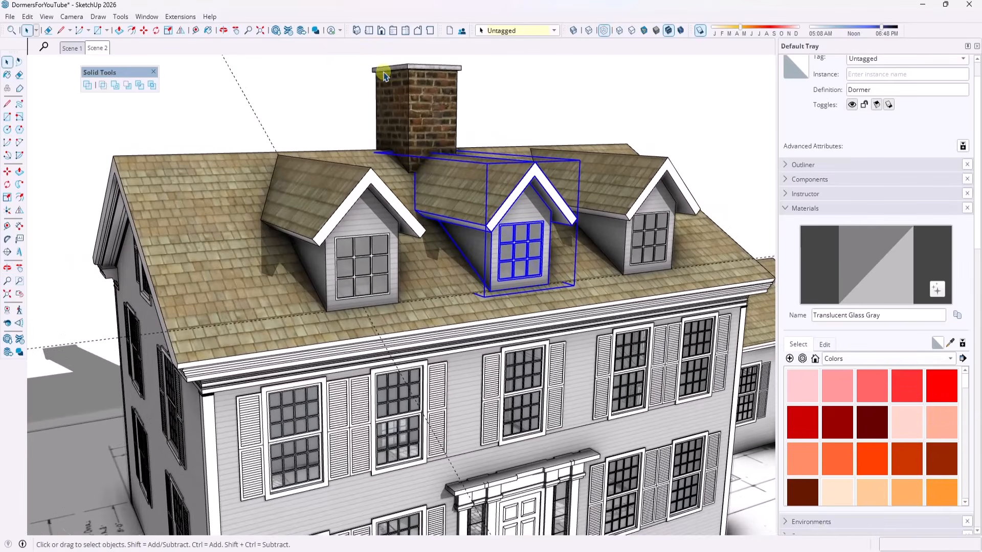
{"action": "scroll", "coordinate": [493, 230], "scroll_direction": "down", "scroll_amount": 2}
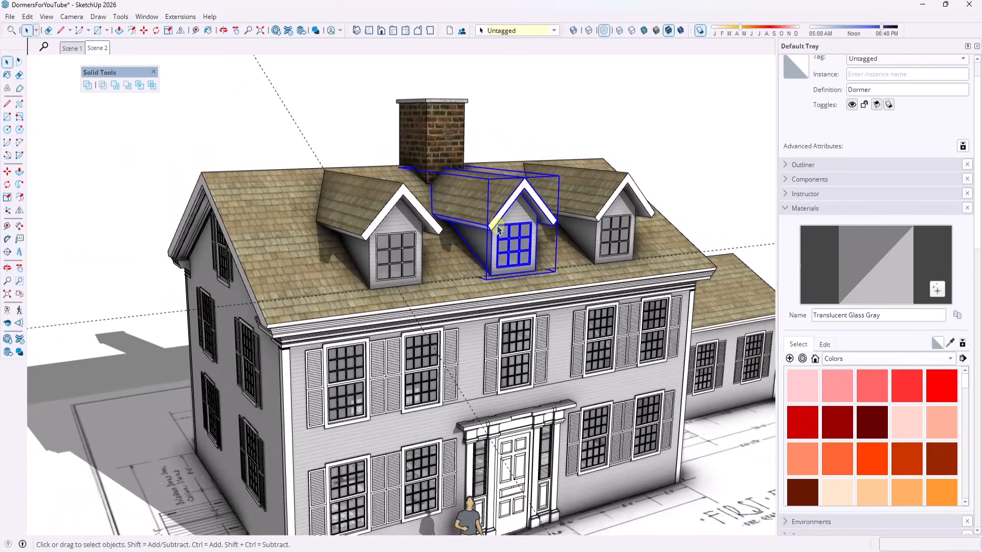
- Select both front dormers
{"action": "middle_click_drag", "start_coordinate": [497, 238], "coordinate": [465, 248]}
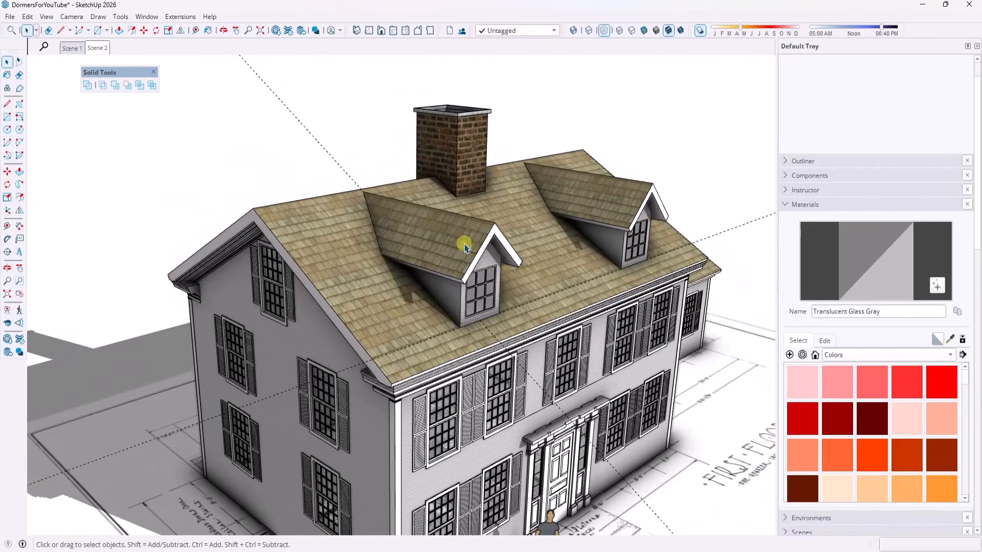
{"action": "left_click", "coordinate": [613, 179], "text": "ctrl"}
{"action": "middle_click_drag", "start_coordinate": [507, 213], "coordinate": [593, 272]}
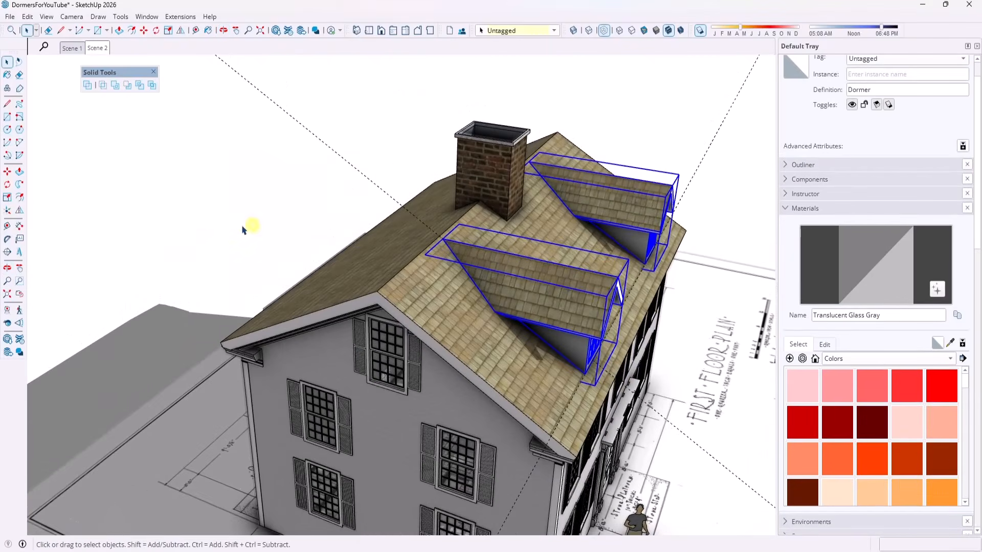
{"action": "left_click", "coordinate": [20, 210]}
{"action": "left_click_drag", "start_coordinate": [506, 280], "coordinate": [377, 292]}
{"action": "key", "text": "ctrl"}
{"action": "key", "text": "space"}
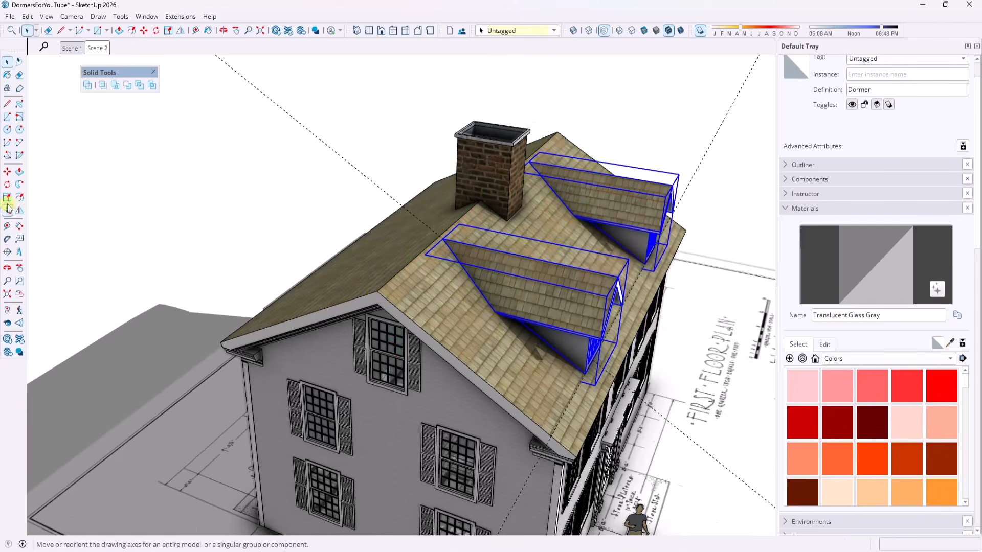
- Mirror a copy of both selected front dormers onto the rear roof slope with the Flip tool
{"action": "left_click", "coordinate": [20, 210]}
{"action": "left_click_drag", "start_coordinate": [509, 286], "coordinate": [368, 313]}
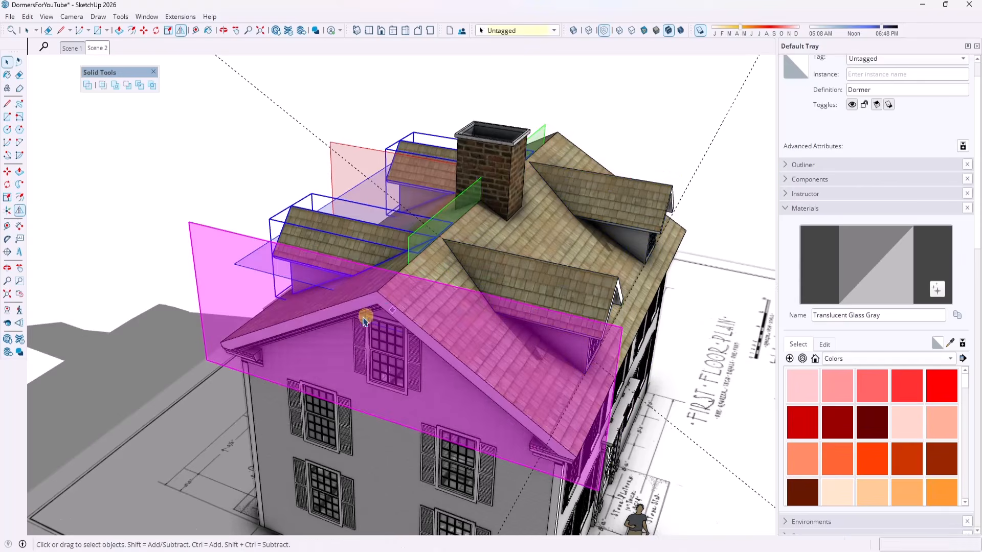
{"action": "middle_click_drag", "start_coordinate": [368, 313], "coordinate": [136, 238]}
{"action": "key", "text": "space"}
{"action": "left_click", "coordinate": [719, 144]}
- Draw an upright 4' by 4' rectangle on the front roof between the two dormers, starting on the guide line
{"action": "scroll", "coordinate": [713, 234], "scroll_direction": "up", "scroll_amount": 2}
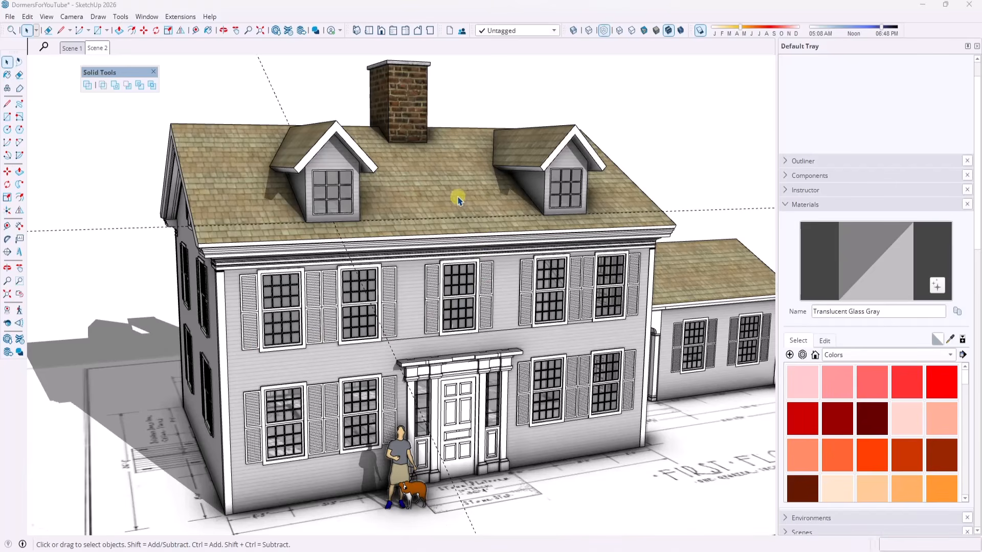
{"action": "middle_click_drag", "start_coordinate": [458, 201], "coordinate": [427, 193]}
{"action": "scroll", "coordinate": [465, 221], "scroll_direction": "up", "scroll_amount": 1}
{"action": "scroll", "coordinate": [460, 221], "scroll_direction": "down", "scroll_amount": 3}
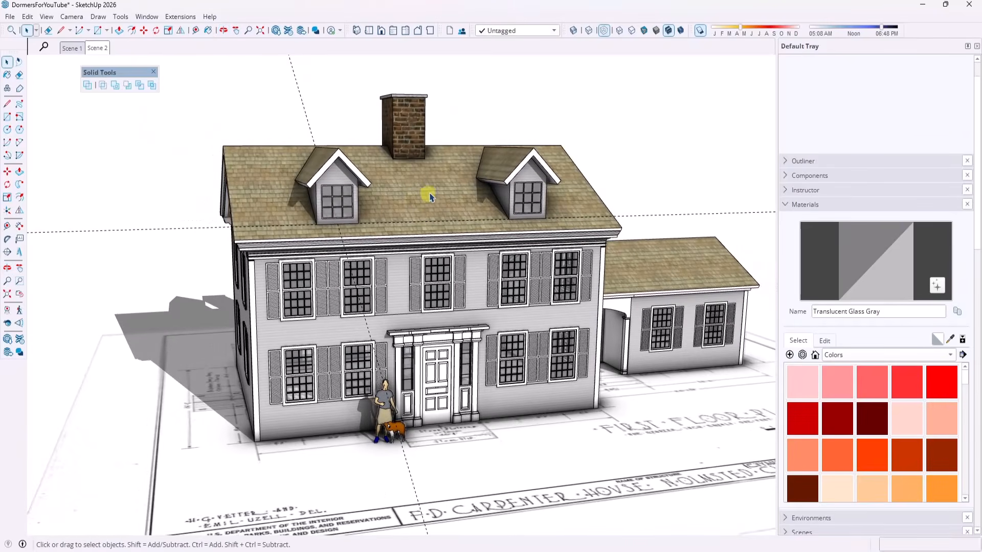
{"action": "scroll", "coordinate": [423, 197], "scroll_direction": "up", "scroll_amount": 6}
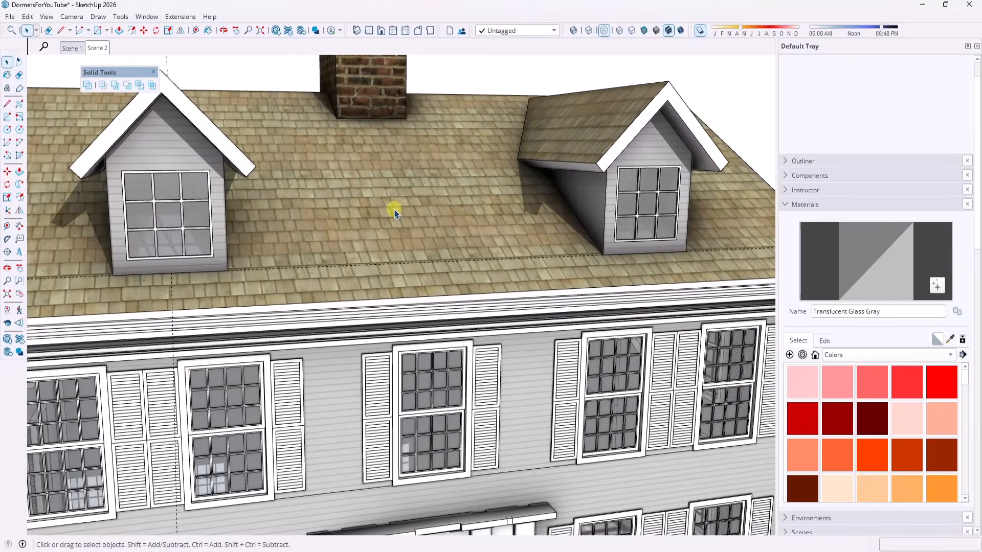
{"action": "scroll", "coordinate": [396, 213], "scroll_direction": "down", "scroll_amount": 4}
{"action": "key", "text": "r"}
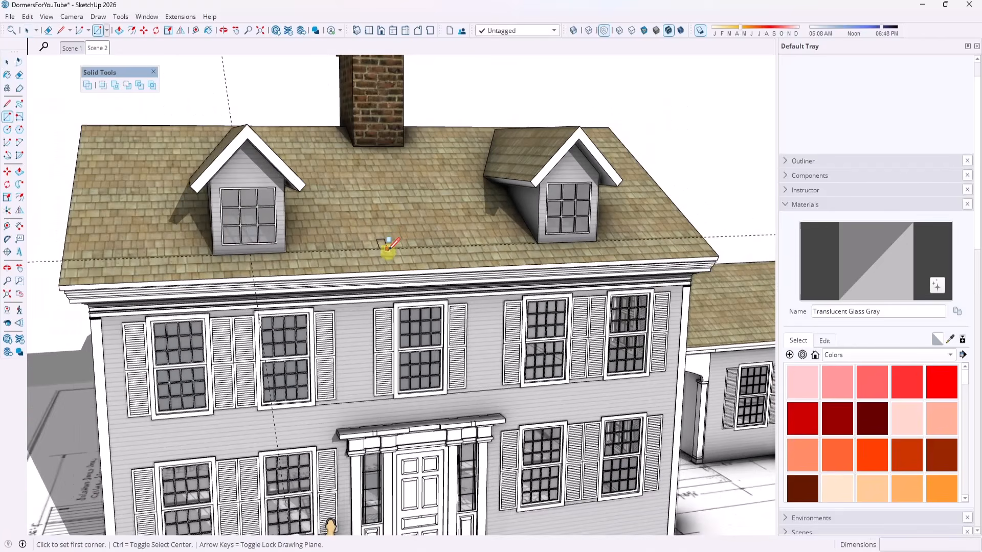
{"action": "left_click", "coordinate": [373, 249]}
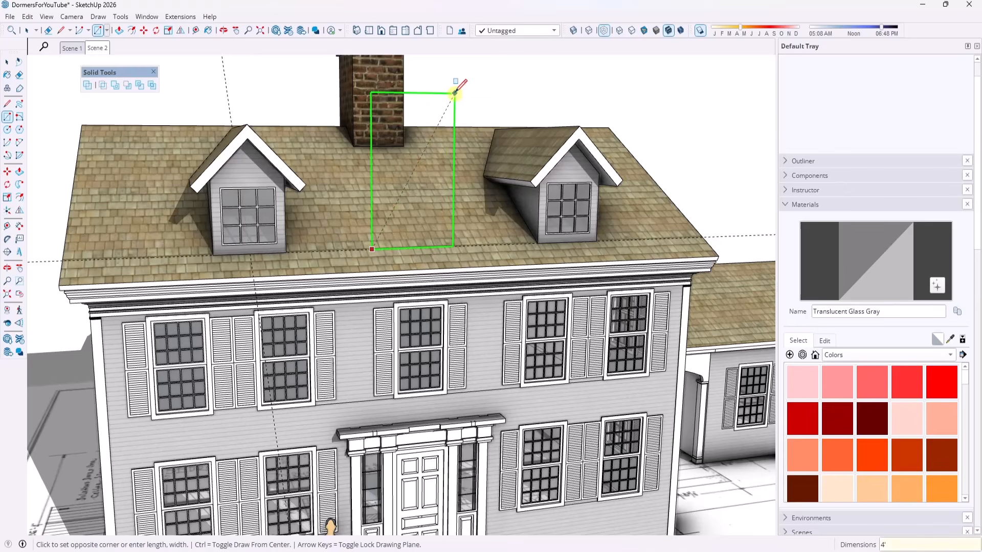
{"action": "type", "text": "4',4'"}
{"action": "key", "text": "Return"}
{"action": "key", "text": "space"}
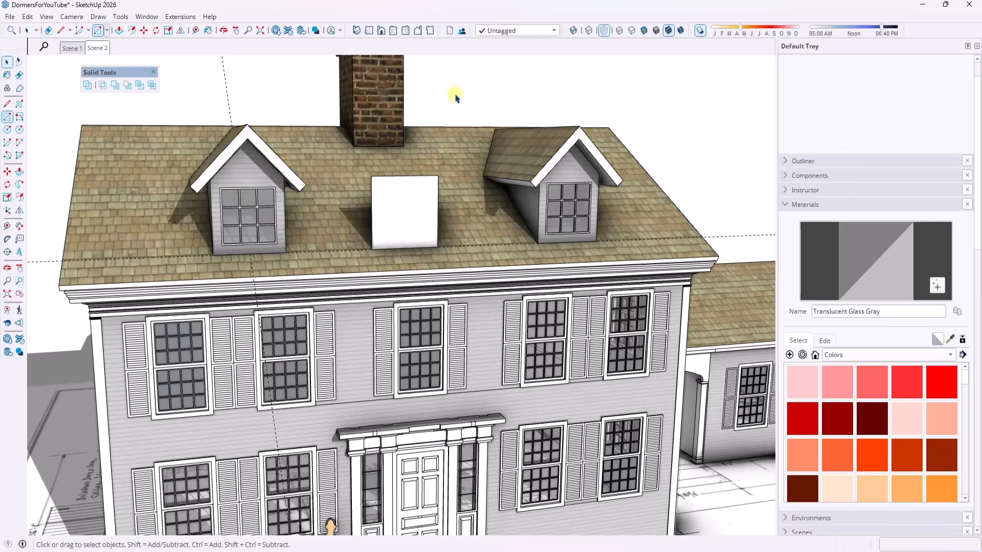
- Make the upright square between the dormers into a group
{"action": "scroll", "coordinate": [362, 250], "scroll_direction": "up", "scroll_amount": 5}
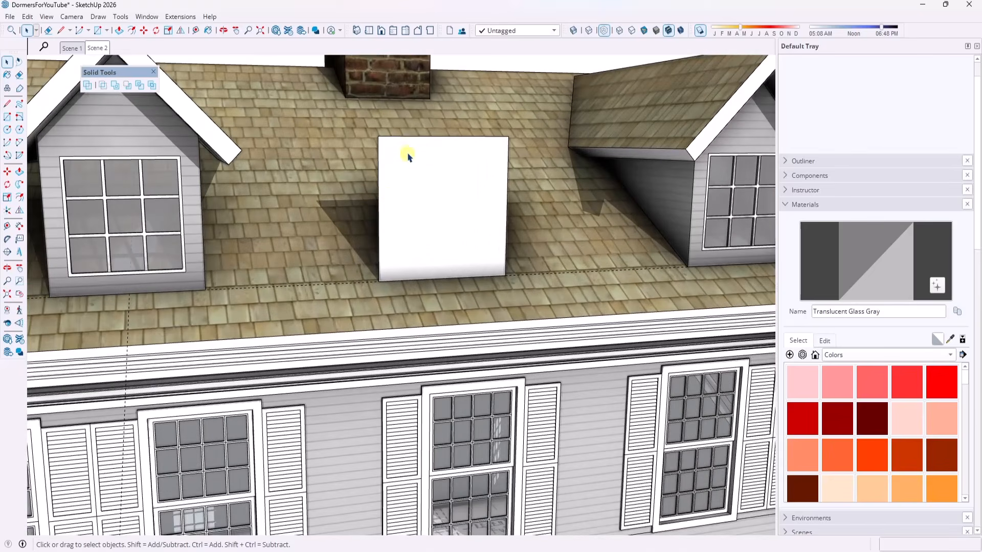
{"action": "left_click", "coordinate": [417, 176]}
{"action": "right_click", "coordinate": [417, 175]}
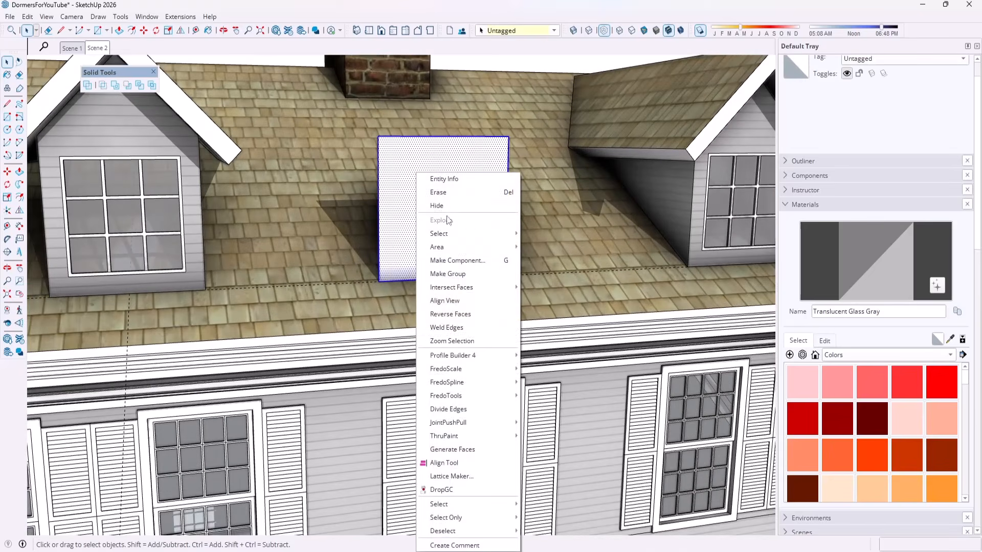
{"action": "left_click", "coordinate": [450, 273]}
{"action": "middle_click_drag", "start_coordinate": [412, 165], "coordinate": [420, 169]}
- Draw a half-circle arc on the square's upper edge and a concave arc from its upper corner down across the adjoining square
{"action": "key", "text": "a"}
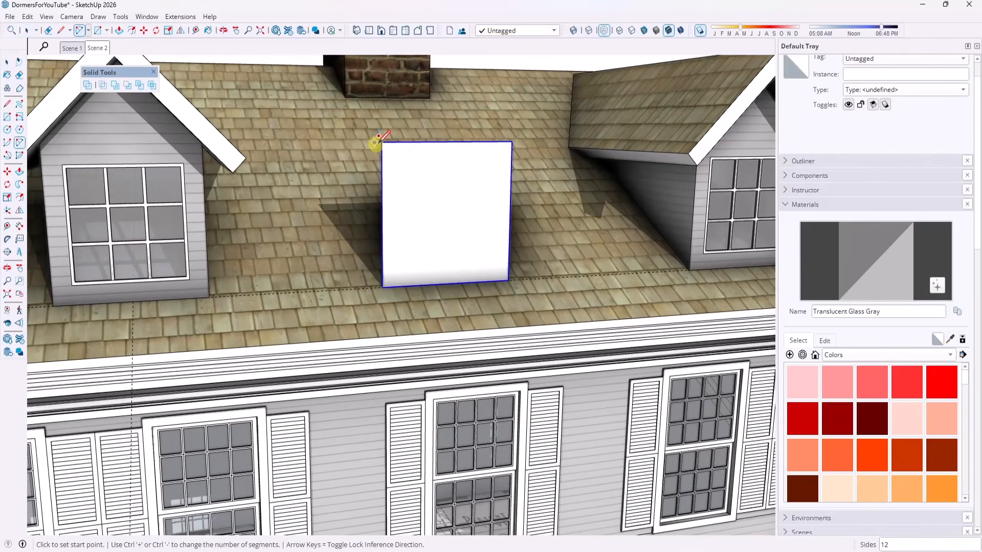
{"action": "left_click", "coordinate": [382, 142]}
{"action": "left_click", "coordinate": [512, 142]}
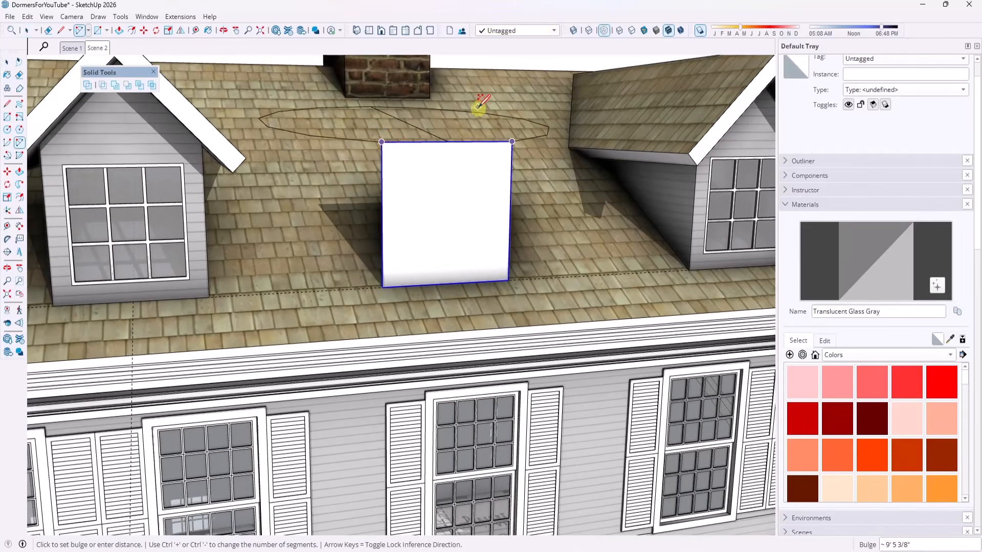
{"action": "left_click", "coordinate": [477, 103]}
{"action": "middle_click_drag", "start_coordinate": [478, 102], "coordinate": [684, 148]}
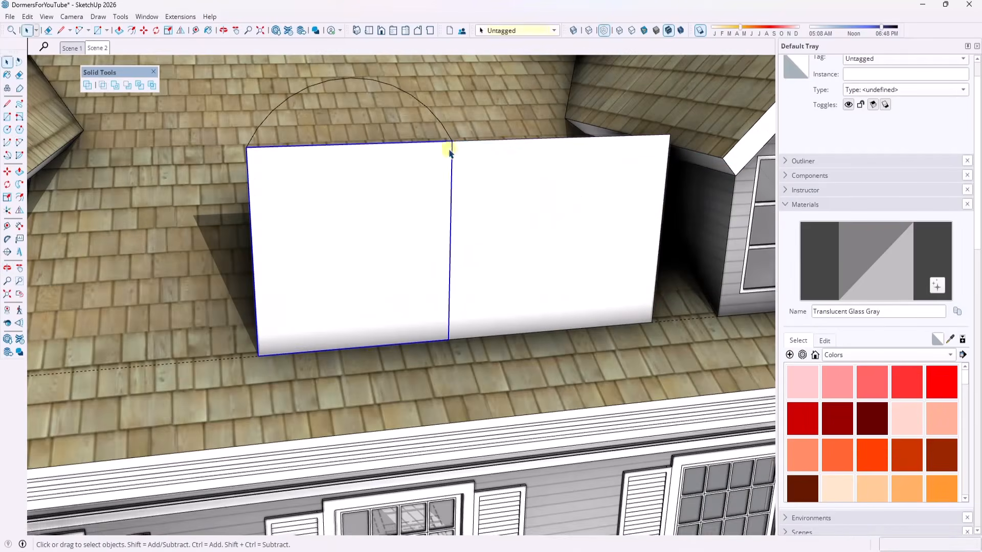
{"action": "left_click", "coordinate": [449, 149]}
{"action": "left_click", "coordinate": [645, 306]}
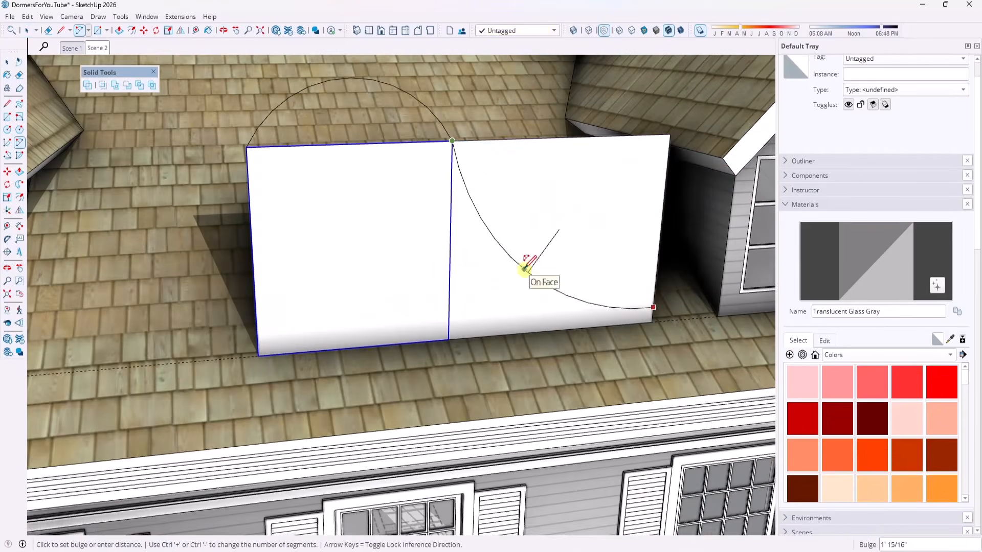
{"action": "left_click", "coordinate": [526, 263]}
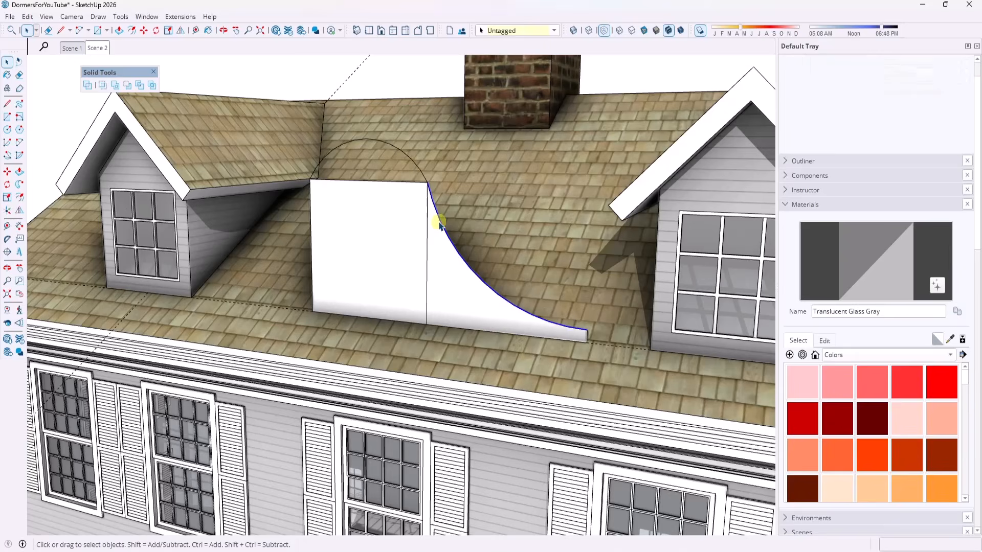
- Make the half-circle arc and the concave arc into one group
{"action": "right_click", "coordinate": [439, 225]}
{"action": "left_click", "coordinate": [450, 266]}
{"action": "middle_click_drag", "start_coordinate": [498, 219], "coordinate": [419, 185]}
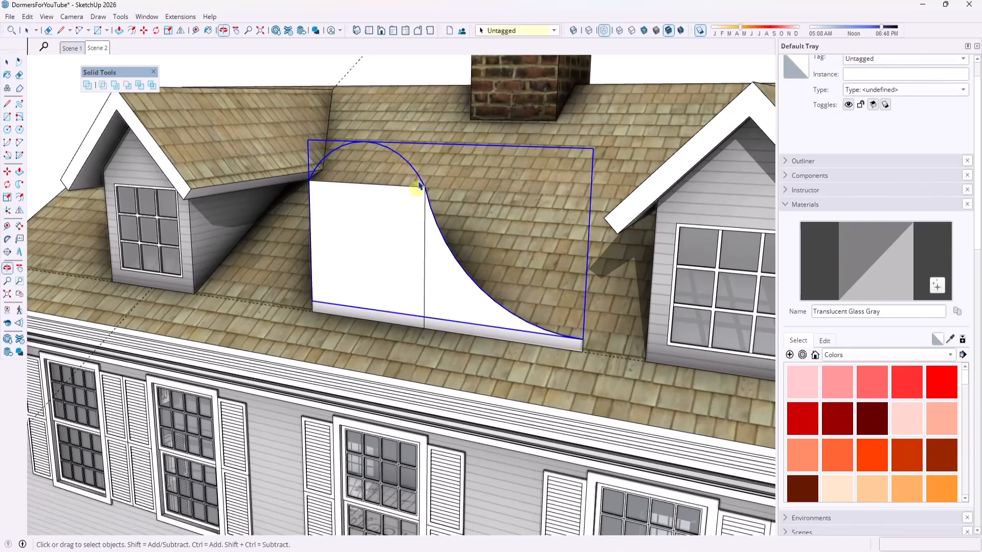
- Open the arc group and offset both arcs outward together by 6 inches
{"action": "double_click", "coordinate": [417, 173]}
{"action": "left_click", "coordinate": [419, 179]}
{"action": "left_click", "coordinate": [432, 208], "text": "shift"}
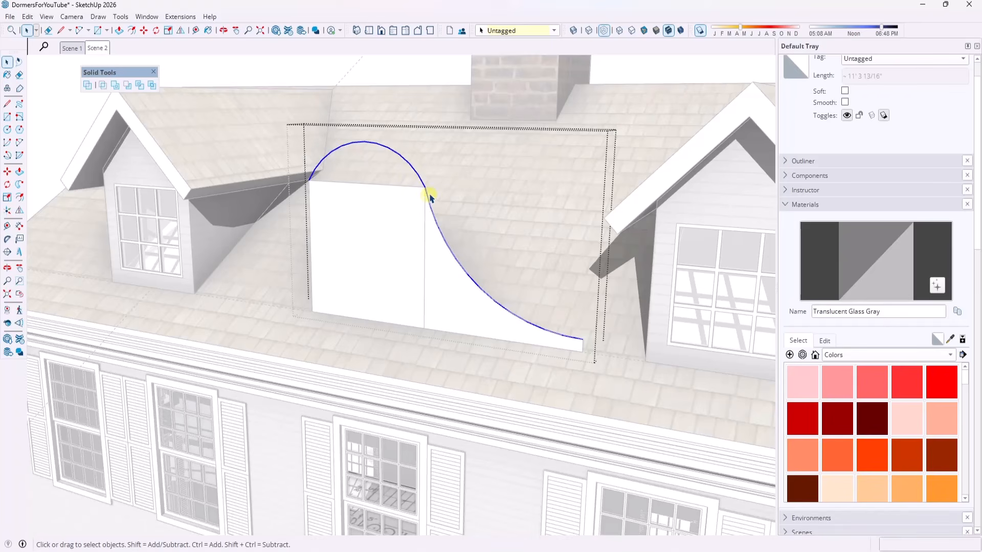
{"action": "key", "text": "f"}
{"action": "left_click", "coordinate": [414, 165]}
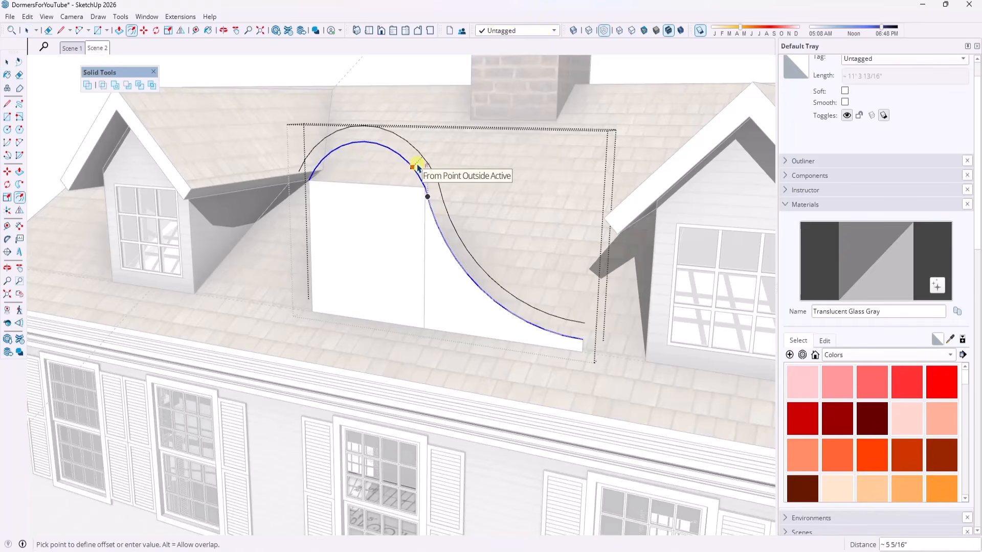
{"action": "left_click", "coordinate": [418, 168]}
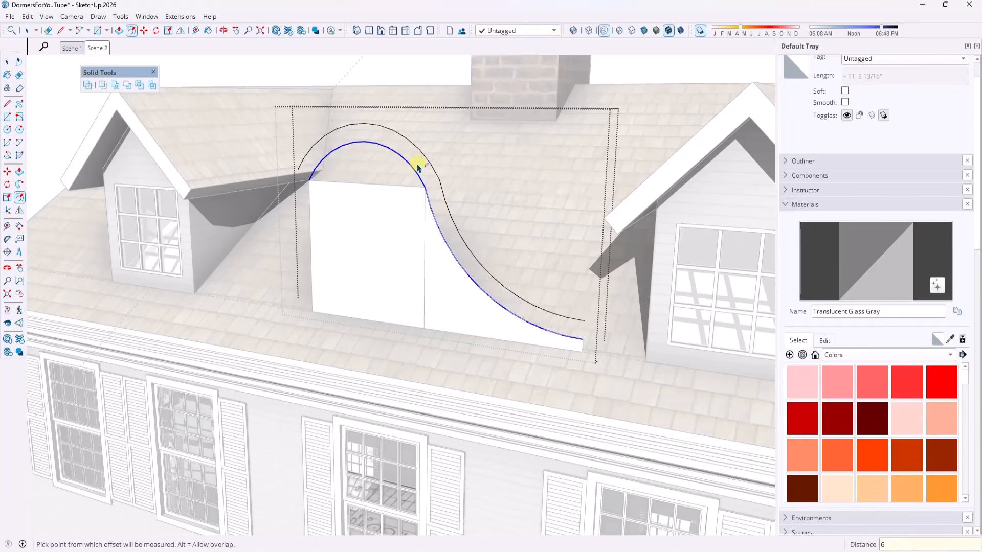
- Connect the offset curve to the original arcs with a line at each end to close the roof profile
{"action": "key", "text": "space"}
{"action": "key", "text": "l"}
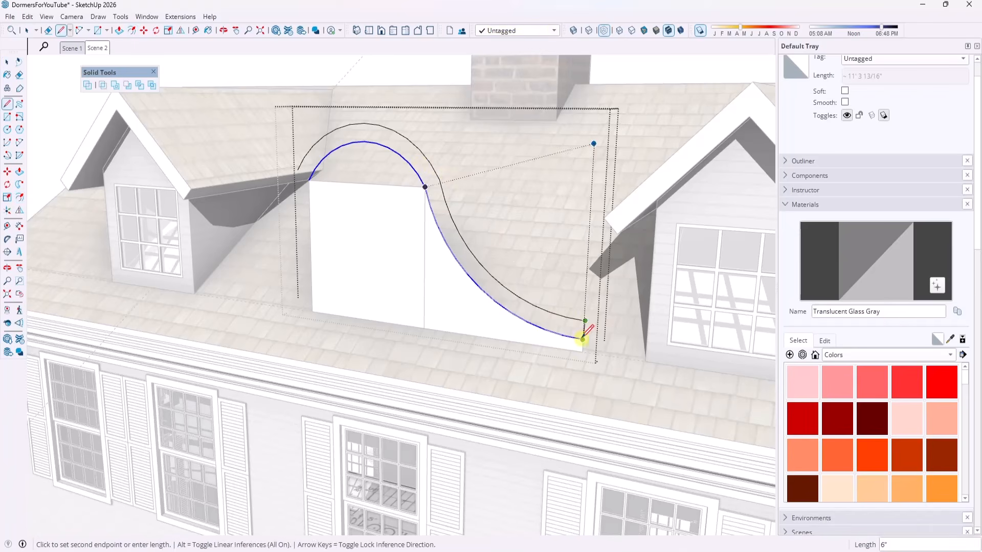
{"action": "left_click", "coordinate": [309, 180]}
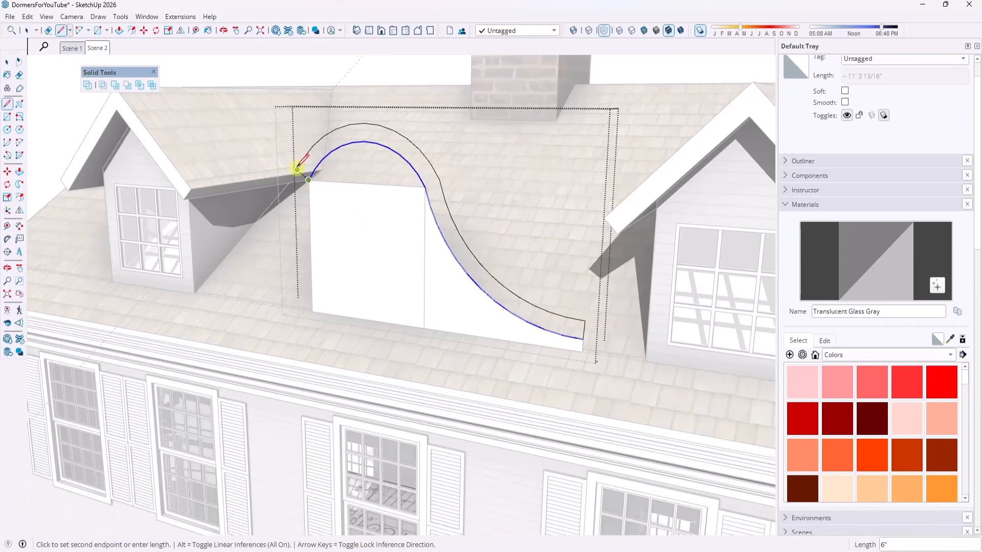
{"action": "left_click", "coordinate": [297, 168]}
{"action": "key", "text": "space"}
{"action": "mouse_move", "coordinate": [379, 208]}
{"action": "middle_mouse_down"}
{"action": "mouse_move", "coordinate": [314, 214]}
{"action": "mouse_move", "coordinate": [324, 215]}
{"action": "middle_mouse_up"}
{"action": "key", "text": "p"}
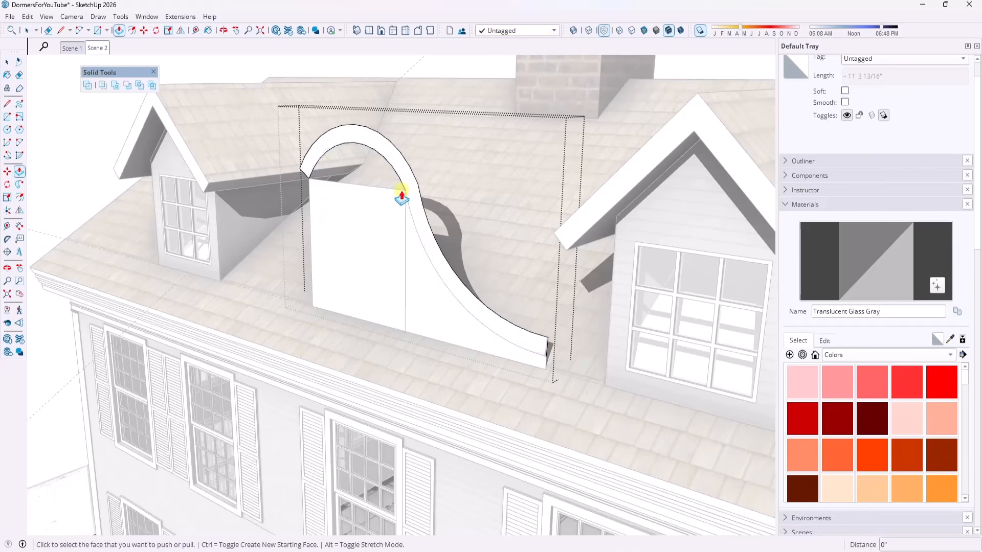
{"action": "left_click", "coordinate": [402, 197]}
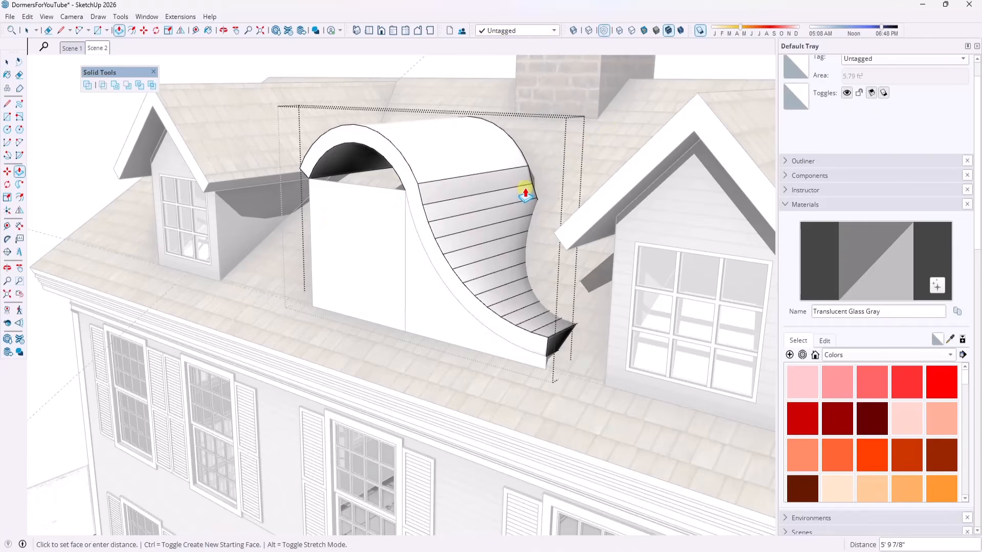
{"action": "key", "text": "space"}
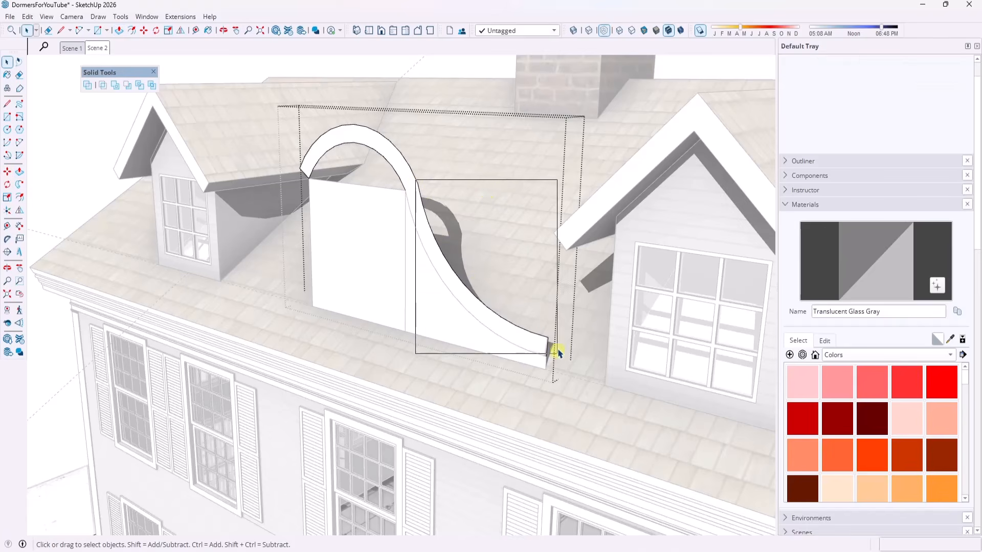
- Weld the outer arcs of the curved roof profile into a single curve
{"action": "left_click_drag", "start_coordinate": [558, 353], "coordinate": [556, 350]}
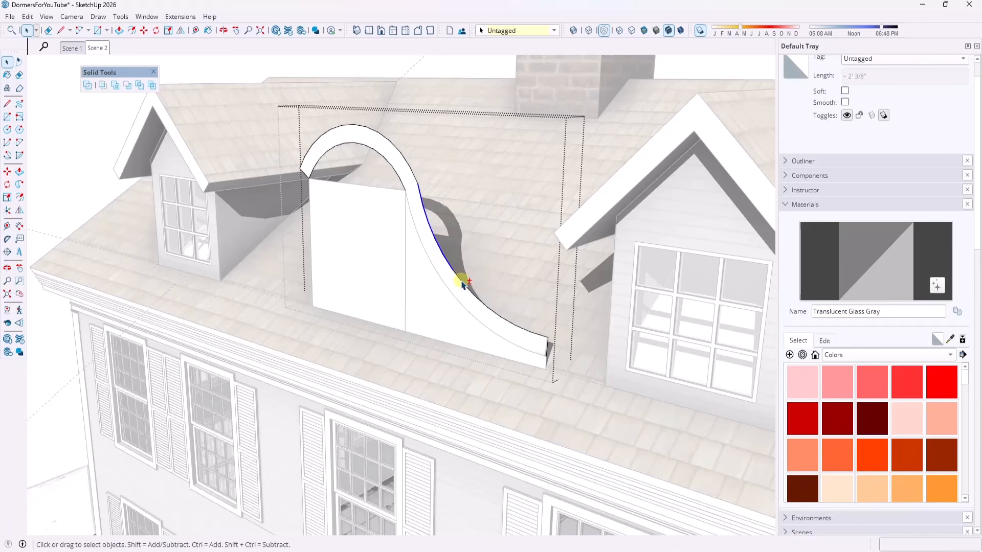
{"action": "left_click", "coordinate": [408, 164], "text": "shift"}
{"action": "right_click", "coordinate": [409, 165]}
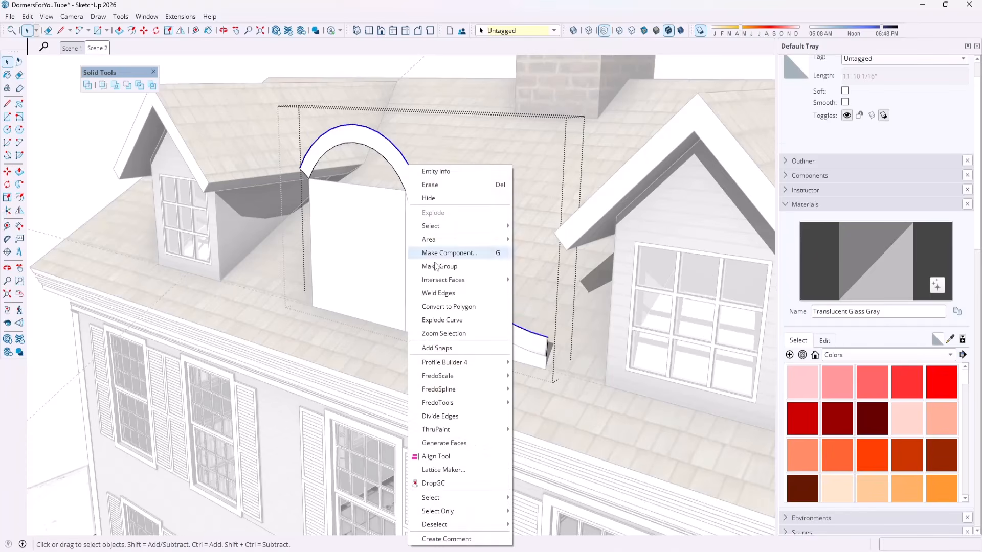
{"action": "left_click", "coordinate": [442, 292]}
- Extrude the curved roof profile back into the main roof and close the group
{"action": "middle_click_drag", "start_coordinate": [443, 197], "coordinate": [422, 201]}
{"action": "key", "text": "p"}
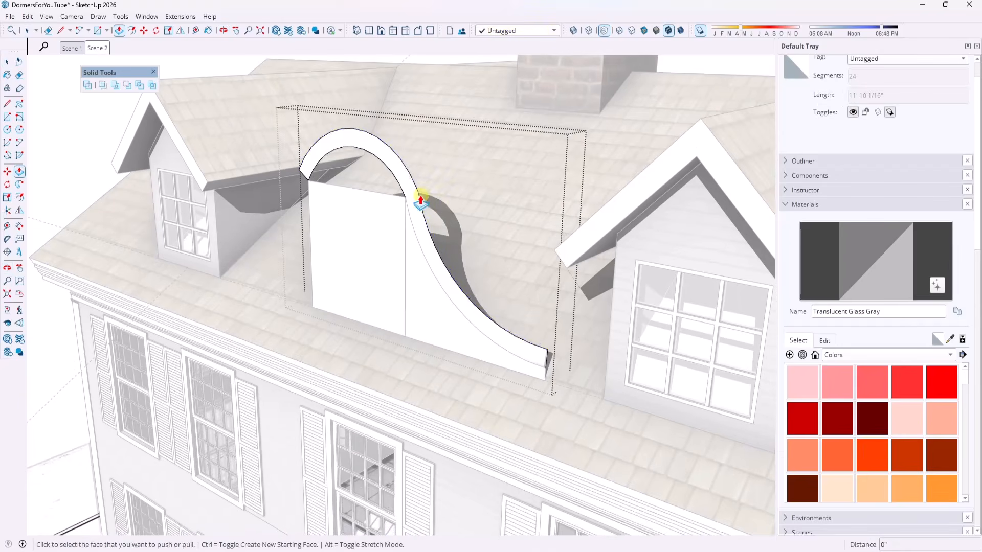
{"action": "left_click", "coordinate": [412, 208]}
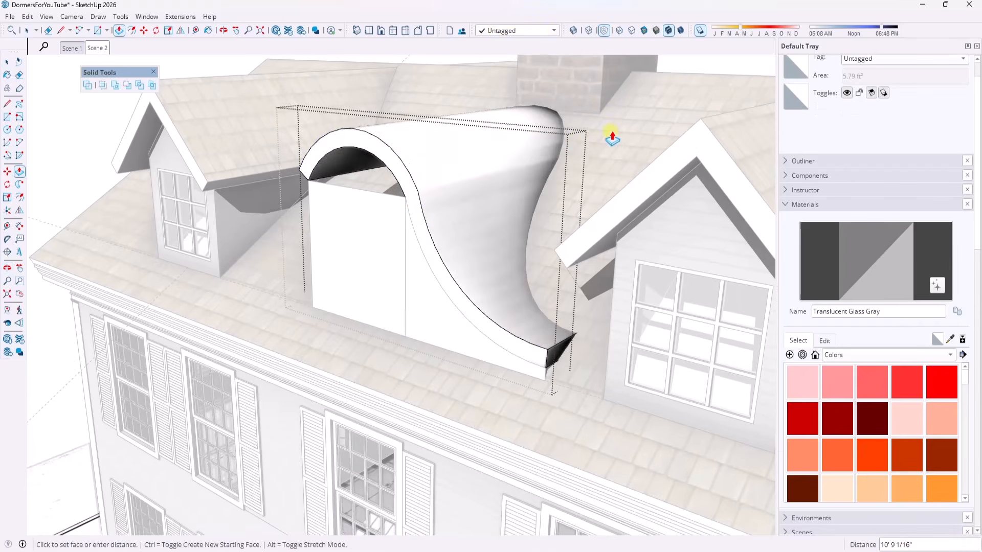
{"action": "left_click", "coordinate": [629, 133]}
{"action": "key", "text": "space"}
{"action": "middle_click_drag", "start_coordinate": [429, 164], "coordinate": [396, 306]}
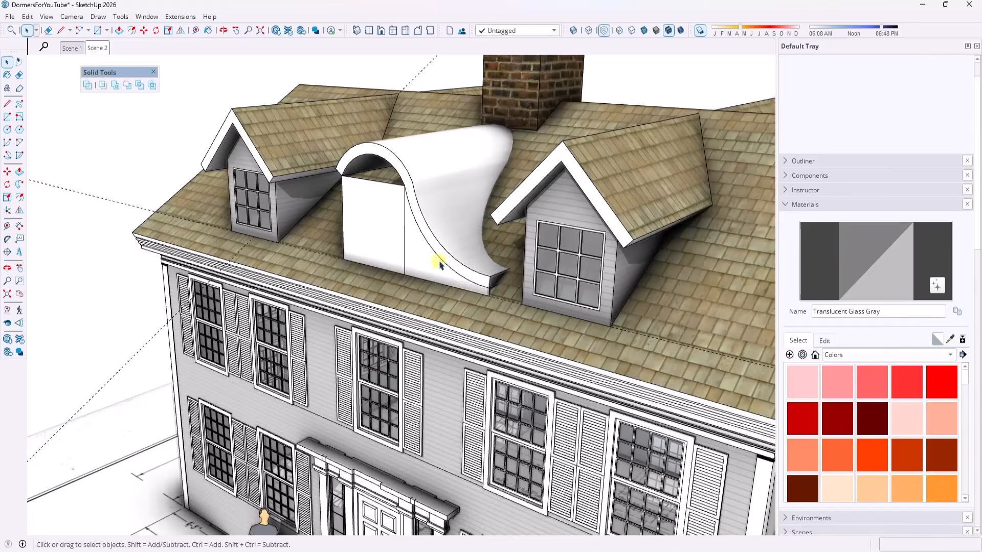
- Trace a triangular face over the house's gable end from the front eave to the ridge and the rear eave
{"action": "middle_click_drag", "start_coordinate": [439, 259], "coordinate": [495, 216]}
{"action": "left_click", "coordinate": [439, 219]}
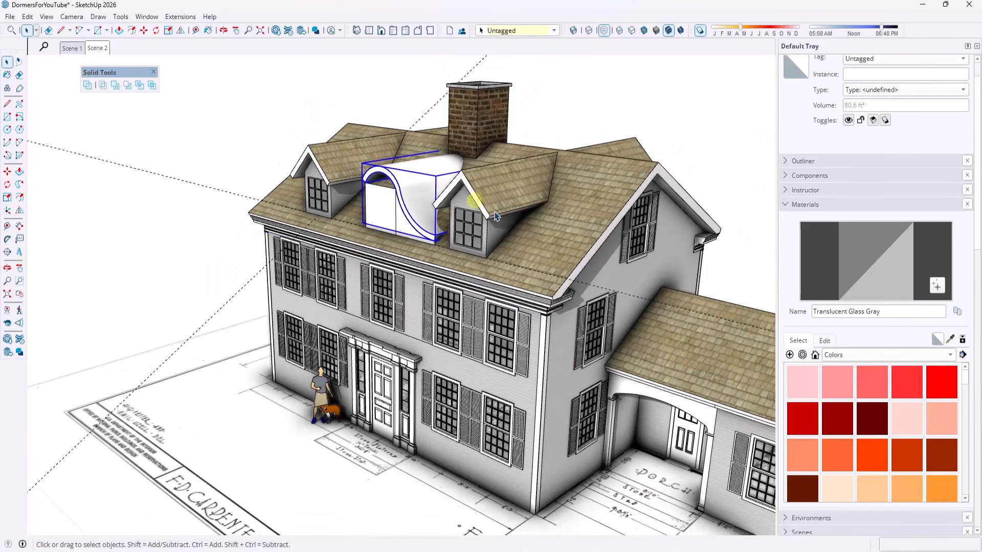
{"action": "key", "text": "l"}
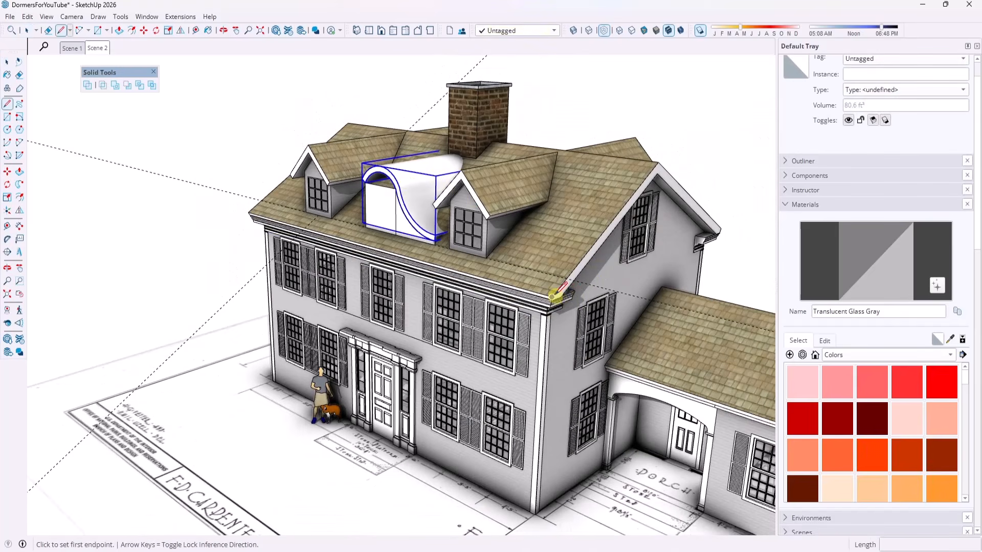
{"action": "left_click", "coordinate": [552, 296]}
{"action": "left_click", "coordinate": [658, 163]}
{"action": "left_click", "coordinate": [720, 229]}
{"action": "left_click", "coordinate": [553, 297]}
{"action": "key", "text": "space"}
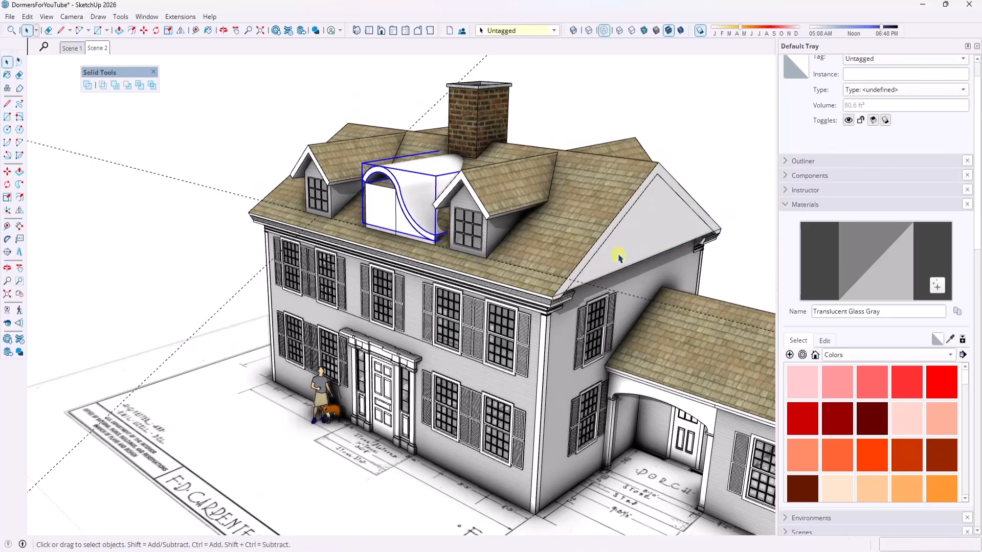
- Group the roof-shaped prism and subtract it from the curved dormer roof with the Subtract solid tool
{"action": "right_click", "coordinate": [265, 157]}
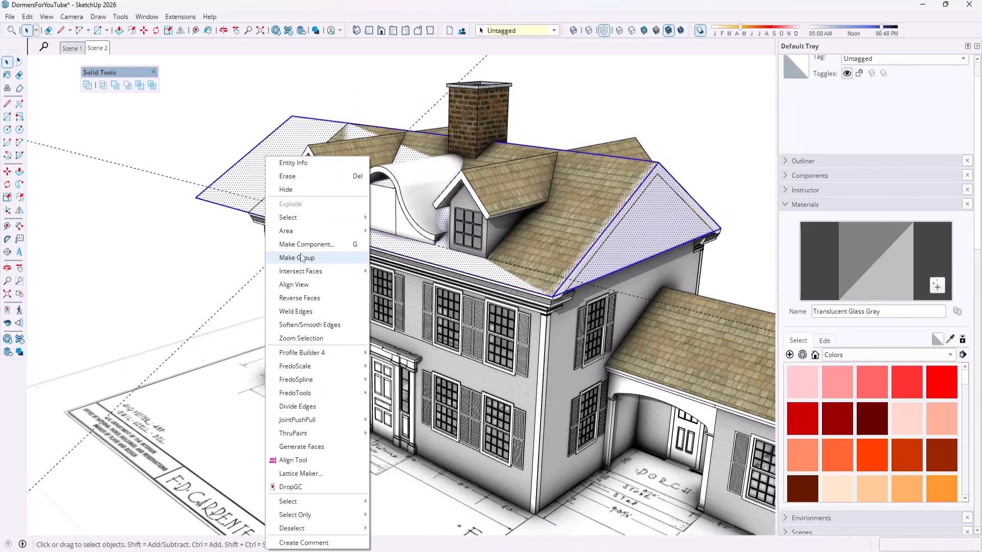
{"action": "left_click", "coordinate": [302, 257]}
{"action": "middle_click_drag", "start_coordinate": [285, 248], "coordinate": [348, 185]}
{"action": "left_click", "coordinate": [128, 86]}
{"action": "left_click", "coordinate": [402, 176]}
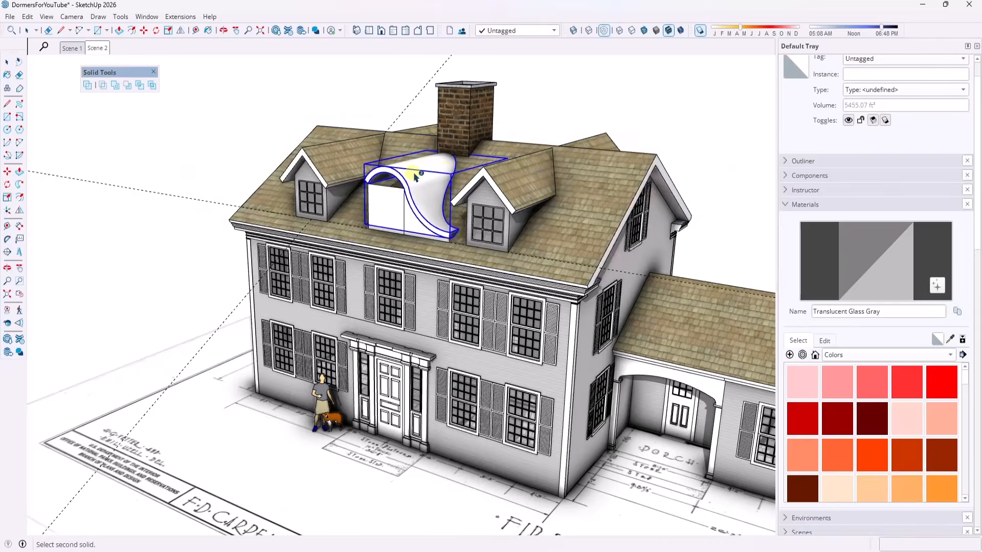
{"action": "scroll", "coordinate": [432, 175], "scroll_direction": "up", "scroll_amount": 4}
{"action": "mouse_move", "coordinate": [419, 175]}
{"action": "middle_mouse_down"}
{"action": "mouse_move", "coordinate": [630, 167]}
{"action": "mouse_move", "coordinate": [545, 333]}
{"action": "mouse_move", "coordinate": [248, 515]}
{"action": "mouse_move", "coordinate": [585, 198]}
{"action": "mouse_move", "coordinate": [367, 236]}
{"action": "mouse_move", "coordinate": [467, 228]}
{"action": "middle_mouse_up"}
- Try to erase the vertical edge dividing the curved dormer's front wall
{"action": "left_click", "coordinate": [491, 231]}
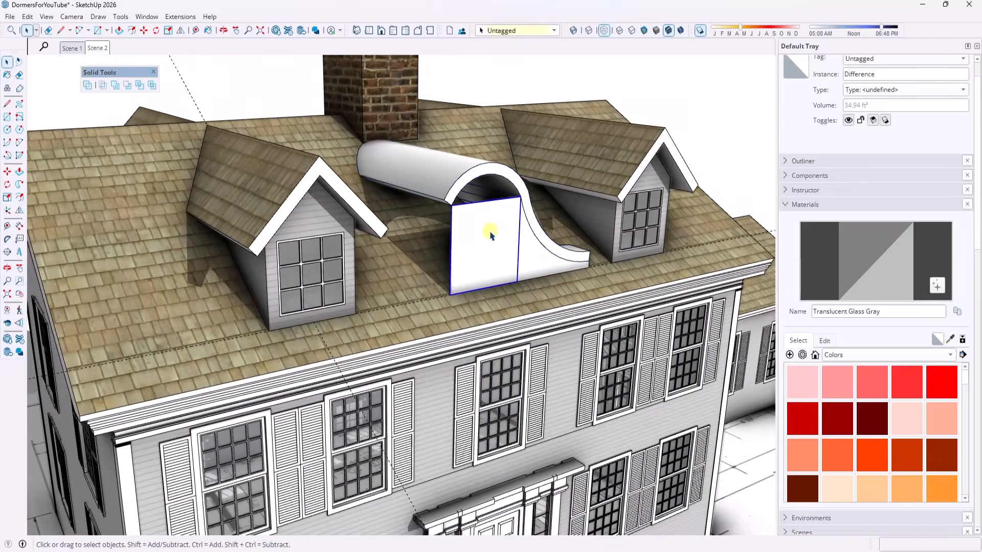
{"action": "key", "text": "e"}
{"action": "left_click", "coordinate": [519, 237]}
{"action": "key", "text": "ctrl+z"}
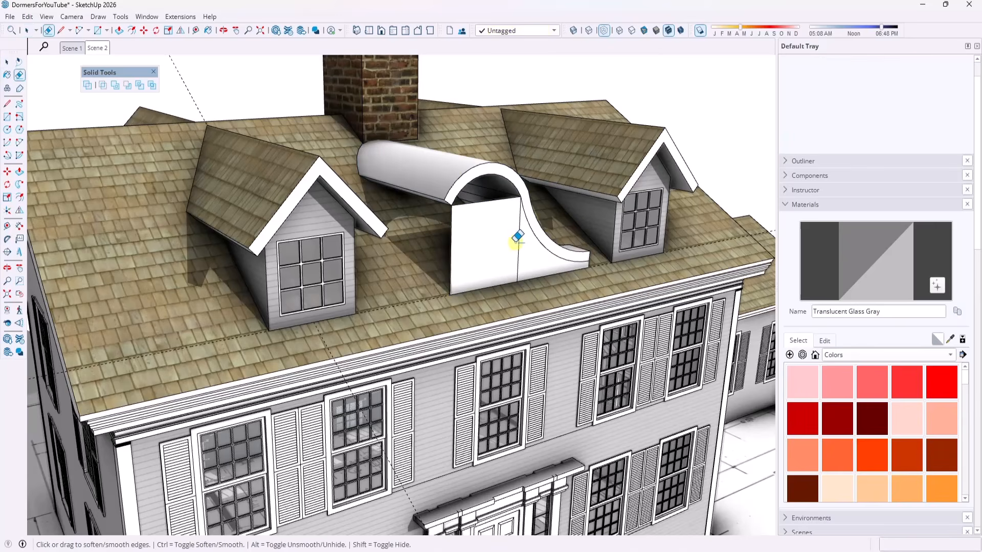
- Explode the rectangular front wall group of the curved dormer into loose geometry
{"action": "key", "text": "space"}
{"action": "left_click", "coordinate": [524, 247]}
{"action": "left_click", "coordinate": [503, 247]}
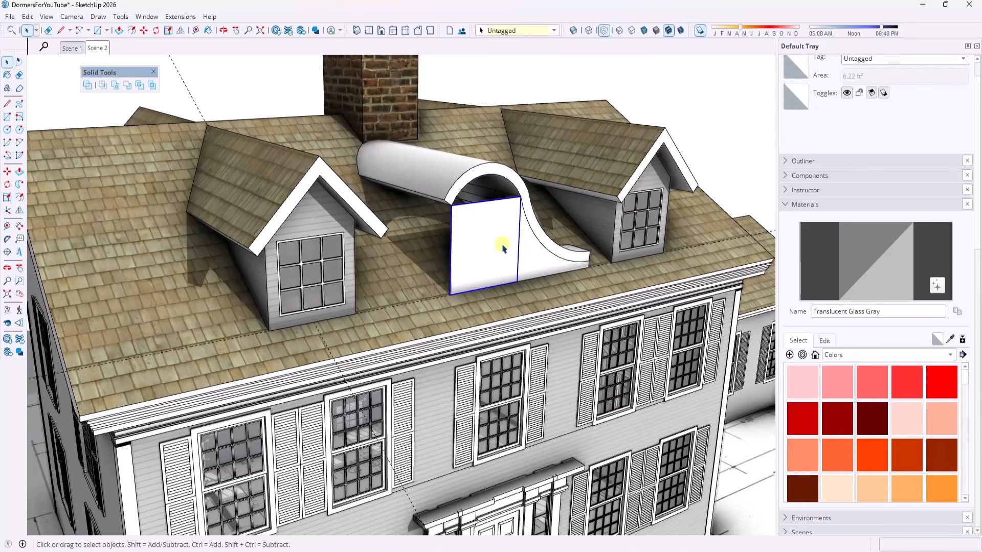
{"action": "right_click", "coordinate": [504, 241]}
{"action": "left_click", "coordinate": [466, 161]}
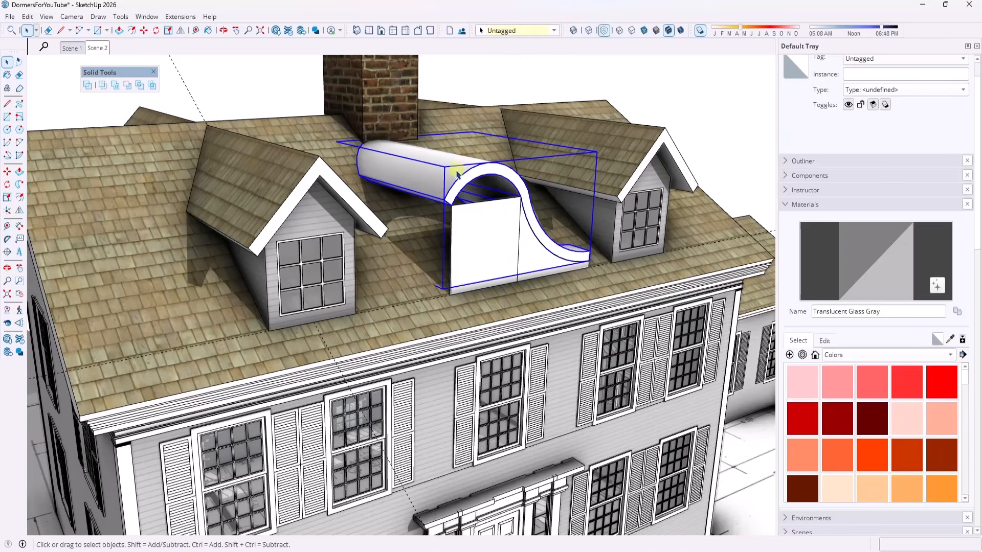
{"action": "left_click", "coordinate": [525, 237]}
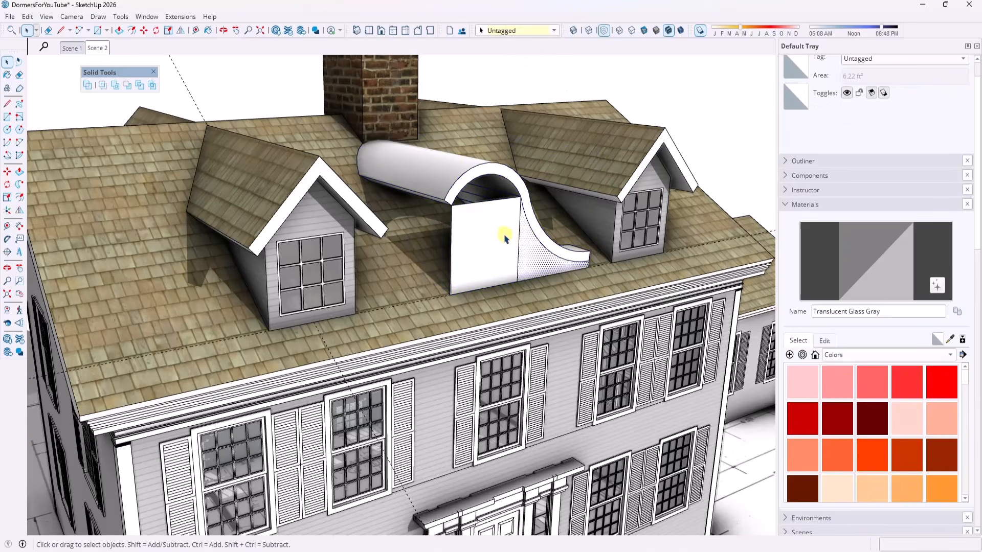
{"action": "right_click", "coordinate": [503, 237]}
{"action": "left_click", "coordinate": [532, 74]}
- Copy the inner arc from inside the curved roof group and paste it in place outside the group
{"action": "scroll", "coordinate": [514, 188], "scroll_direction": "up", "scroll_amount": 4}
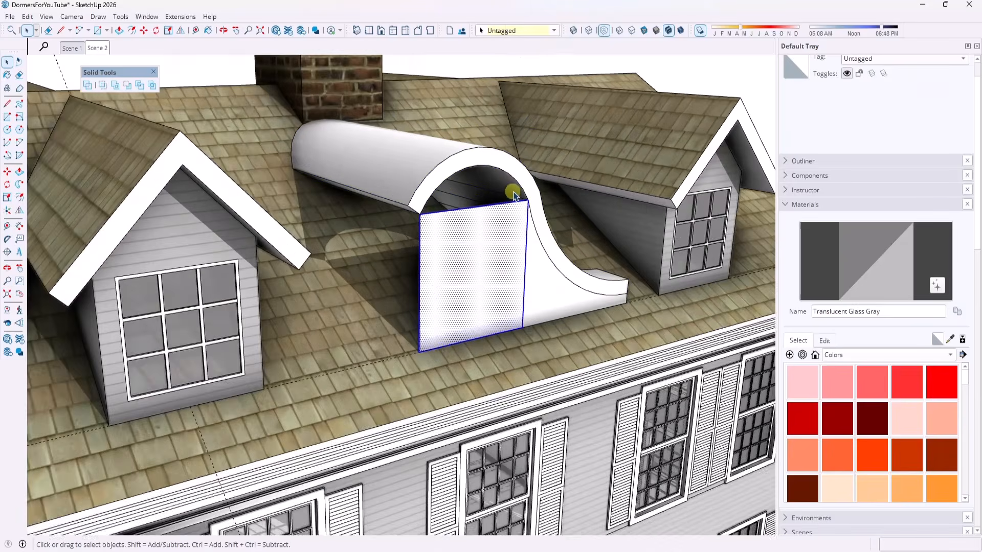
{"action": "left_click", "coordinate": [526, 183]}
{"action": "scroll", "coordinate": [526, 183], "scroll_direction": "up", "scroll_amount": 1}
{"action": "scroll", "coordinate": [527, 184], "scroll_direction": "up", "scroll_amount": 1}
{"action": "double_click", "coordinate": [526, 189]}
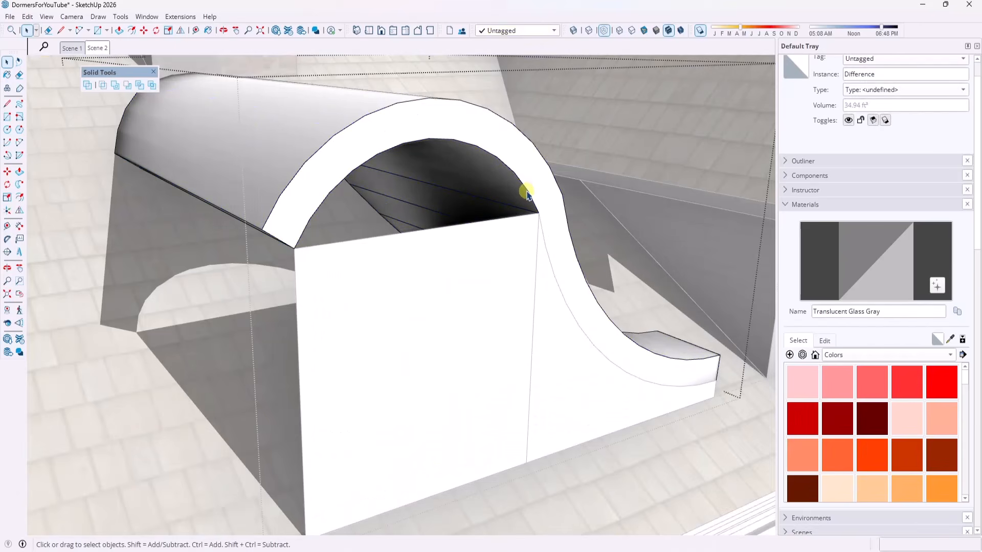
{"action": "left_click", "coordinate": [530, 198]}
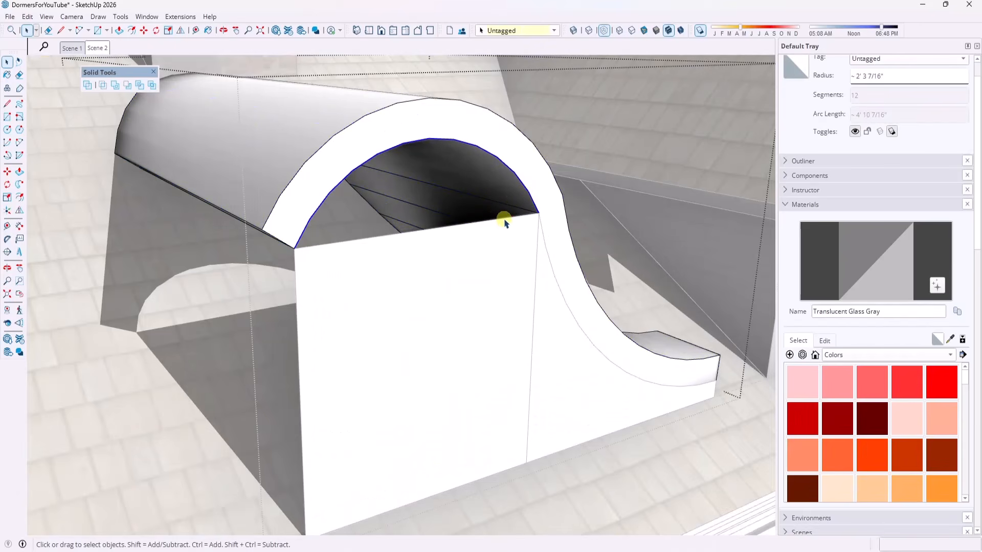
{"action": "left_click", "coordinate": [506, 238]}
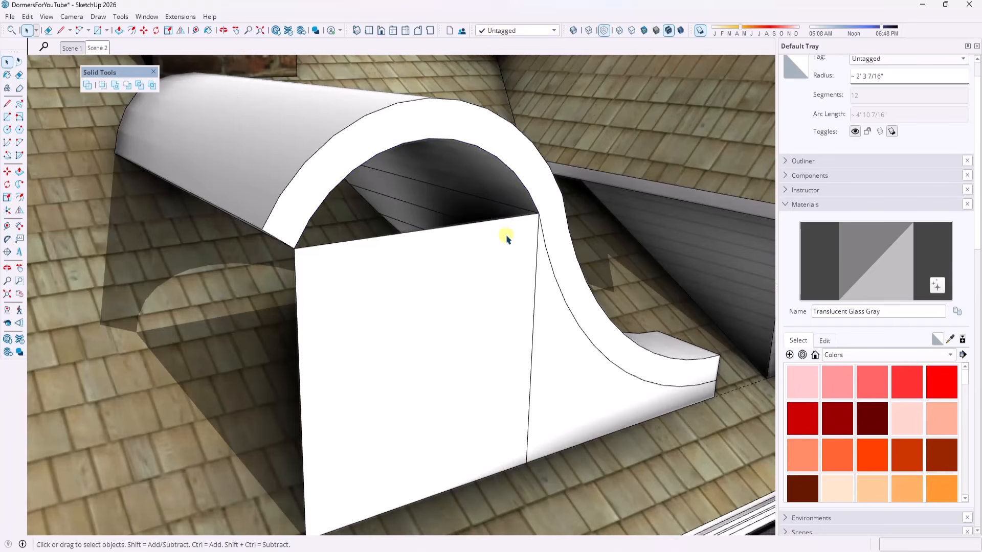
{"action": "left_click", "coordinate": [500, 259]}
{"action": "left_click", "coordinate": [27, 17]}
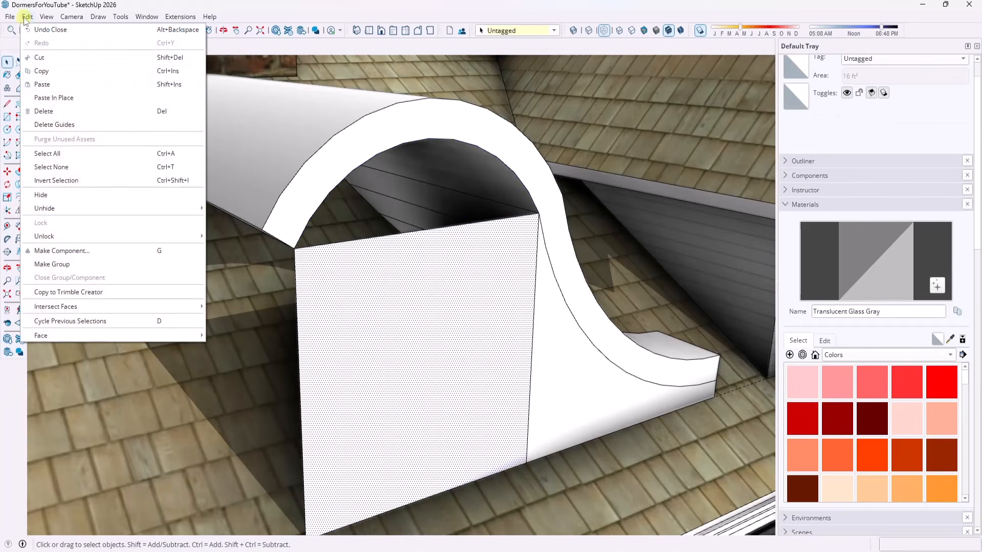
{"action": "left_click", "coordinate": [54, 98]}
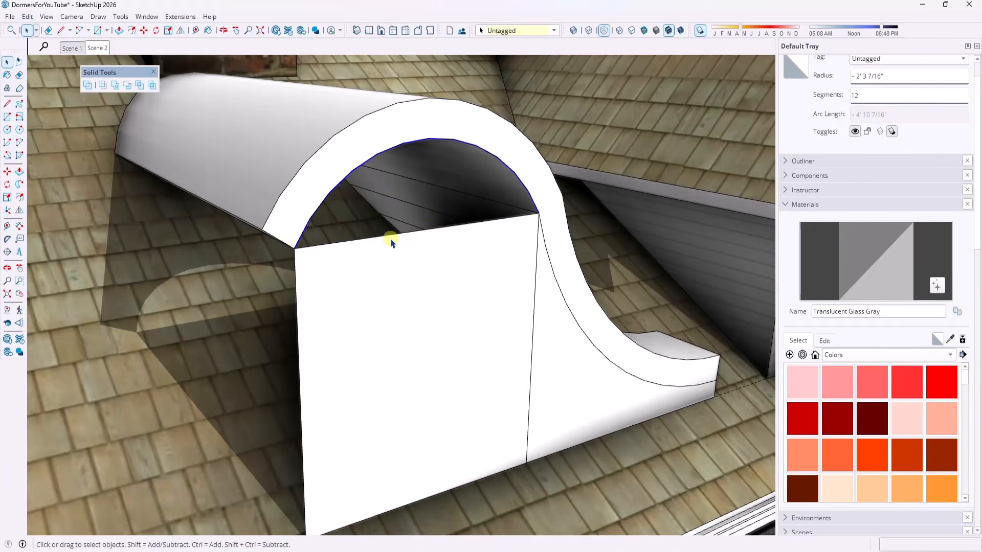
- Close the arch with a line between the arc's endpoints and erase the inner dividing edges to form one front wall face
{"action": "key", "text": "l"}
{"action": "left_click", "coordinate": [295, 249]}
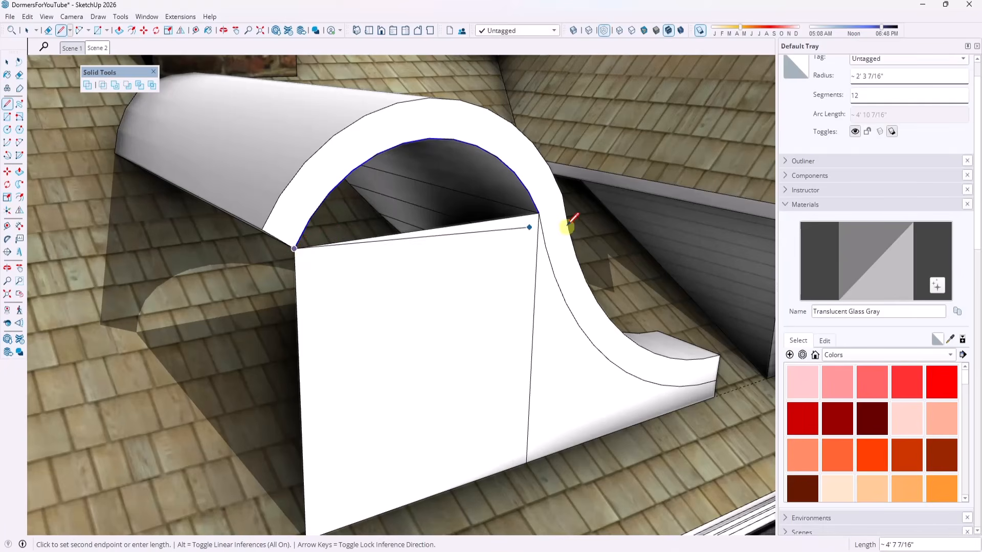
{"action": "left_click", "coordinate": [539, 213]}
{"action": "key", "text": "e"}
{"action": "left_click", "coordinate": [468, 216]}
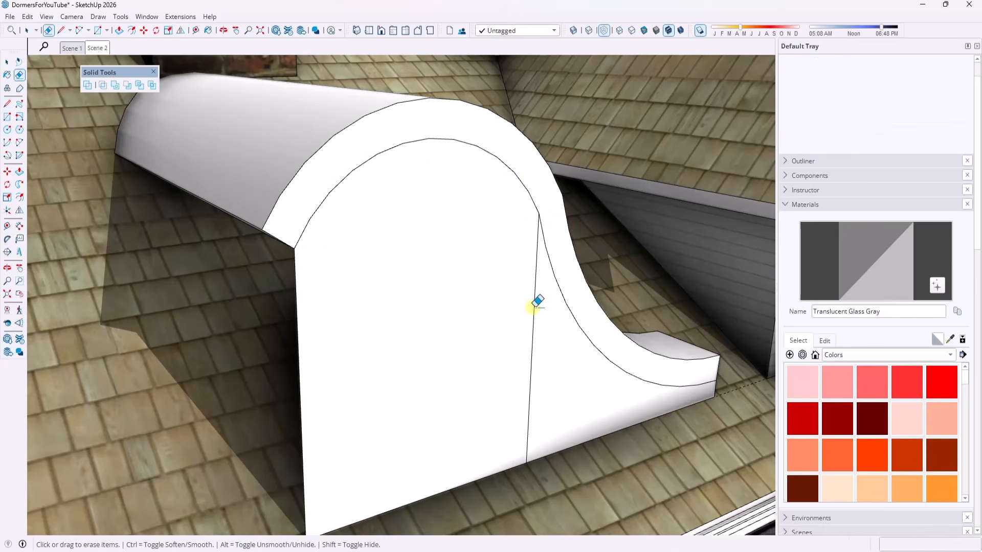
- Extrude the curved dormer's front wall face back into the main roof by about 9' 4 3/16"
{"action": "scroll", "coordinate": [546, 295], "scroll_direction": "down", "scroll_amount": 5}
{"action": "key", "text": "space"}
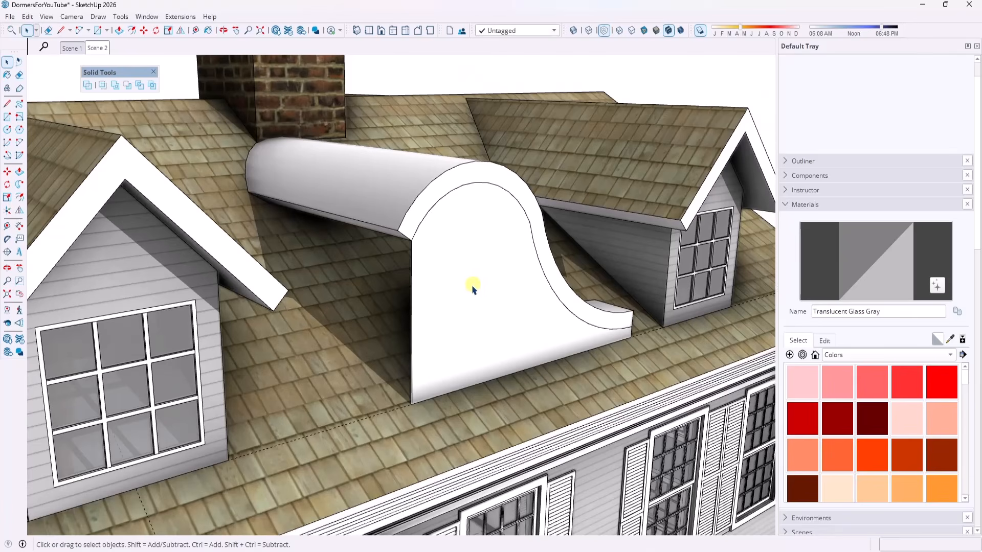
{"action": "key", "text": "p"}
{"action": "left_click", "coordinate": [465, 297]}
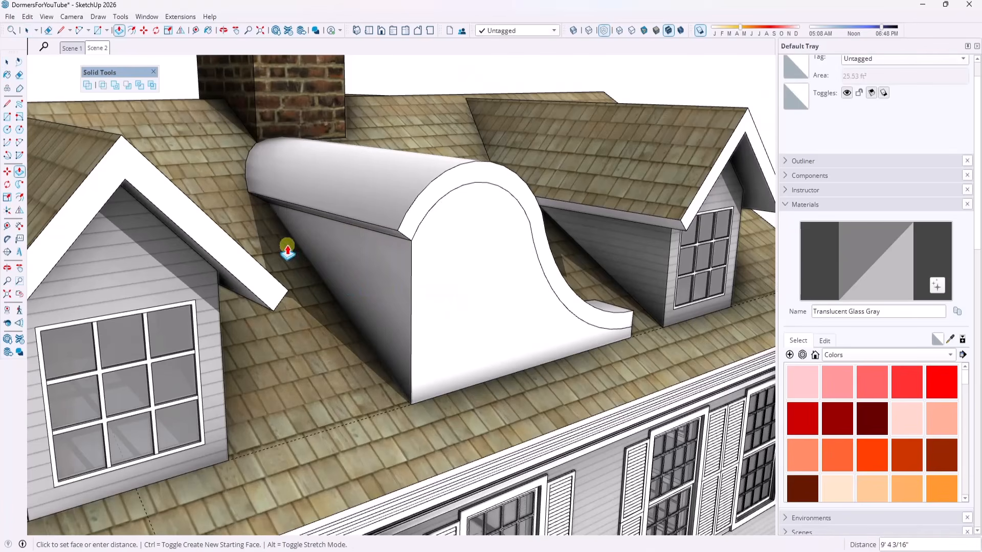
{"action": "left_click", "coordinate": [287, 249]}
{"action": "key", "text": "space"}
- Select the connected geometry of the curved dormer's wall body and make it a group
{"action": "scroll", "coordinate": [445, 262], "scroll_direction": "down", "scroll_amount": 4}
{"action": "left_click", "coordinate": [457, 261]}
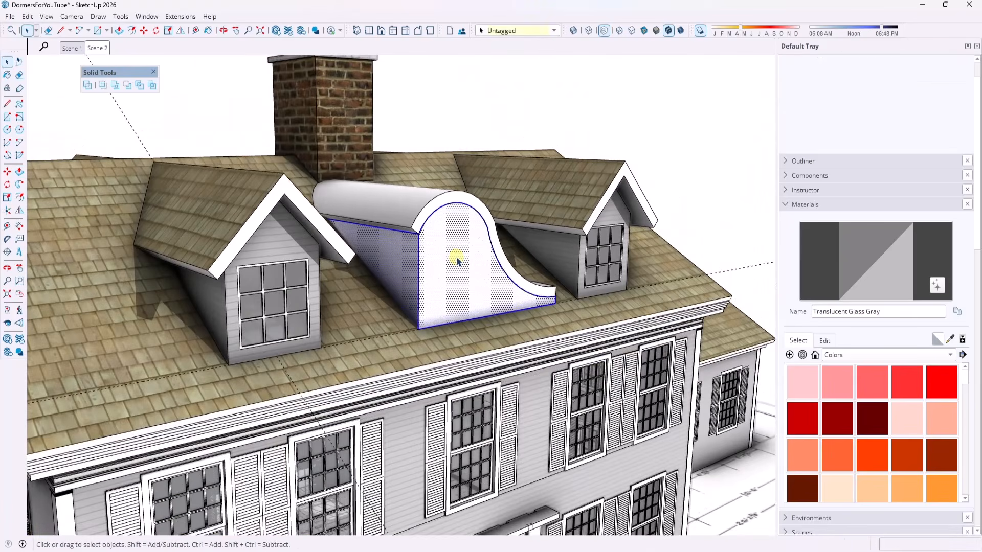
{"action": "right_click", "coordinate": [456, 261]}
{"action": "left_click", "coordinate": [492, 100]}
- Build a grouped triangular prism along the full main roof from a face traced over the house's gable end
{"action": "middle_click_drag", "start_coordinate": [495, 103], "coordinate": [569, 211]}
{"action": "scroll", "coordinate": [897, 105], "scroll_direction": "up", "scroll_amount": 1}
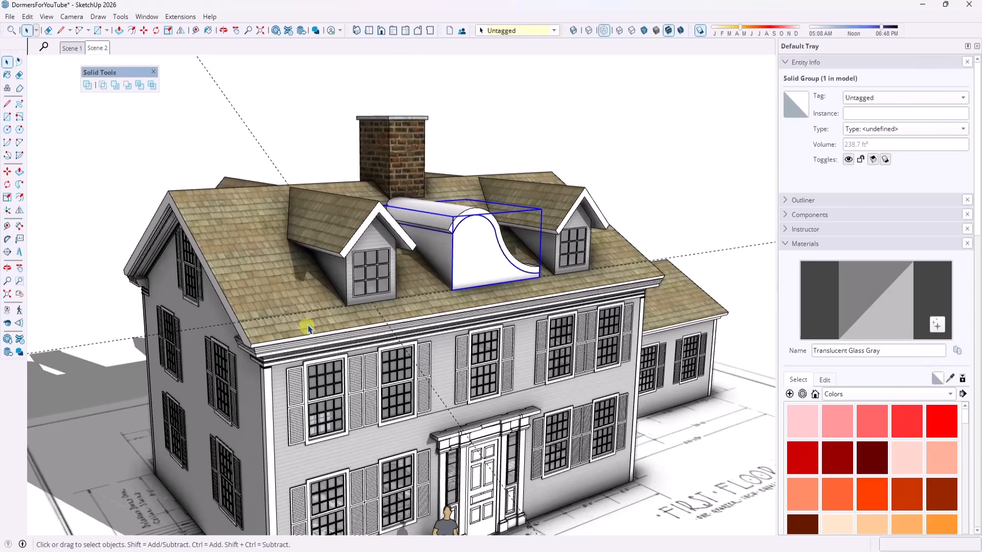
{"action": "middle_click_drag", "start_coordinate": [252, 341], "coordinate": [64, 284]}
{"action": "key", "text": "l"}
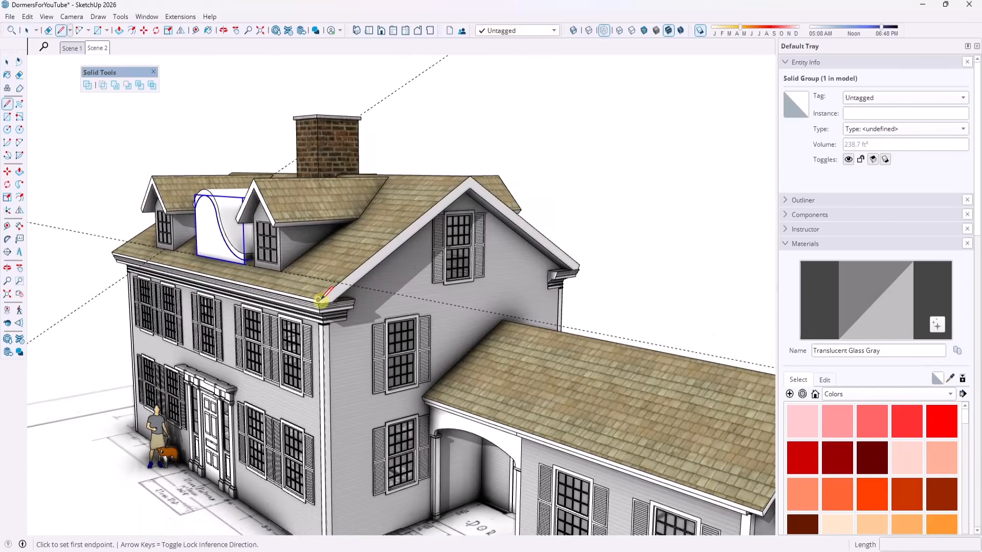
{"action": "key", "text": "space"}
{"action": "middle_click_drag", "start_coordinate": [321, 299], "coordinate": [228, 213]}
{"action": "left_click", "coordinate": [231, 223]}
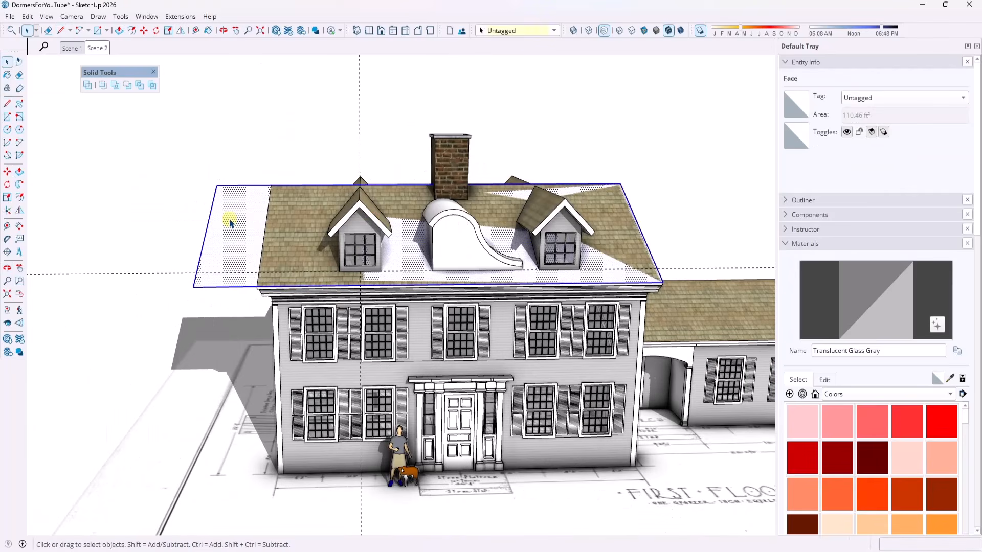
{"action": "triple_click", "coordinate": [230, 223]}
{"action": "right_click", "coordinate": [230, 222]}
{"action": "left_click", "coordinate": [272, 102]}
- Subtract the main-roof prism from the curved dormer's wall group
{"action": "middle_click_drag", "start_coordinate": [460, 201], "coordinate": [526, 252]}
{"action": "scroll", "coordinate": [381, 220], "scroll_direction": "up", "scroll_amount": 2}
{"action": "left_click", "coordinate": [127, 87]}
{"action": "left_click", "coordinate": [391, 232]}
{"action": "key", "text": "ctrl+z"}
{"action": "left_click", "coordinate": [118, 238]}
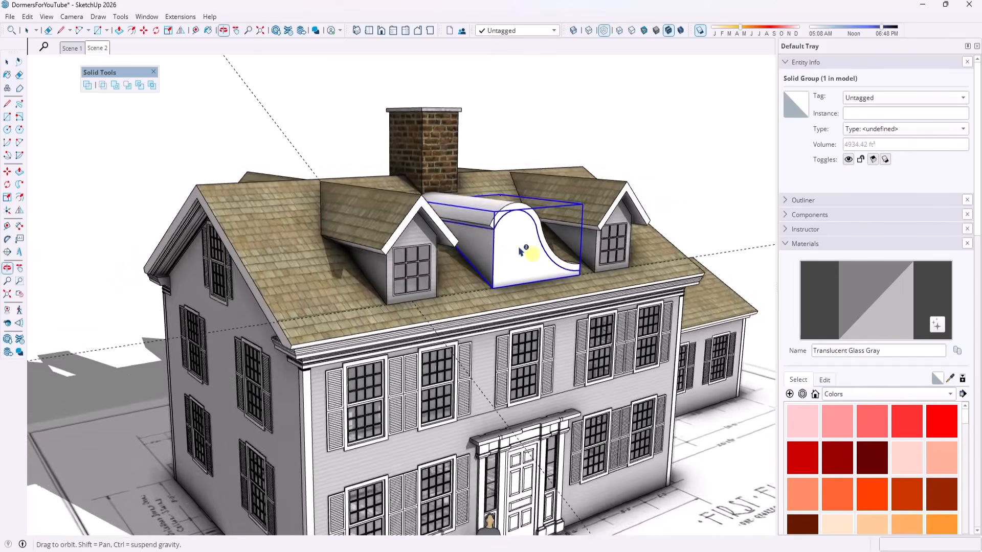
- Open the curved roof group and extend its end face down past the dormer's side wall as an overhang
{"action": "scroll", "coordinate": [512, 231], "scroll_direction": "up", "scroll_amount": 4}
{"action": "scroll", "coordinate": [499, 217], "scroll_direction": "up", "scroll_amount": 3}
{"action": "left_click", "coordinate": [439, 201]}
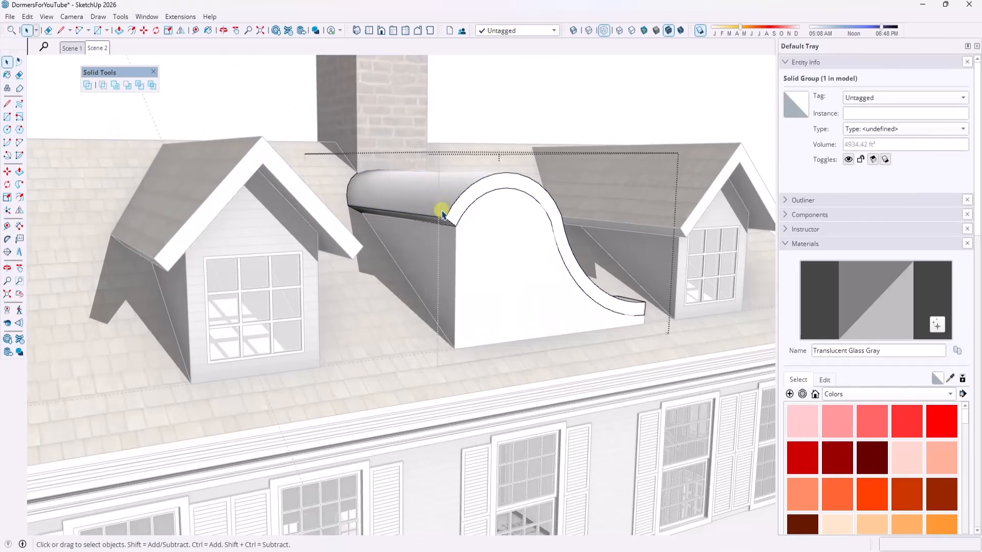
{"action": "key", "text": "p"}
{"action": "left_click", "coordinate": [441, 223]}
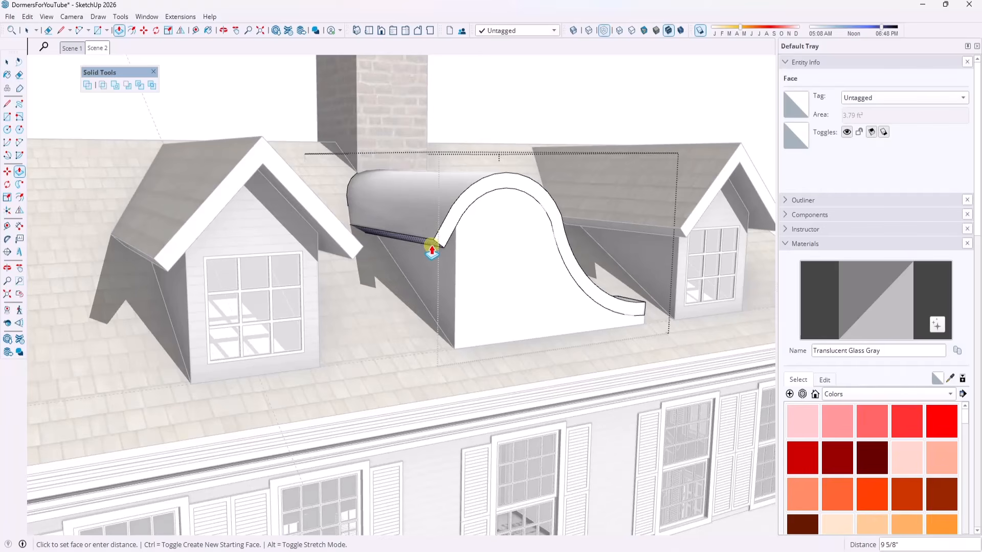
{"action": "key", "text": "space"}
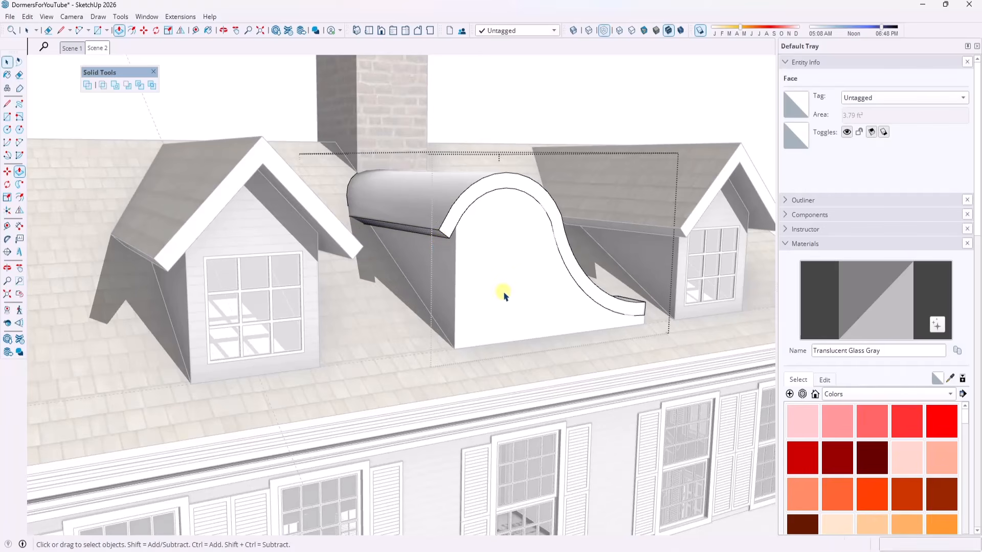
- Try to pull the curved roof's front face out about 7 9/16" beyond the front wall
{"action": "middle_click_drag", "start_coordinate": [490, 254], "coordinate": [526, 225]}
{"action": "key", "text": "p"}
{"action": "left_click", "coordinate": [519, 215]}
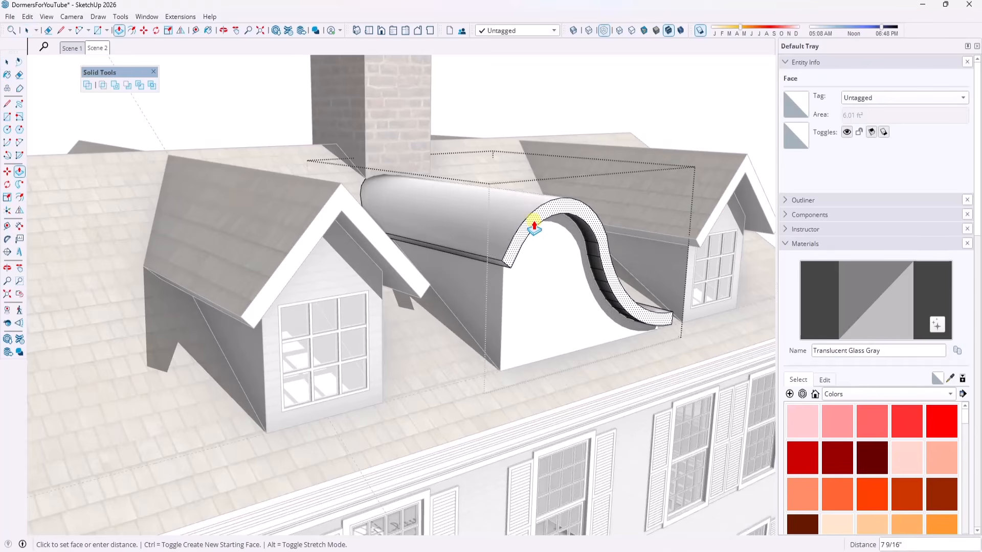
{"action": "left_click", "coordinate": [534, 225]}
{"action": "key", "text": "space"}
{"action": "middle_click_drag", "start_coordinate": [578, 277], "coordinate": [532, 230]}
{"action": "key", "text": "ctrl+z"}
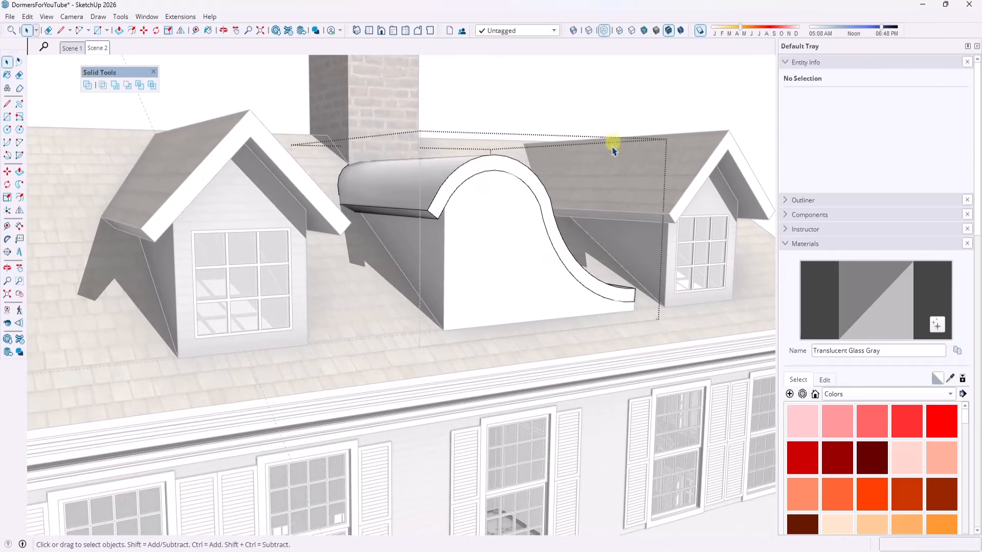
- Pull the curved roof's front face outward to form an overhang beyond the dormer's front wall
{"action": "key", "text": "p"}
{"action": "left_click", "coordinate": [546, 232]}
{"action": "left_click", "coordinate": [690, 199]}
- Hide the segment edges on the underside of the curved roof's front overhang and close the group
{"action": "key", "text": "e"}
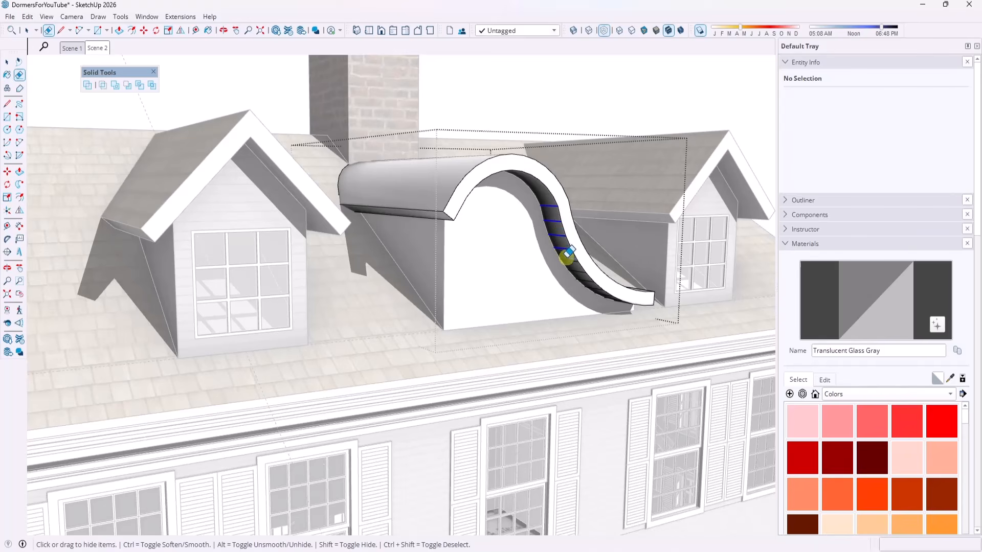
{"action": "middle_click_drag", "start_coordinate": [601, 285], "coordinate": [563, 163]}
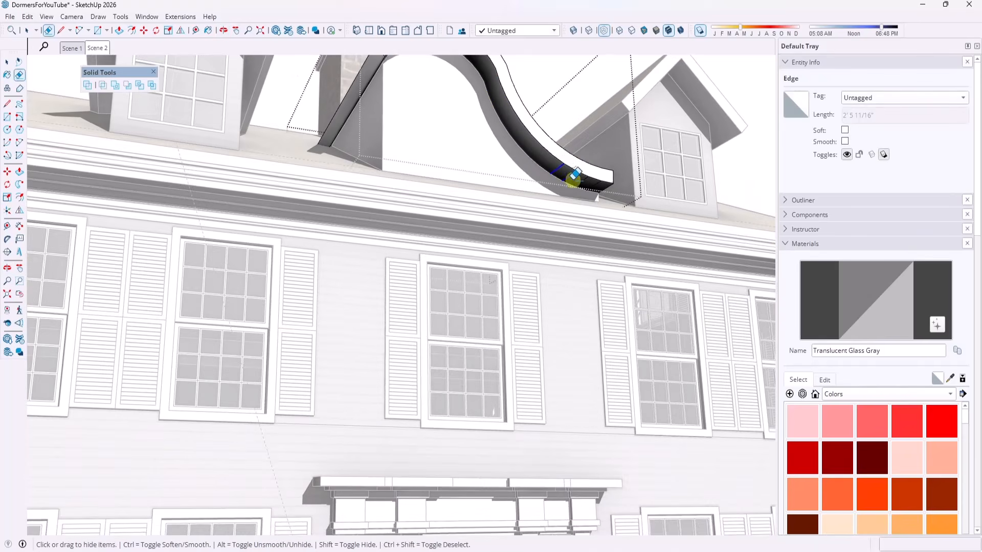
{"action": "scroll", "coordinate": [548, 256], "scroll_direction": "down", "scroll_amount": 3}
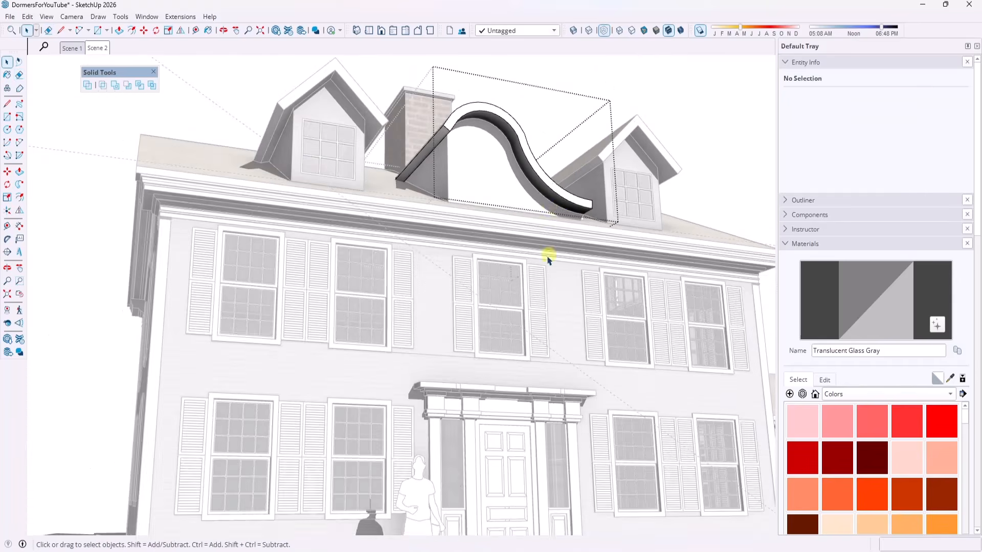
{"action": "left_click", "coordinate": [563, 92]}
- Select the curved dormer's roof and wall groups together and examine how they fit the main roof
{"action": "middle_click_drag", "start_coordinate": [597, 65], "coordinate": [545, 185]}
{"action": "key", "text": "space"}
{"action": "left_click", "coordinate": [468, 265]}
{"action": "left_click", "coordinate": [410, 212], "text": "shift"}
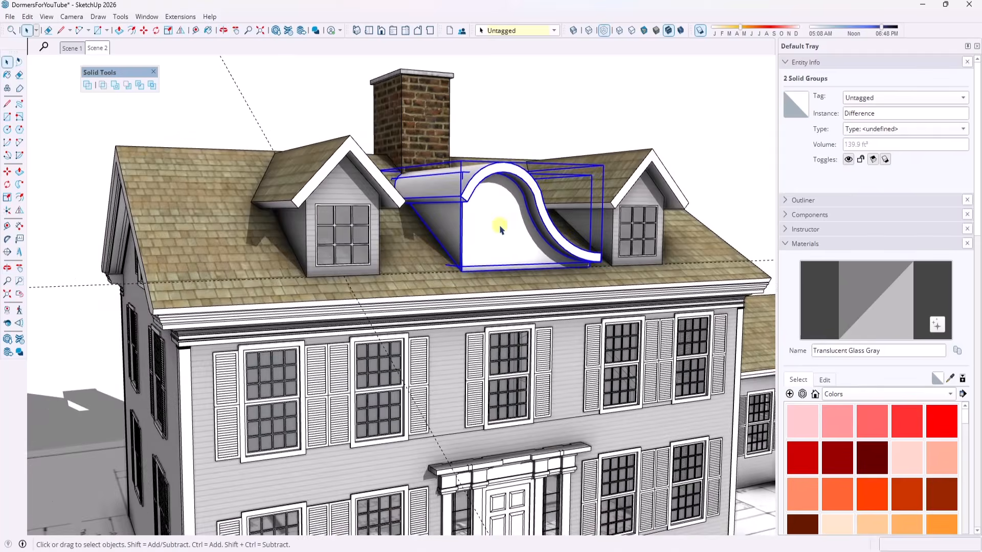
{"action": "middle_click_drag", "start_coordinate": [501, 229], "coordinate": [443, 225]}
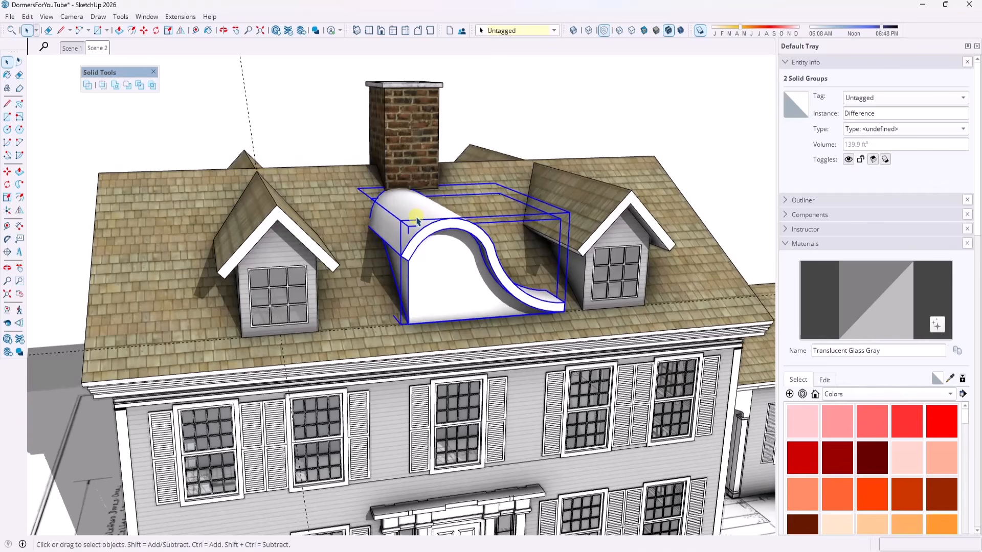
{"action": "middle_click_drag", "start_coordinate": [420, 225], "coordinate": [516, 224]}
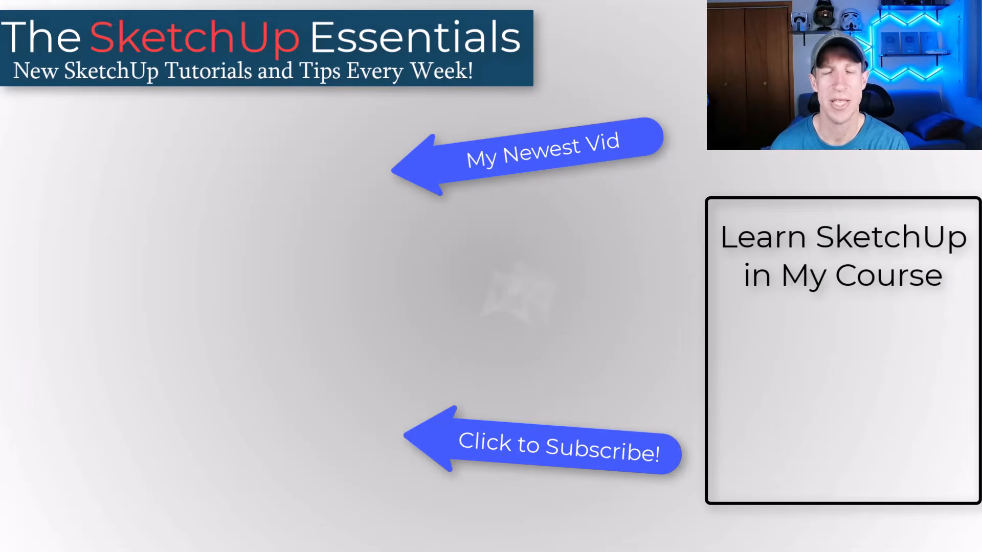